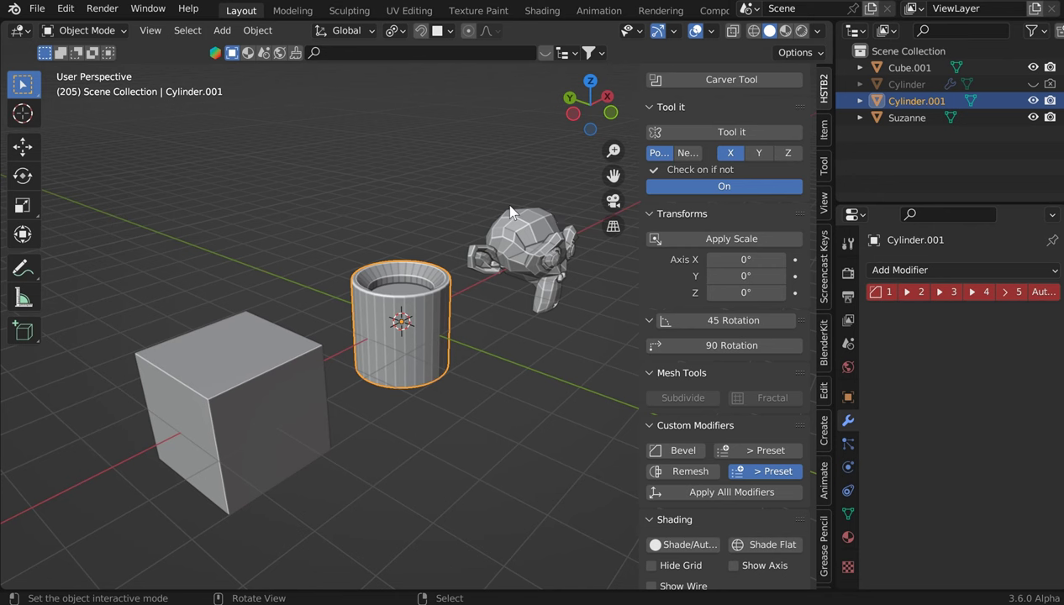
Select the cube and frame it in front orthographic view
mouse_move(402, 263)
middle_mouse_down("shift")
mouse_move(472, 201)
mouse_move(409, 281)
middle_mouse_up("shift")
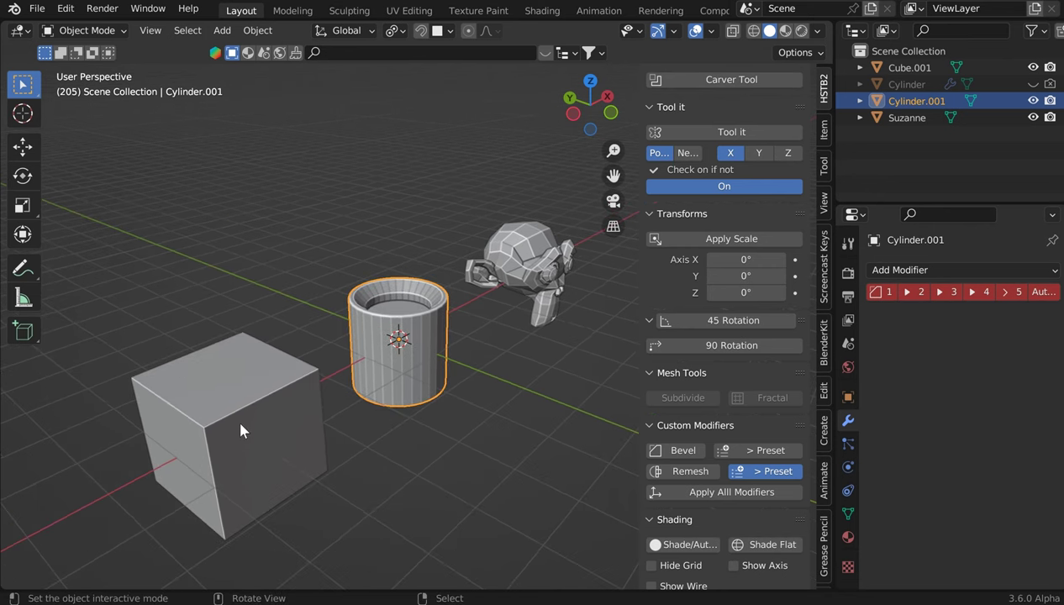
left_click(256, 342)
key("KP_1")
middle_click_drag(238, 257, 416, 266, "shift")
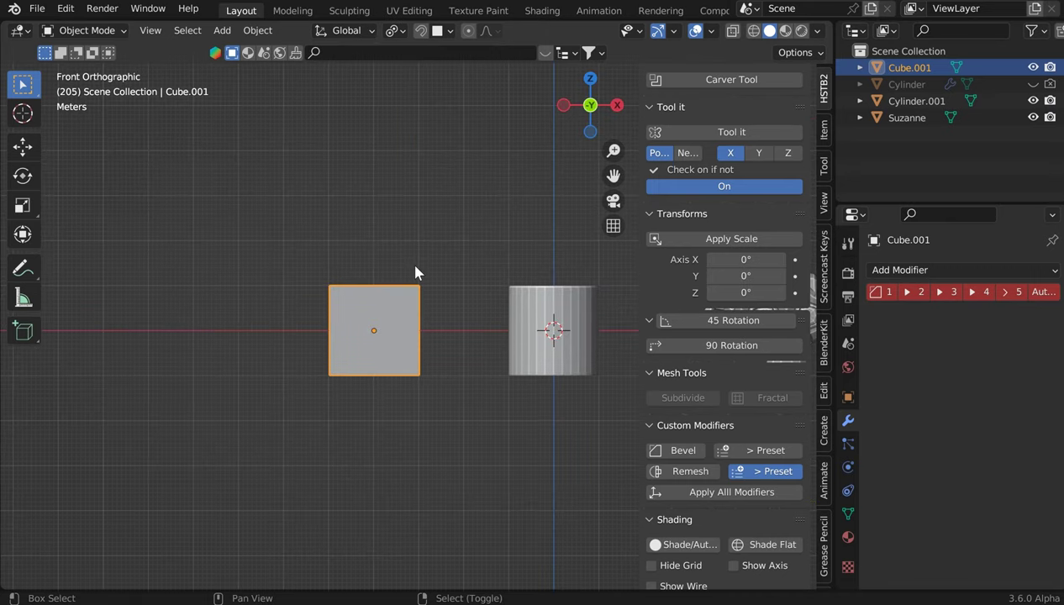
scroll(415, 266, "up", 8)
middle_click_drag(504, 255, 552, 250, "shift")
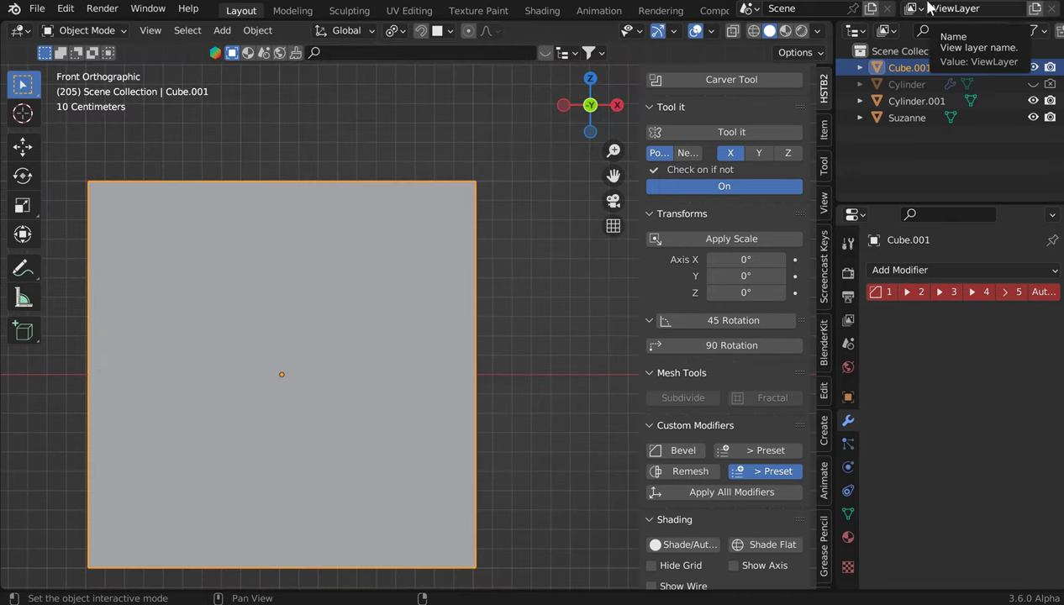
middle_click_drag(538, 186, 477, 205)
key("KP_1")
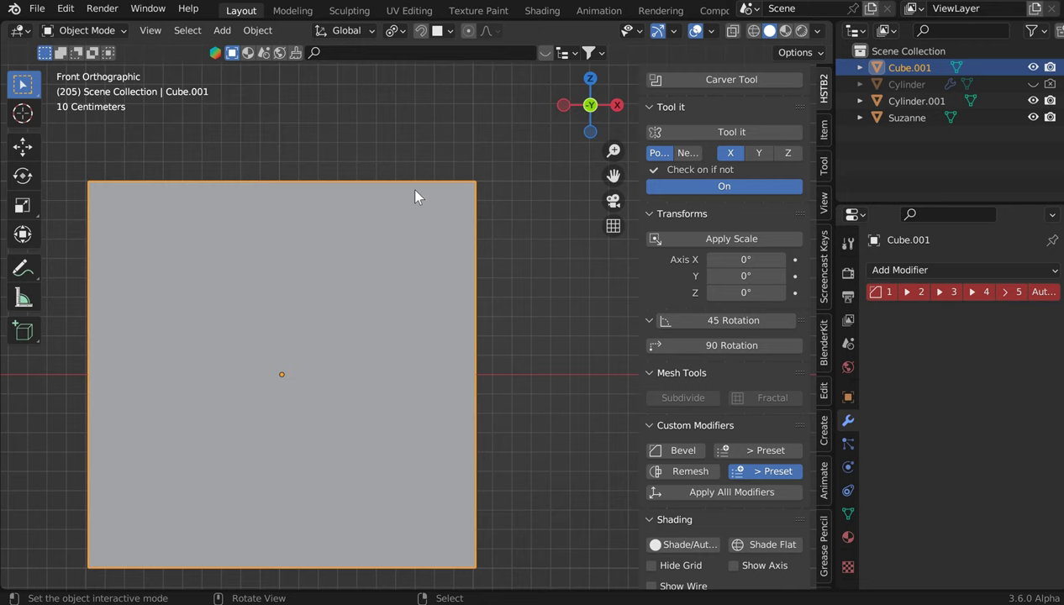
Search the add-on preferences for "carver" to check whether the Carver add-on is enabled
left_click(72, 8)
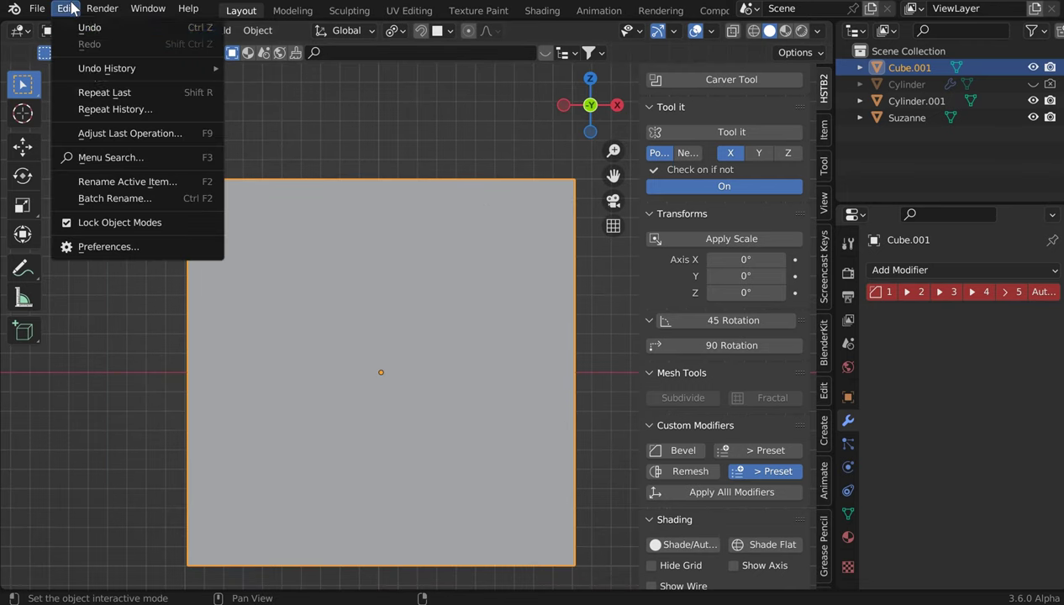
left_click(118, 246)
left_click(476, 57)
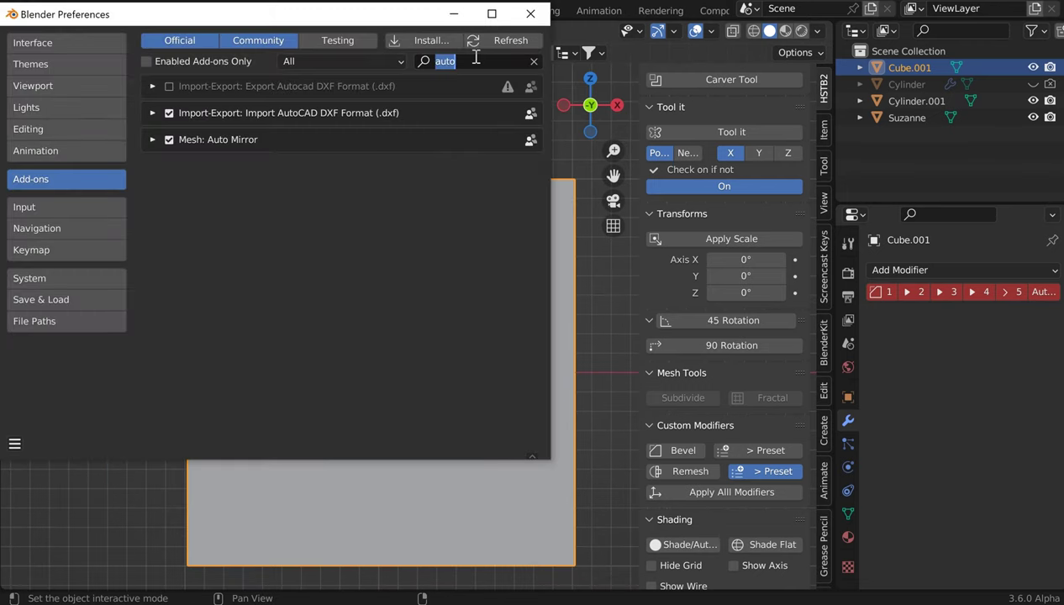
type("carver")
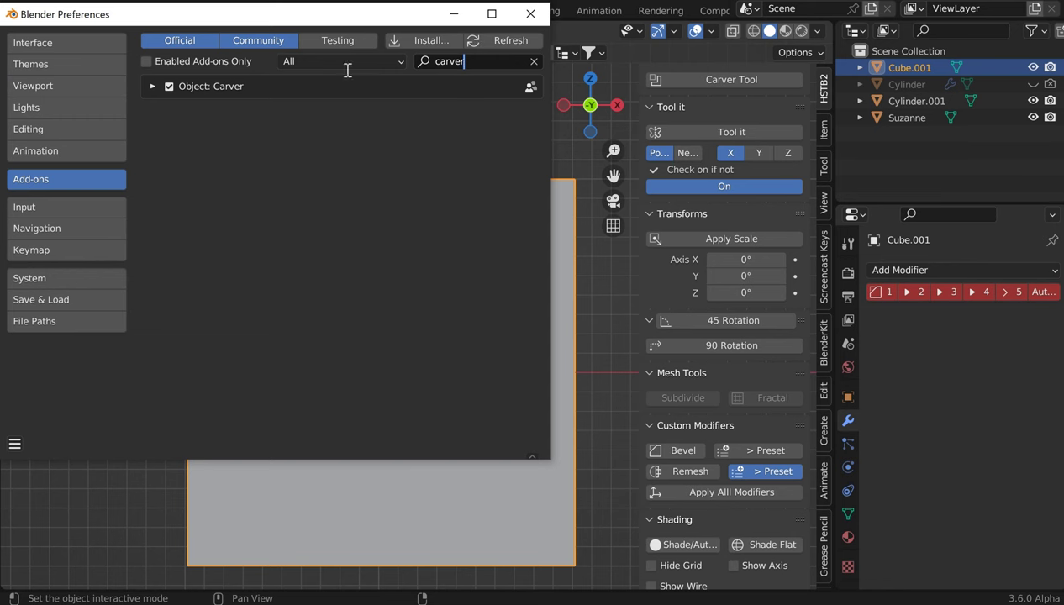
left_click(531, 13)
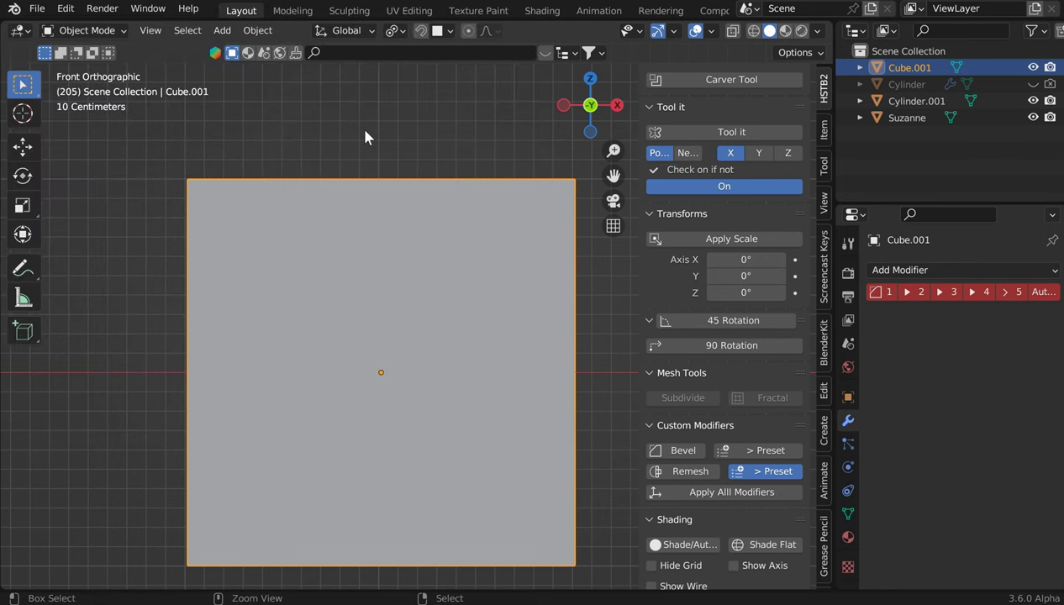
Carve a rectangular notch out of the cube's upper-left corner and a circular notch out of its upper-right corner with Carver
key("ctrl+shift+x")
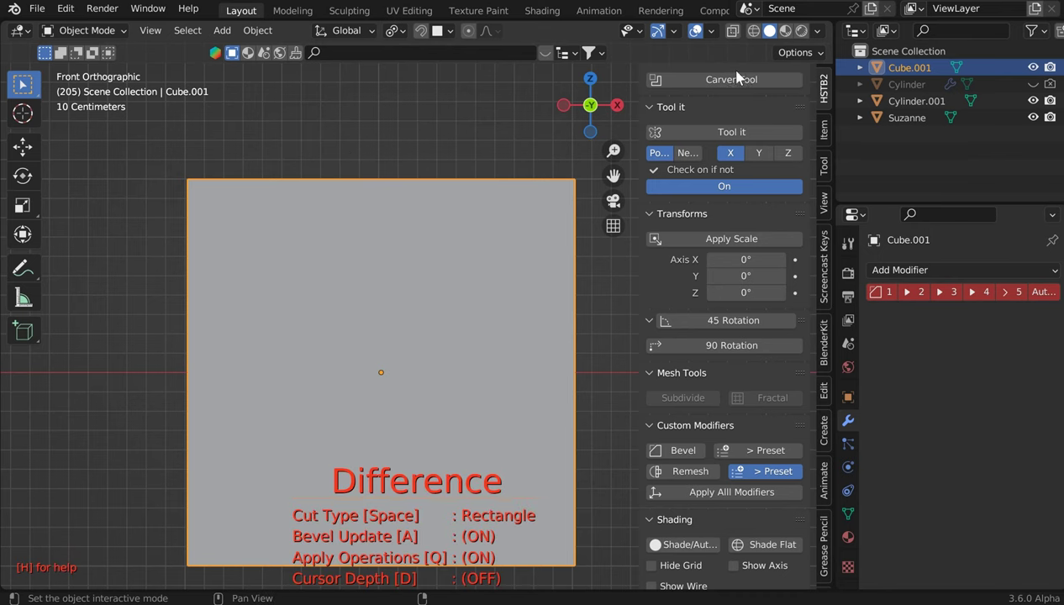
left_click_drag(134, 144, 300, 314)
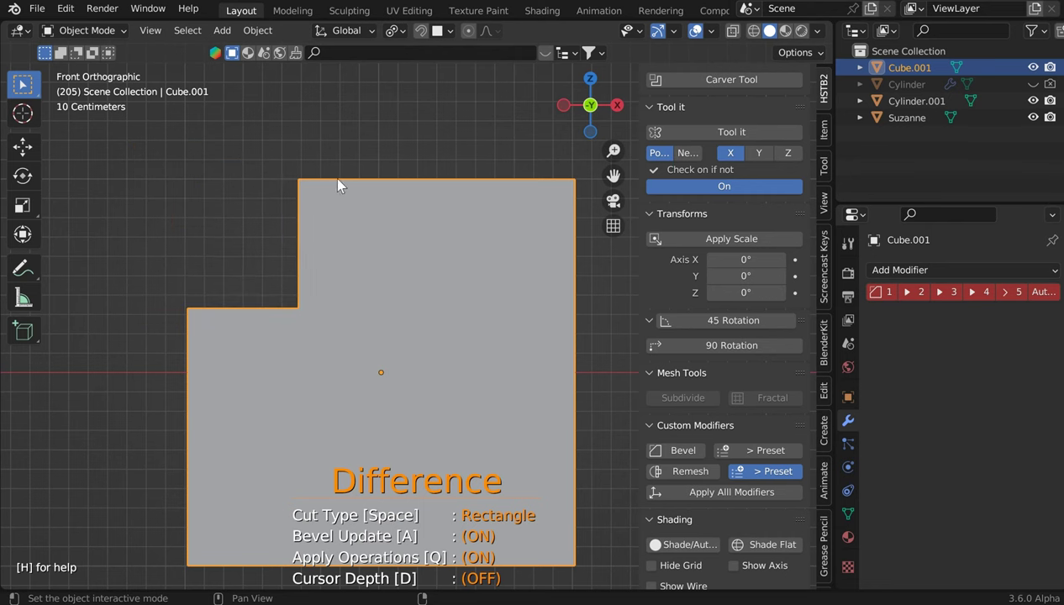
middle_click_drag(477, 219, 403, 228, "shift")
key("space")
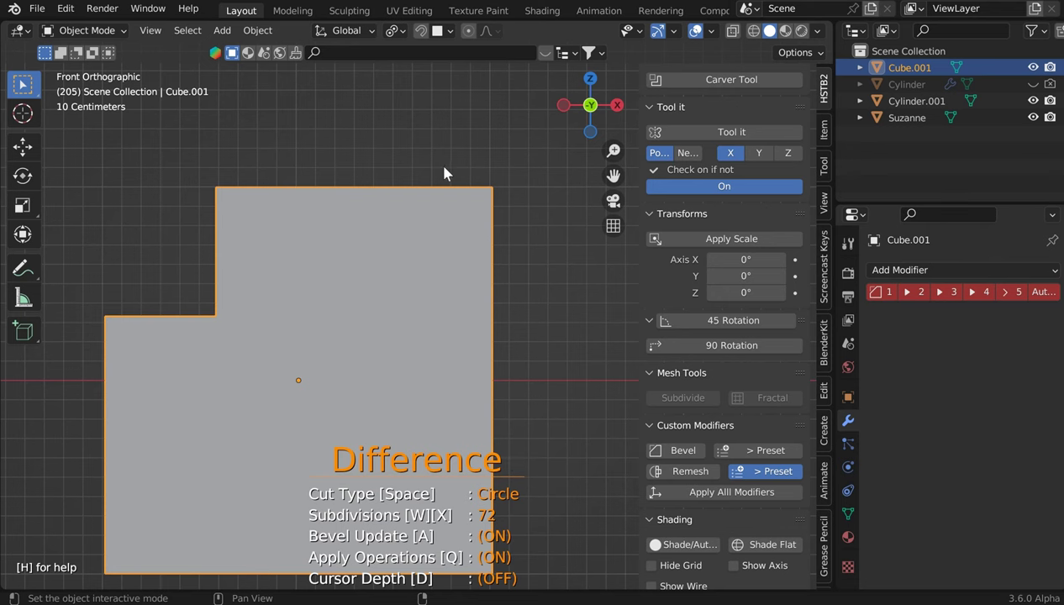
left_click_drag(445, 172, 551, 281)
middle_click_drag(510, 210, 325, 273)
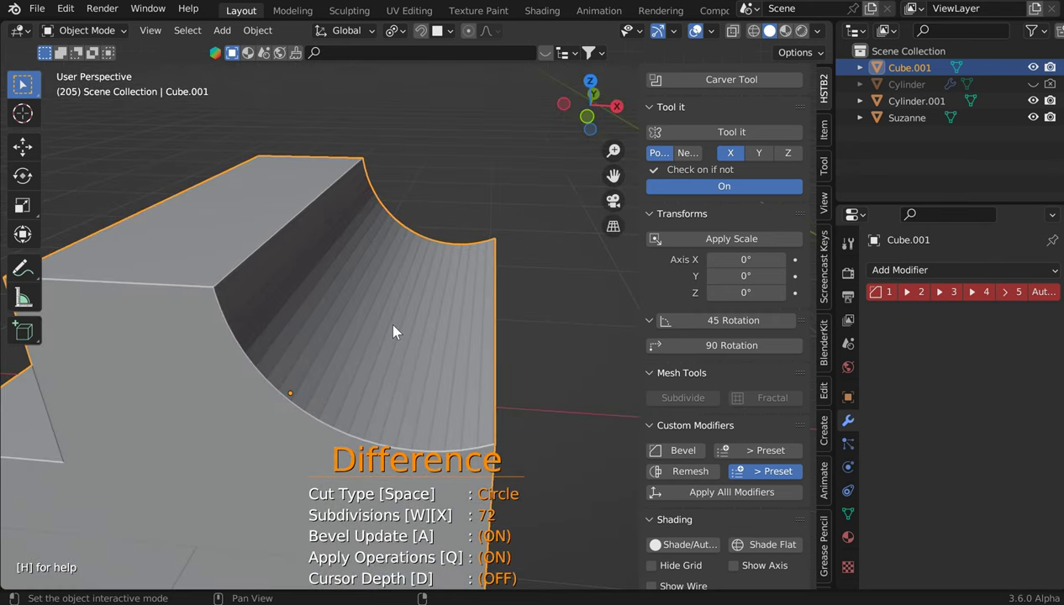
middle_click_drag(420, 294, 492, 380)
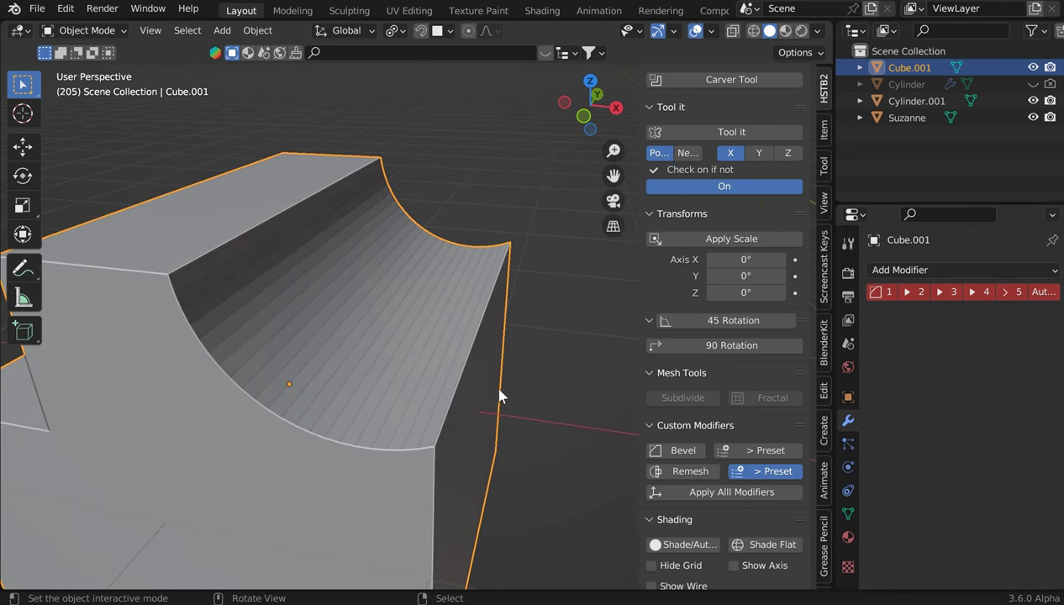
Apply auto-smooth shading to the carved cube
scroll(719, 467, "down", 3)
scroll(712, 467, "down", 1)
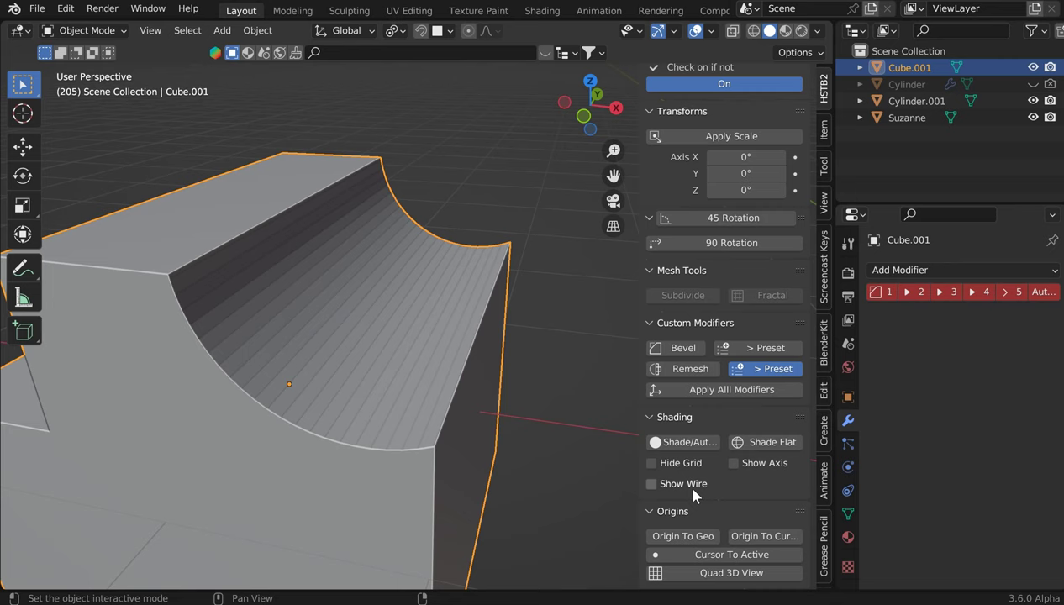
left_click(690, 443)
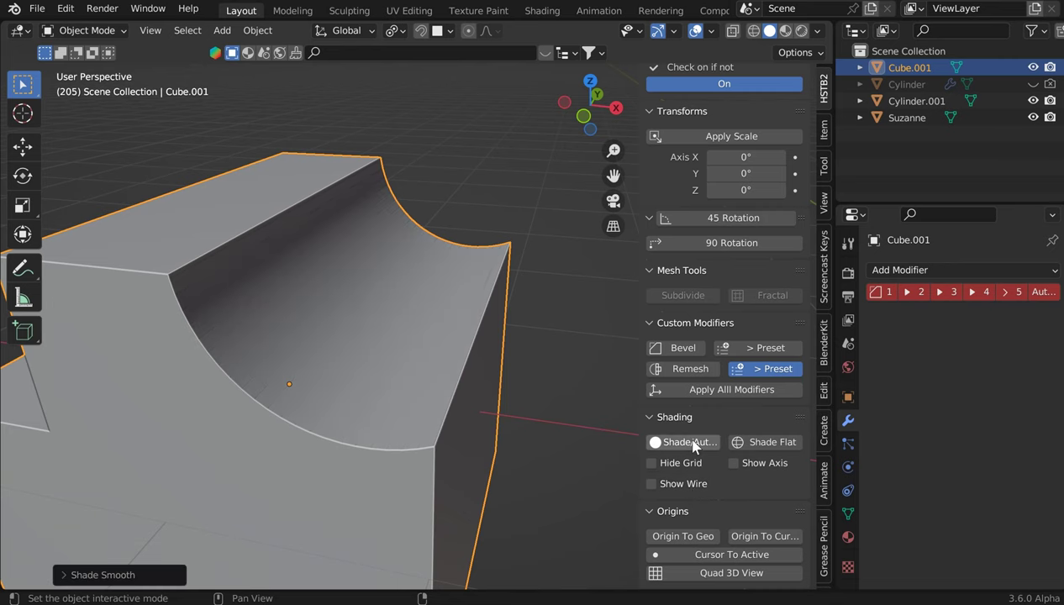
middle_click_drag(546, 336, 400, 202)
key("Tab")
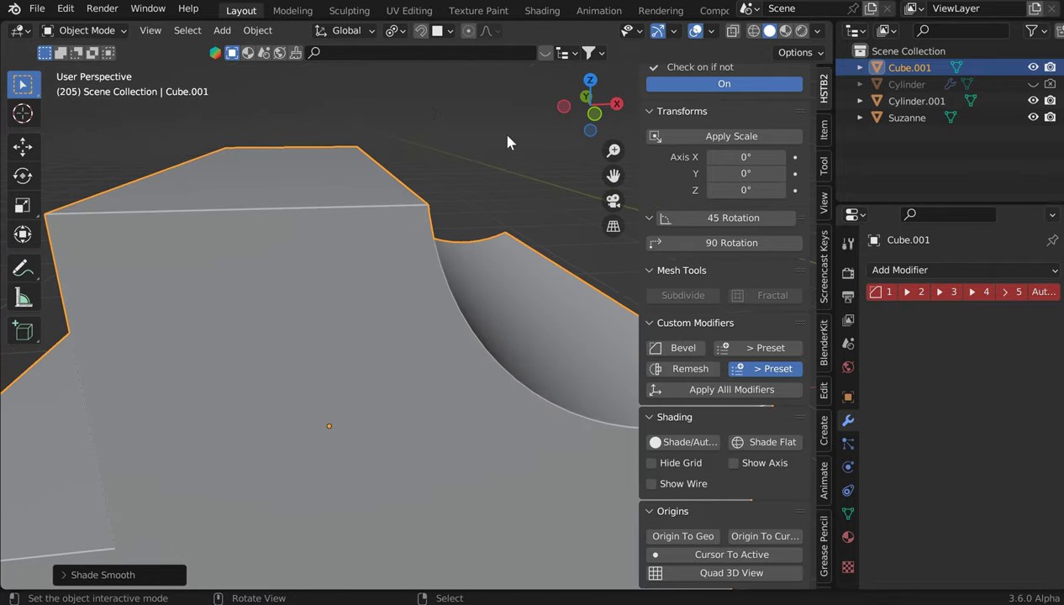
Add a Remesh modifier to the carved cube and apply the preset with Sharp mode, octree depth 6, scale 0.900 and smooth shading
middle_click_drag(433, 292, 461, 340)
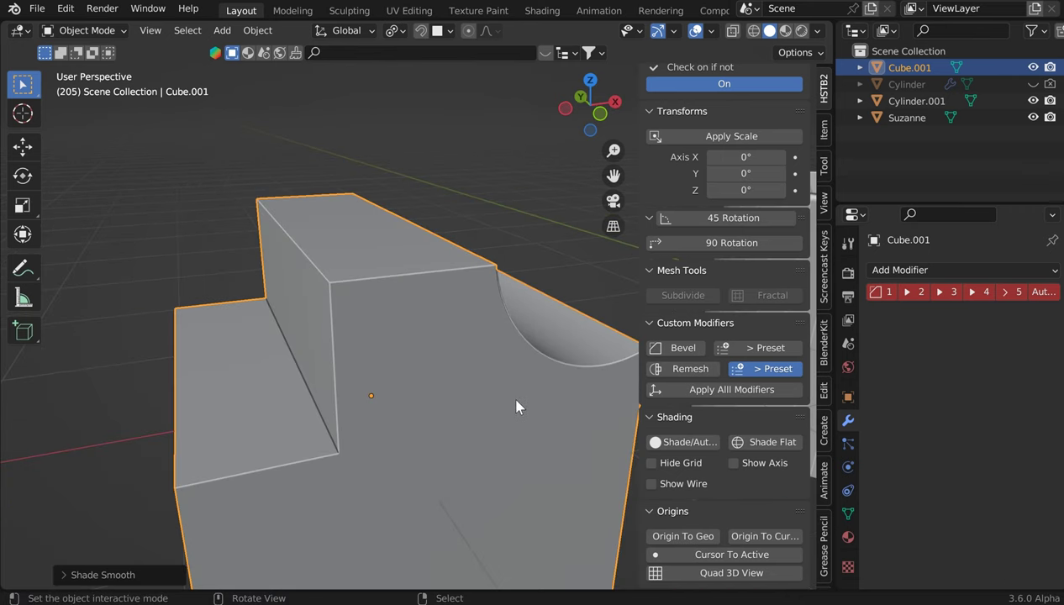
middle_click_drag(484, 379, 282, 253)
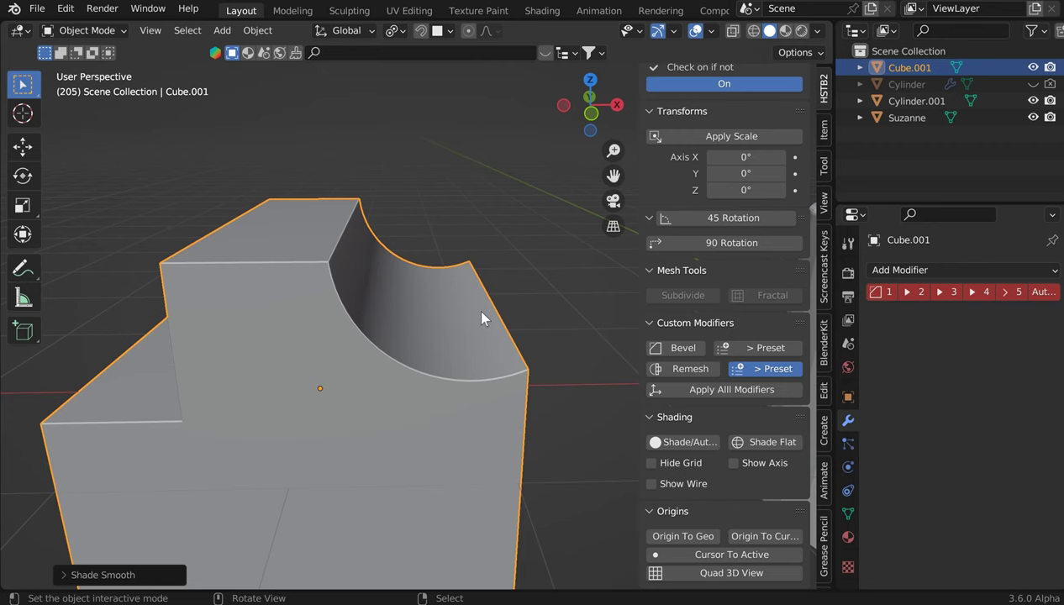
middle_click_drag(482, 318, 546, 345)
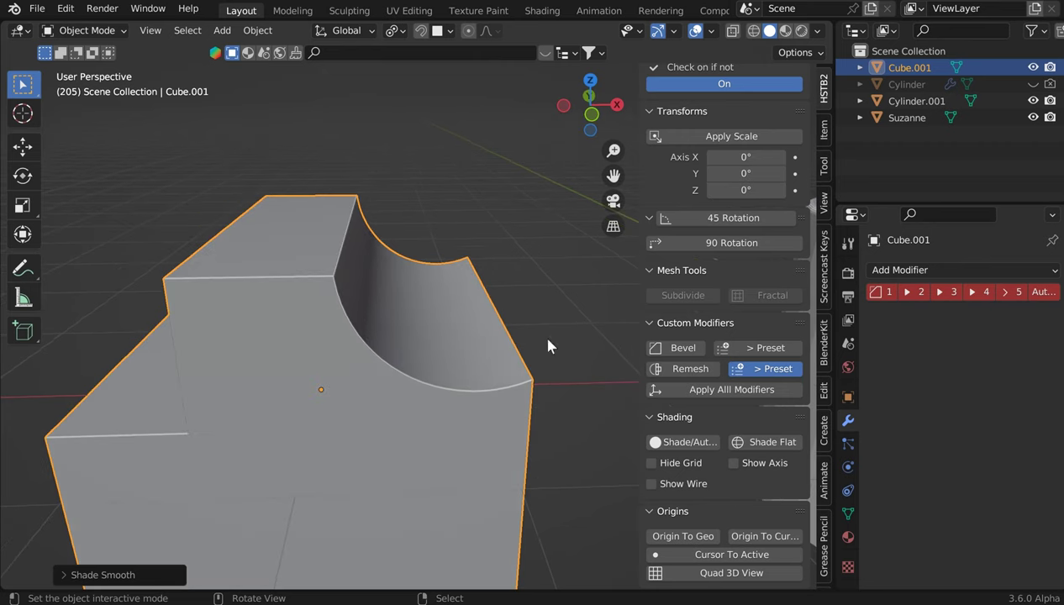
left_click(689, 370)
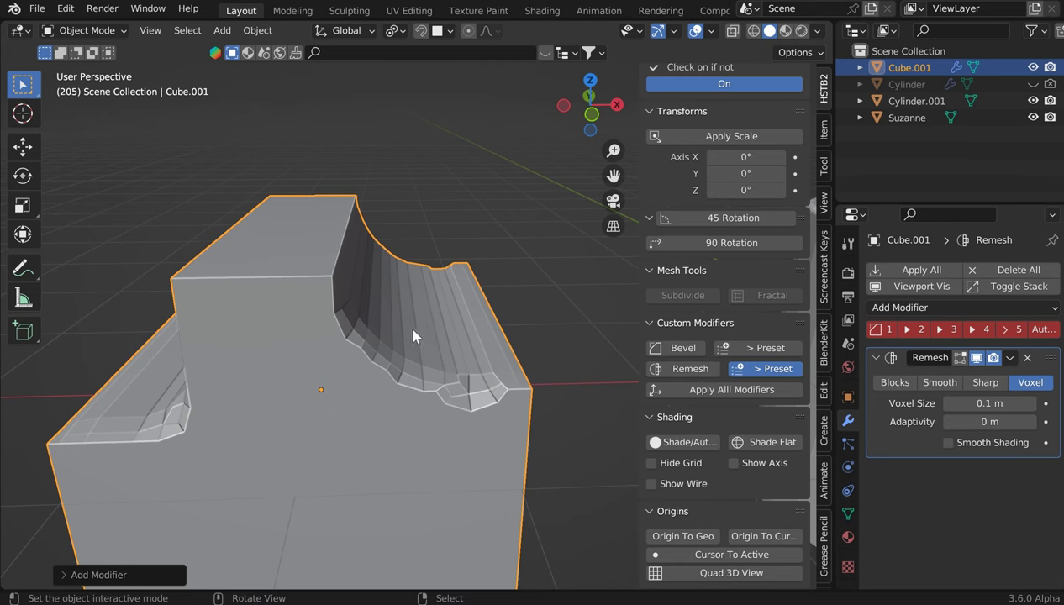
left_click(771, 369)
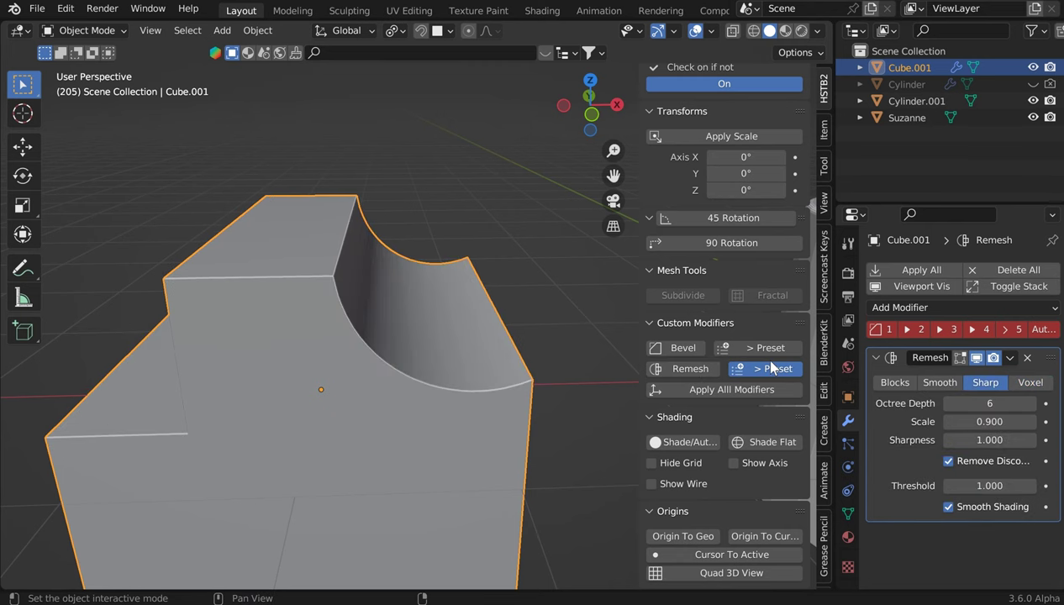
middle_click_drag(516, 283, 430, 285)
scroll(431, 285, "up", 2)
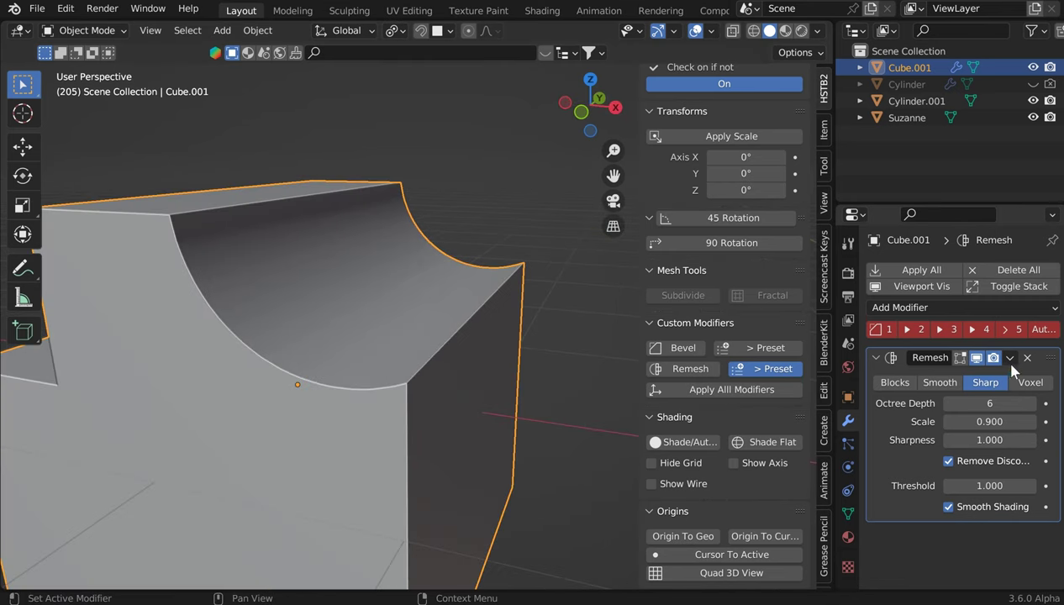
Apply all modifiers on the carved cube, check its mesh in face mode and return to Object Mode
left_click(673, 390)
key("ctrl+Tab")
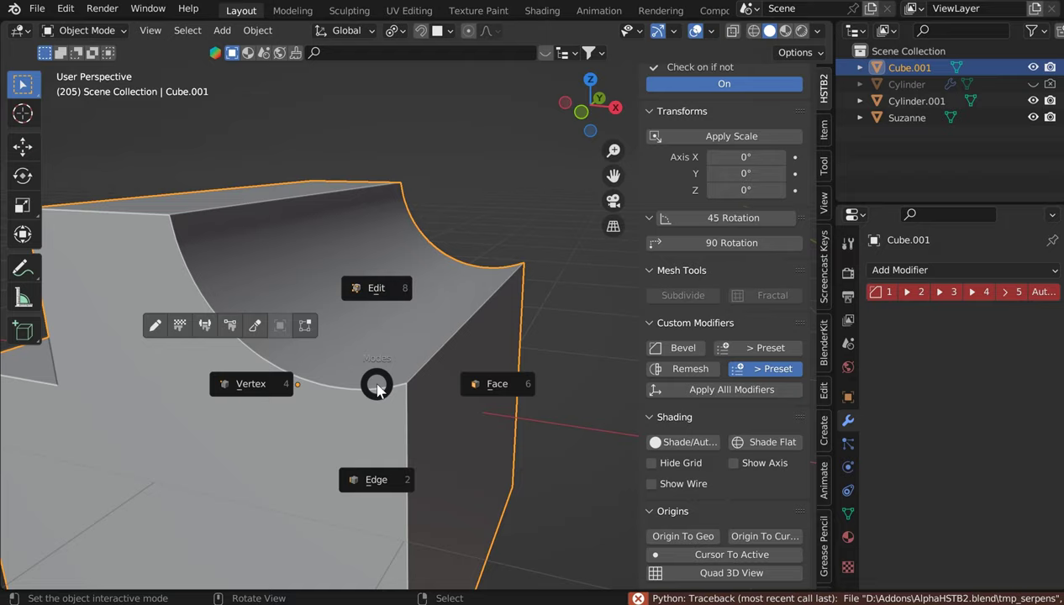
left_click(483, 383)
middle_click_drag(473, 409, 462, 386)
key("Tab")
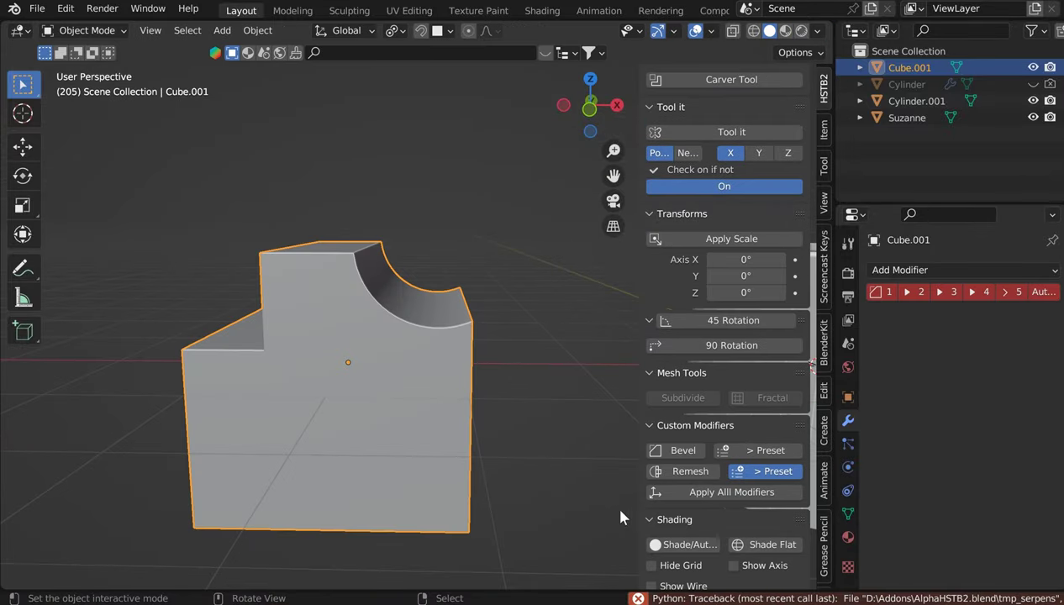
Turn off the On option of Tool it and rotate the carved cube -45° about Z
scroll(683, 512, "down", 3)
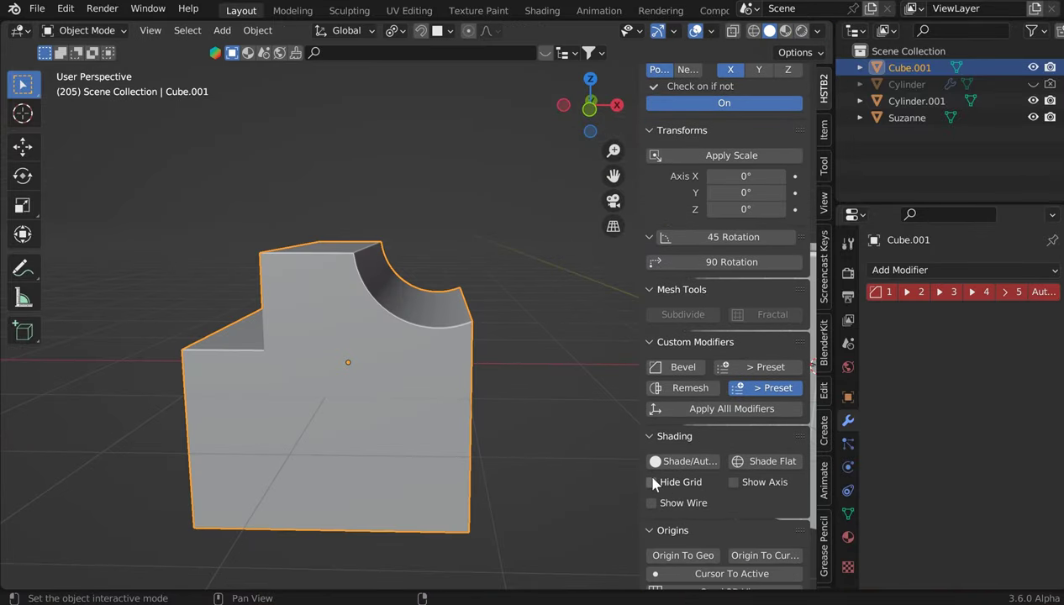
scroll(719, 172, "up", 3)
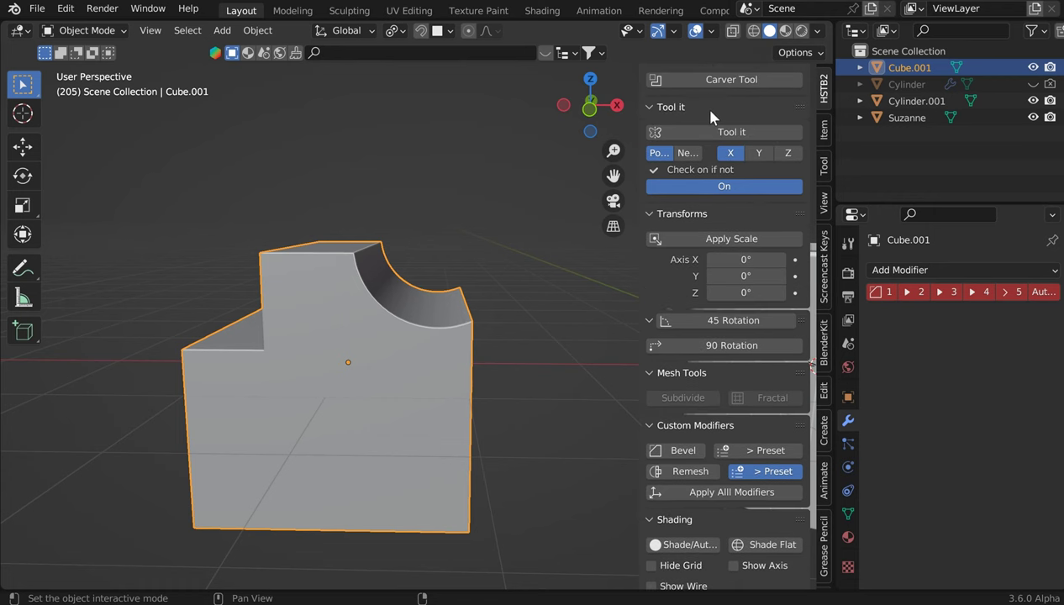
middle_click_drag(528, 247, 538, 269)
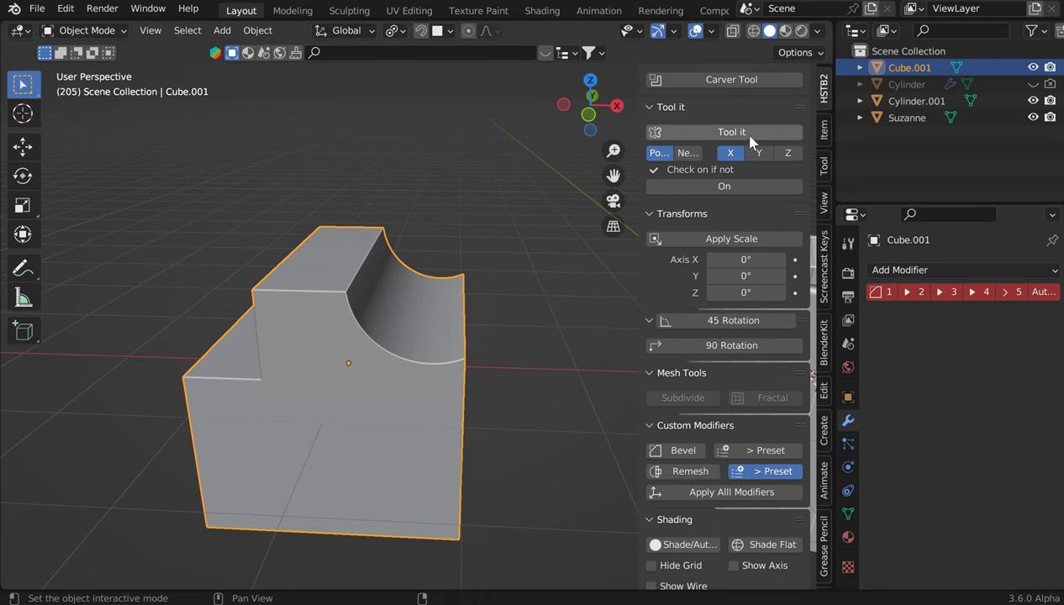
left_click(733, 325)
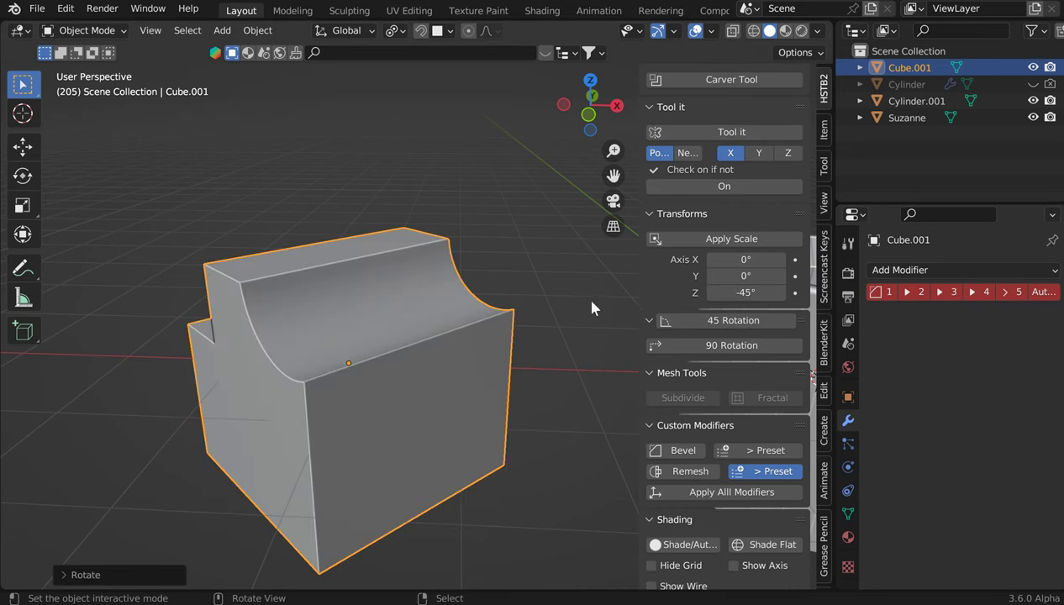
left_click(733, 321)
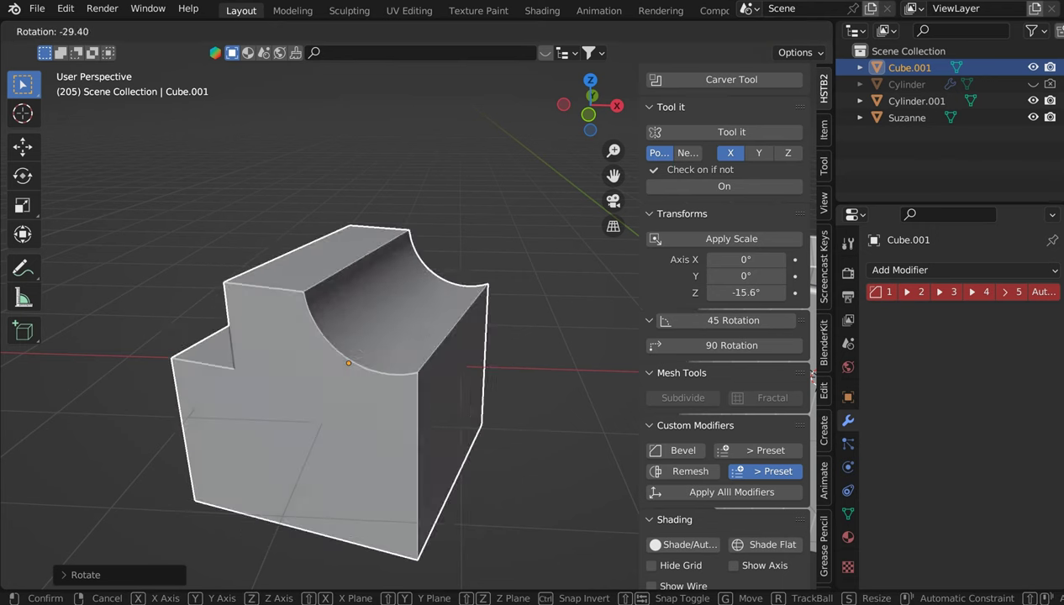
right_click(424, 266)
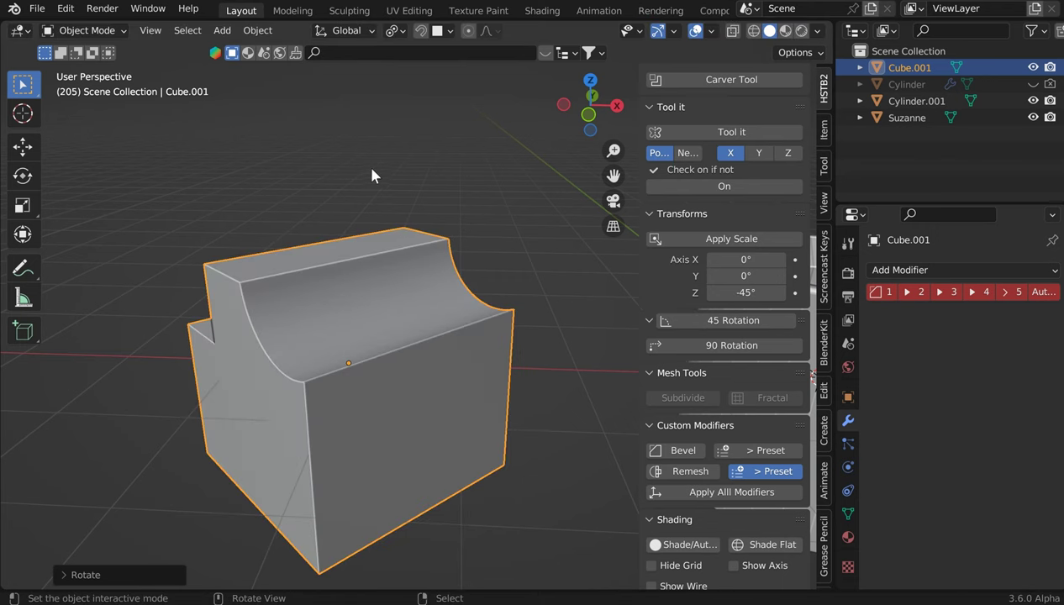
Mirror the rotated cube across its X axis with Tool it and inspect both halves
middle_click_drag(473, 198, 492, 198)
scroll(480, 188, "down", 1)
left_click(741, 133)
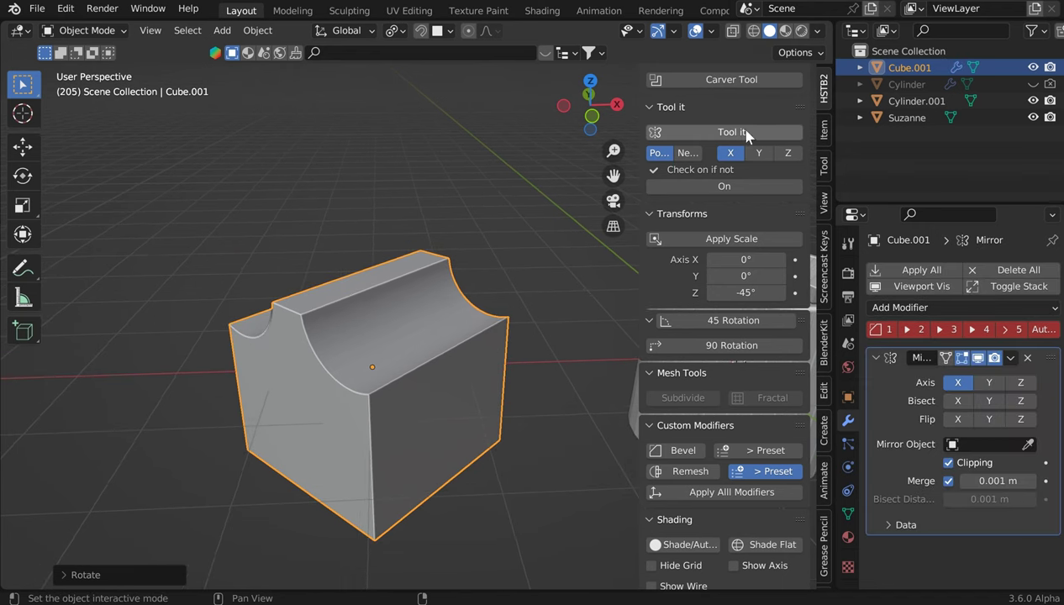
middle_click_drag(414, 307, 455, 327)
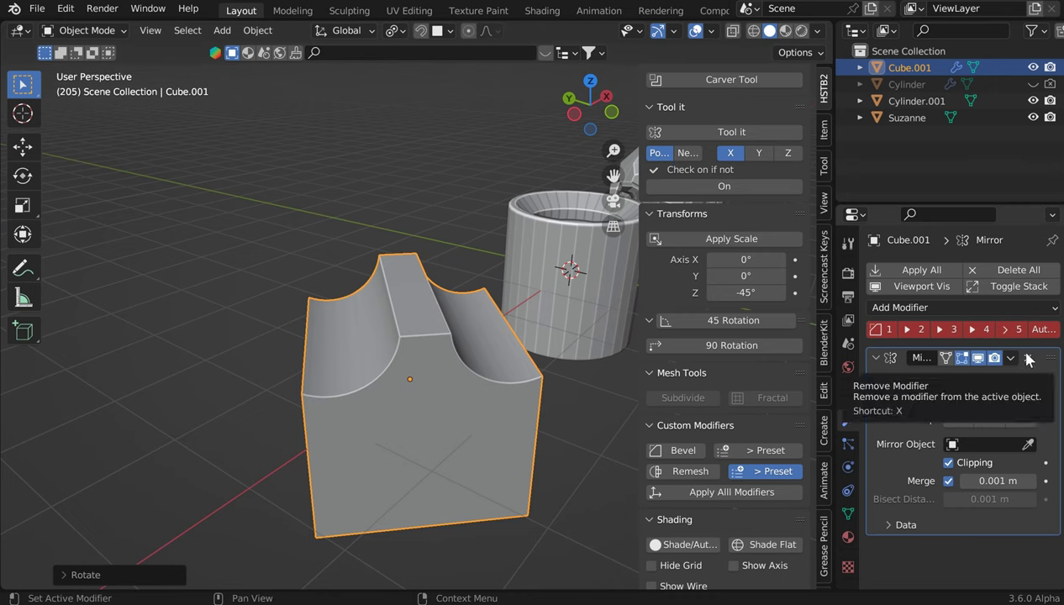
Undo the mirror and the 45° rotation of the cube, and turn the On option of Tool it back on
key("ctrl+z")
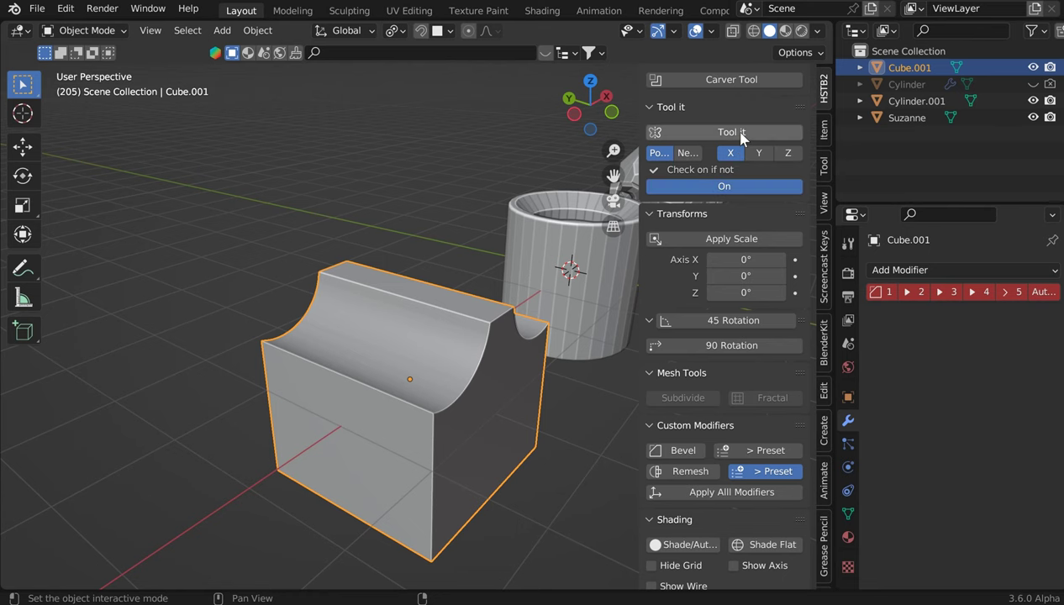
middle_click_drag(520, 265, 573, 176)
key("ctrl+z")
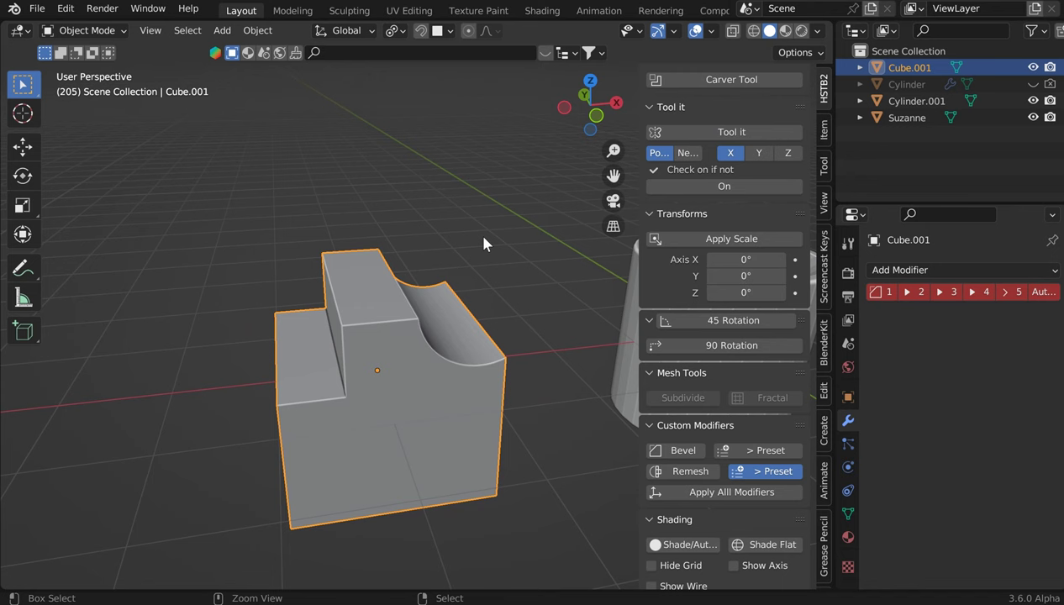
middle_click_drag(488, 250, 548, 250)
left_click(741, 189)
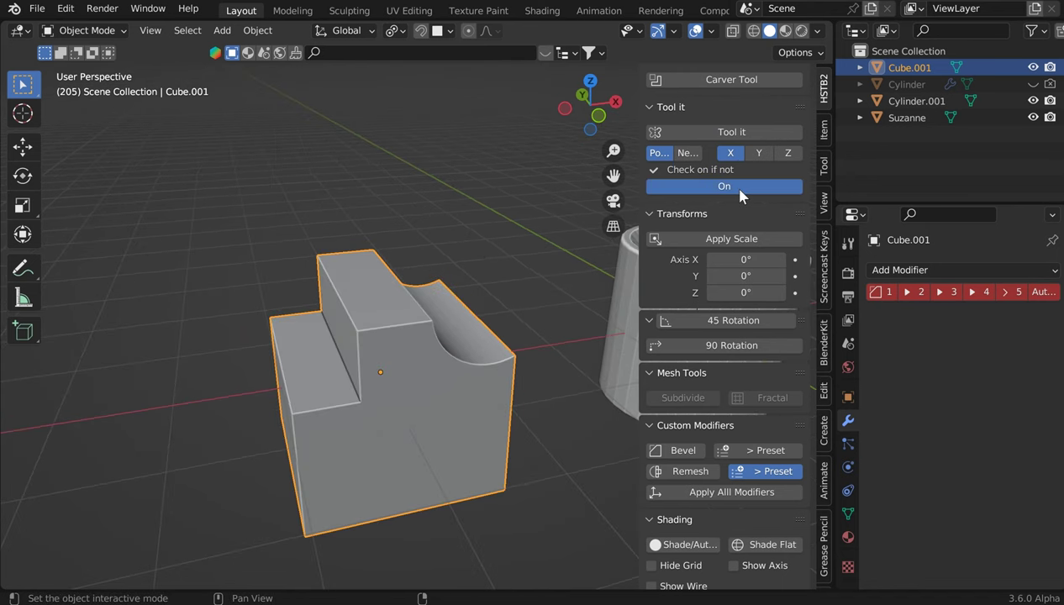
Mirror the carved cube across its X axis with Tool it, keeping the positive side
left_click(731, 132)
middle_click_drag(450, 281, 426, 274)
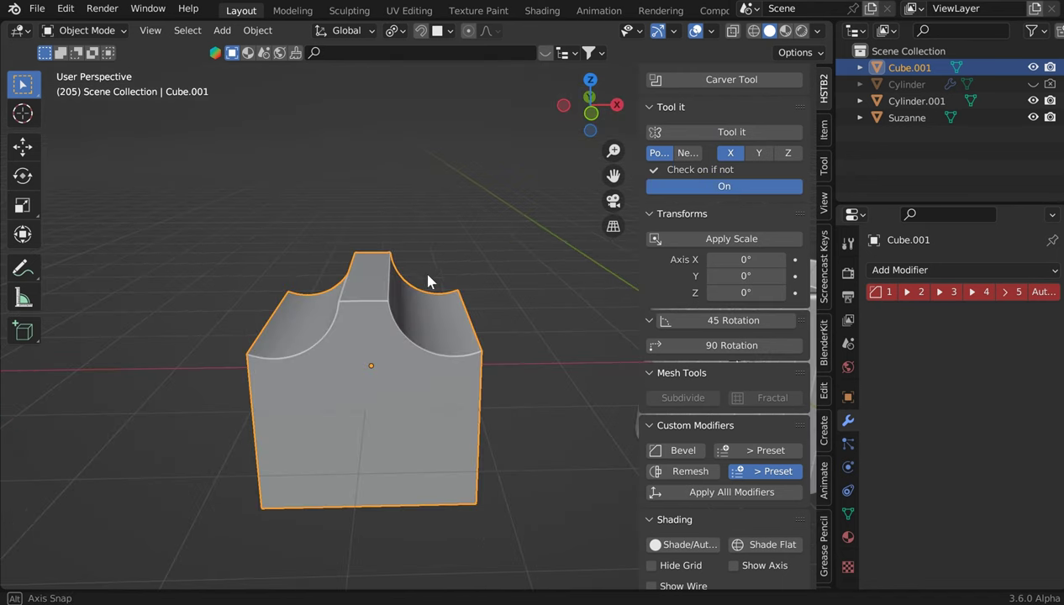
scroll(441, 284, "up", 3)
scroll(409, 312, "down", 2)
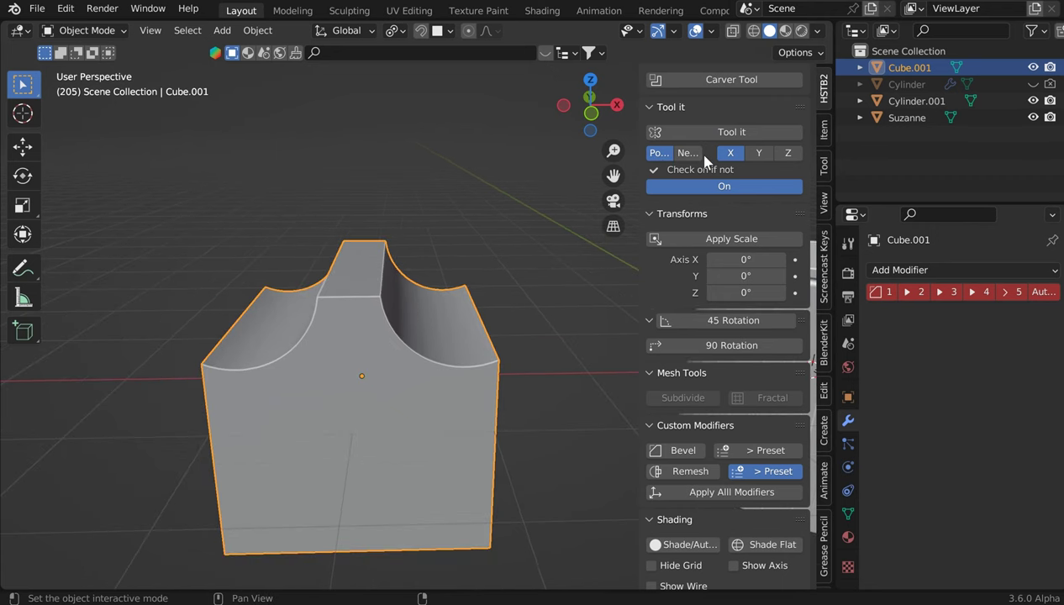
Set the Tool it axis to Z and mirror the carved cube across it
left_click_drag(585, 164, 334, 177)
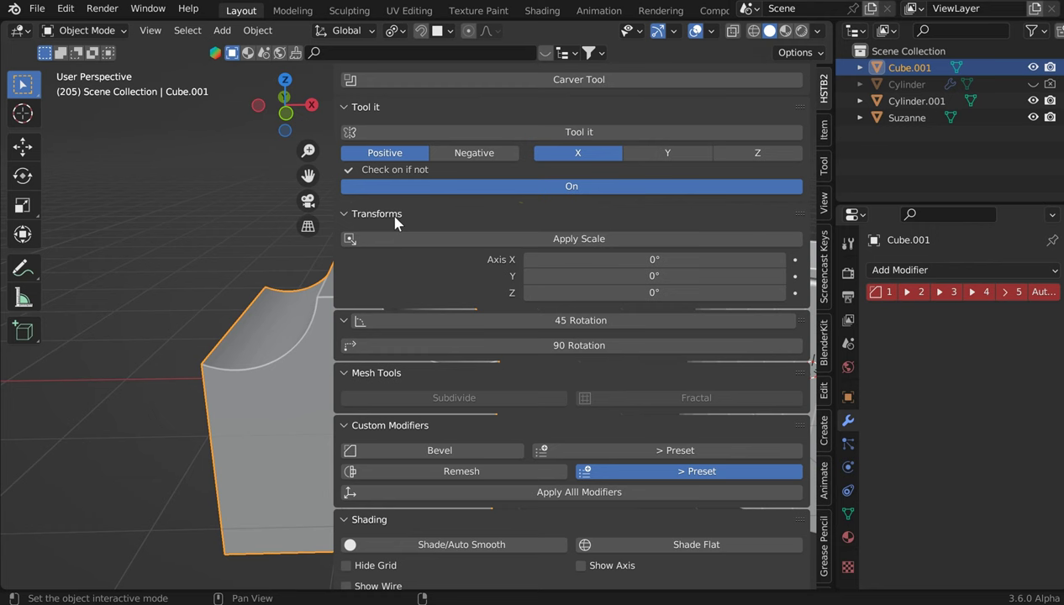
left_click_drag(334, 169, 635, 172)
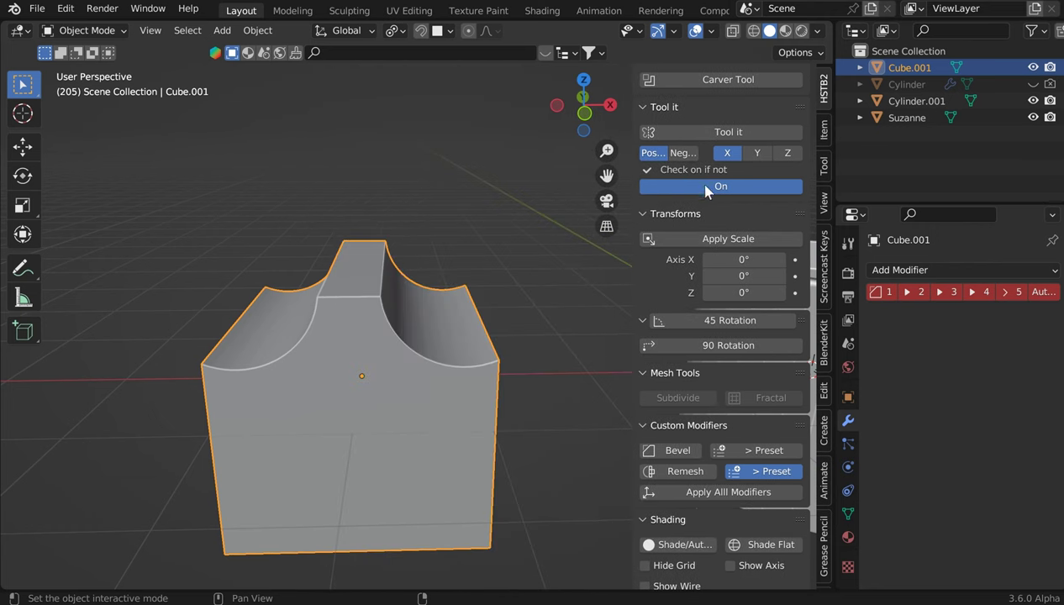
left_click(789, 153)
left_click(782, 134)
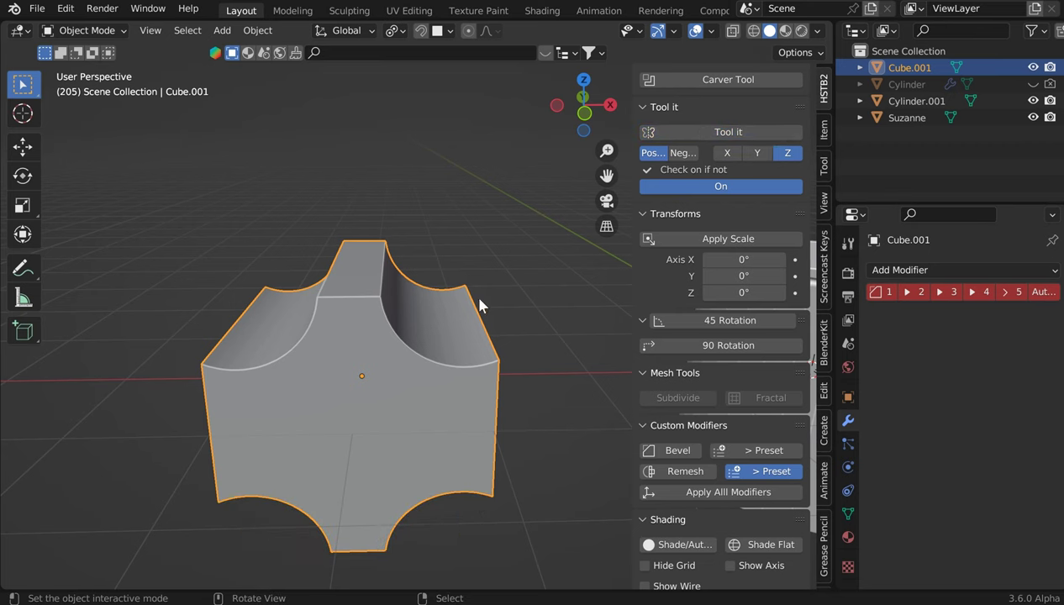
middle_click_drag(483, 303, 589, 342)
Rotate the cube to -115° about Z, using 90 Rotation and 45 Rotation, and set the Tool it axis to Y
left_click(712, 346)
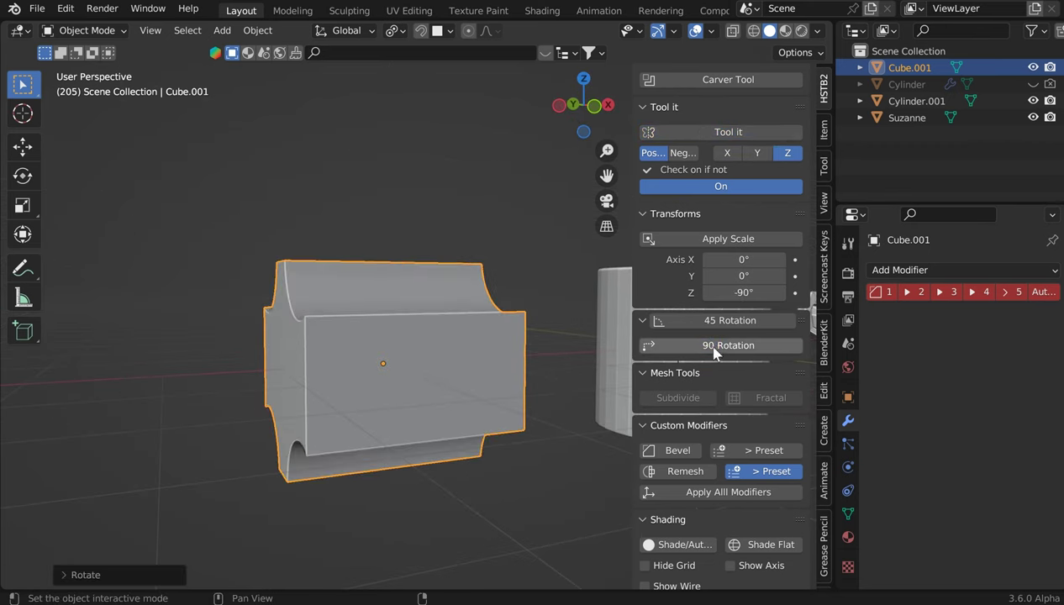
middle_click_drag(385, 230, 373, 302)
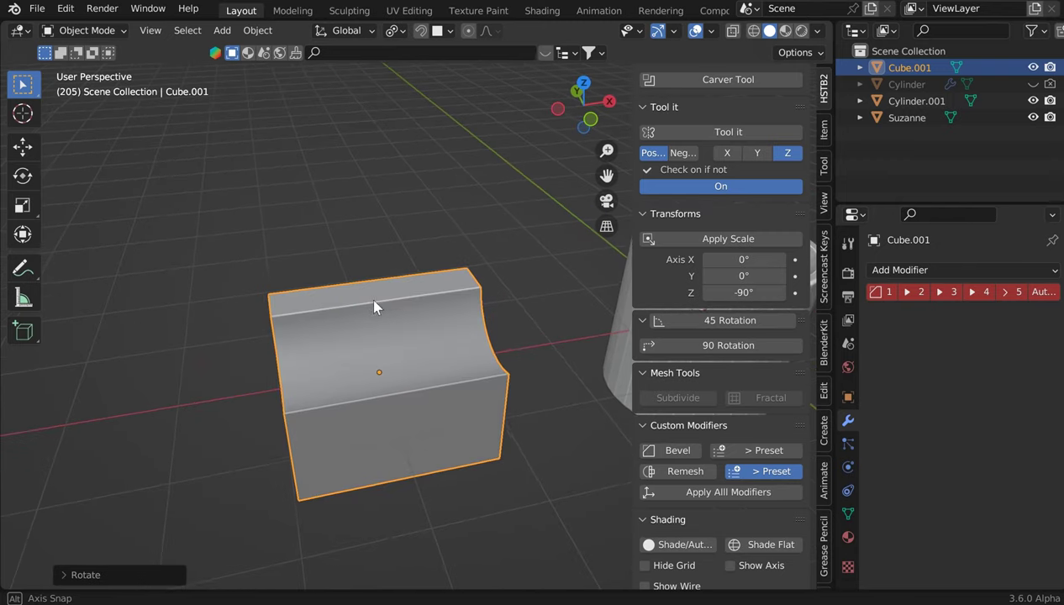
left_click(756, 153)
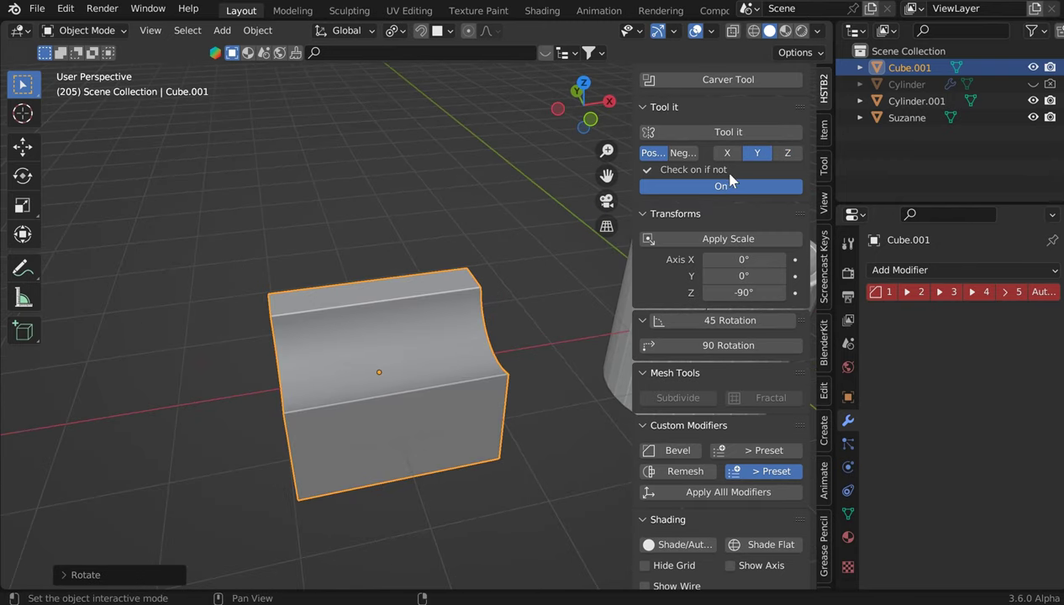
left_click(707, 323)
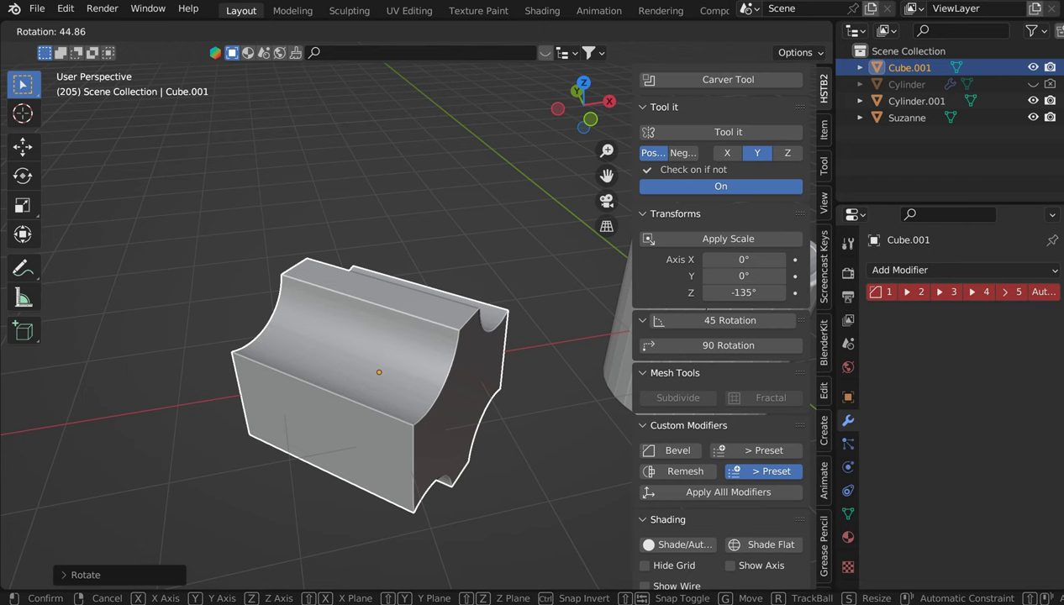
left_click(641, 232)
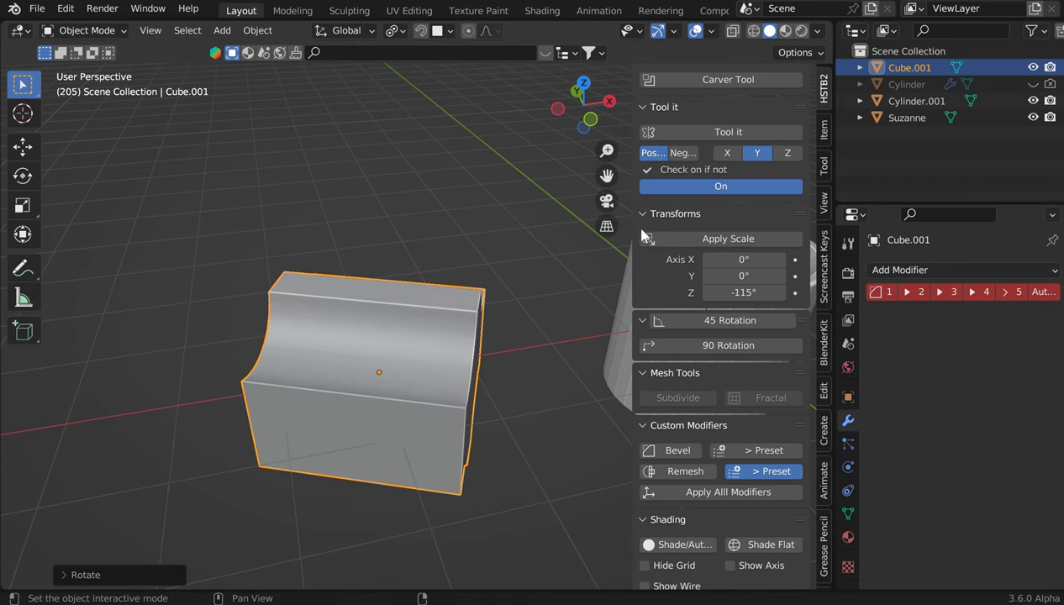
Apply the cube's transforms and mirror it across its Y axis with Tool it
left_click(728, 239)
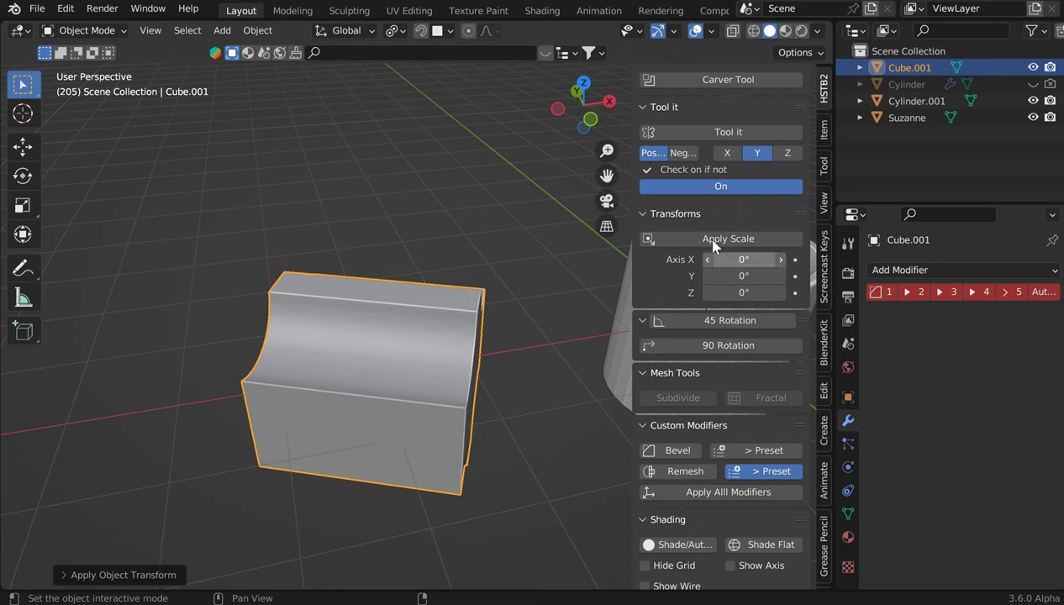
left_click(722, 135)
middle_click_drag(522, 217, 496, 321)
scroll(446, 290, "up", 5)
scroll(479, 323, "down", 4)
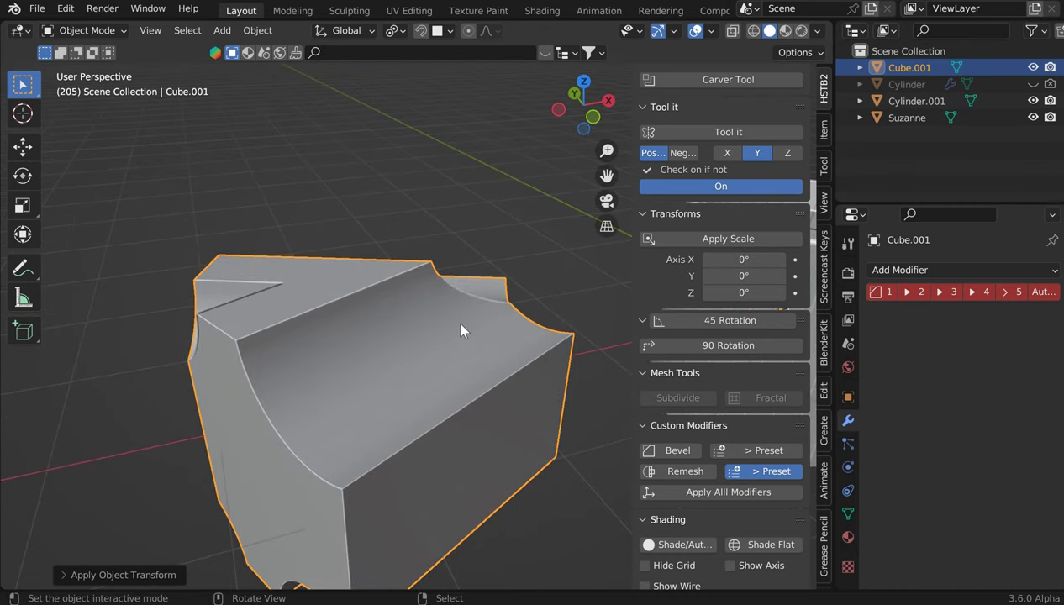
Add a Bevel modifier to the cube with the preset of 0.005 m and 4 segments, and inspect the notch tip
left_click(678, 450)
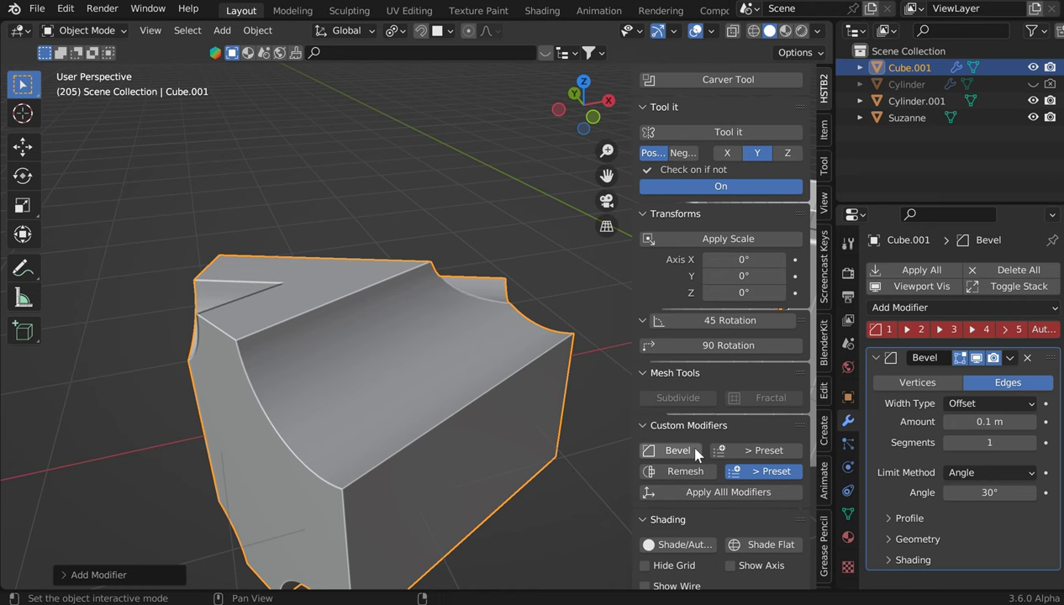
scroll(696, 442, "down", 2)
left_click(765, 402)
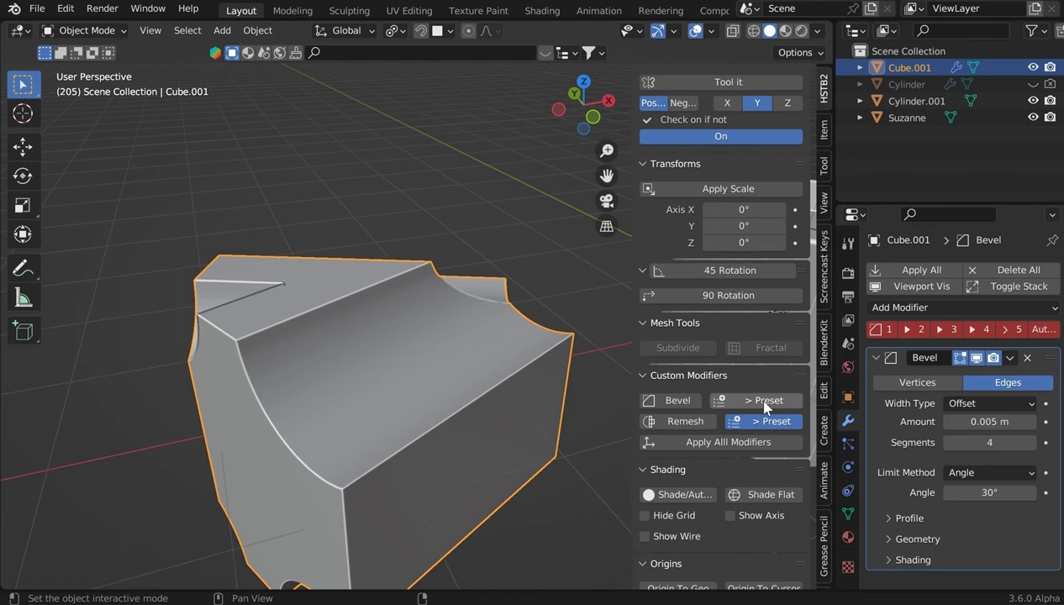
scroll(356, 354, "up", 5)
middle_click_drag(467, 372, 427, 311)
scroll(443, 352, "up", 8)
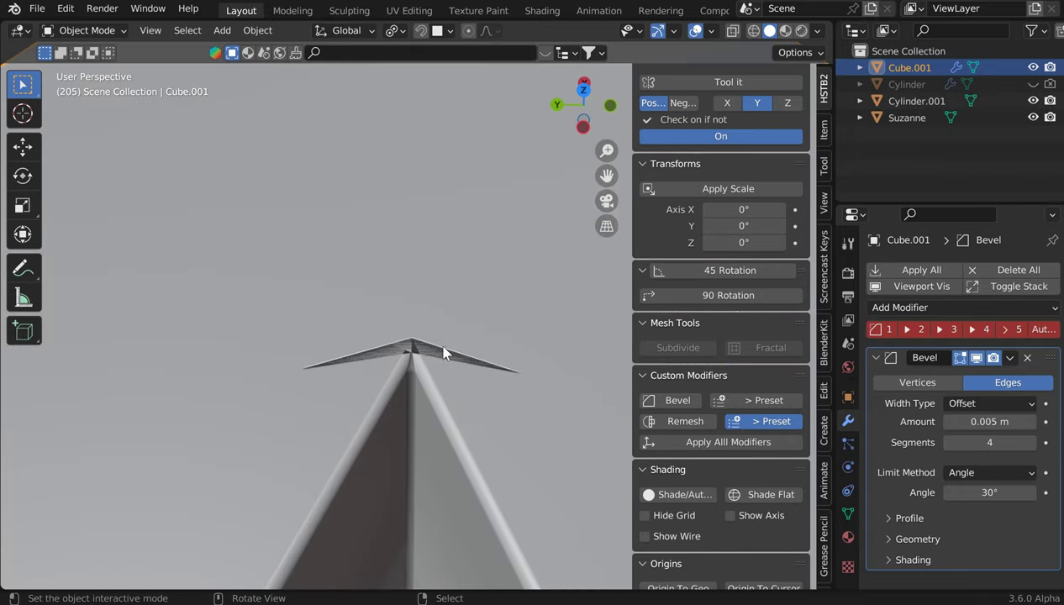
middle_click_drag(444, 353, 338, 202)
scroll(374, 176, "down", 3)
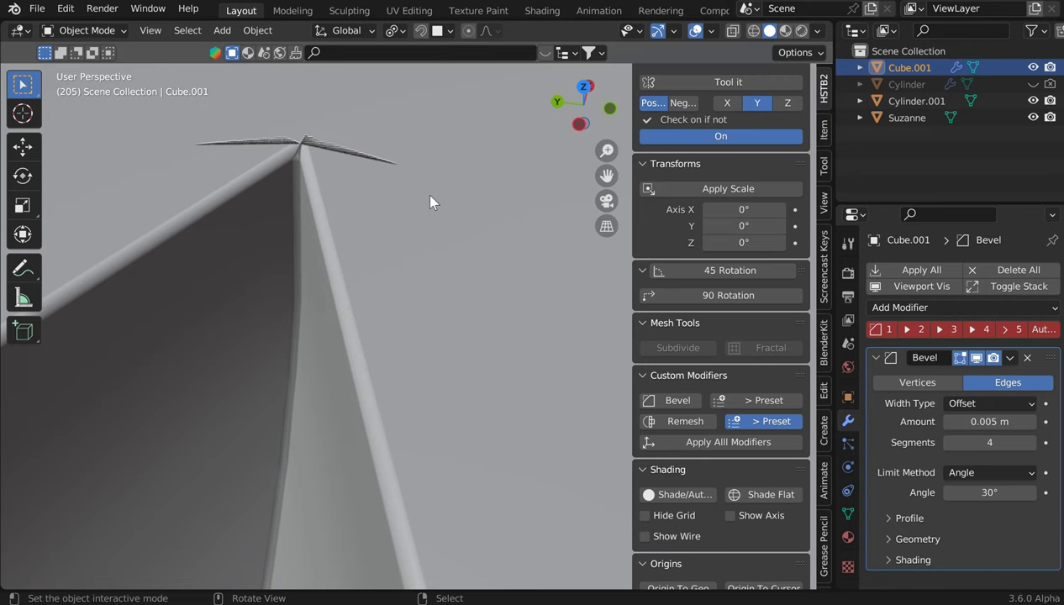
Search the add-ons in Preferences for "auto", view the add-on install file browser and cancel it
left_click(65, 9)
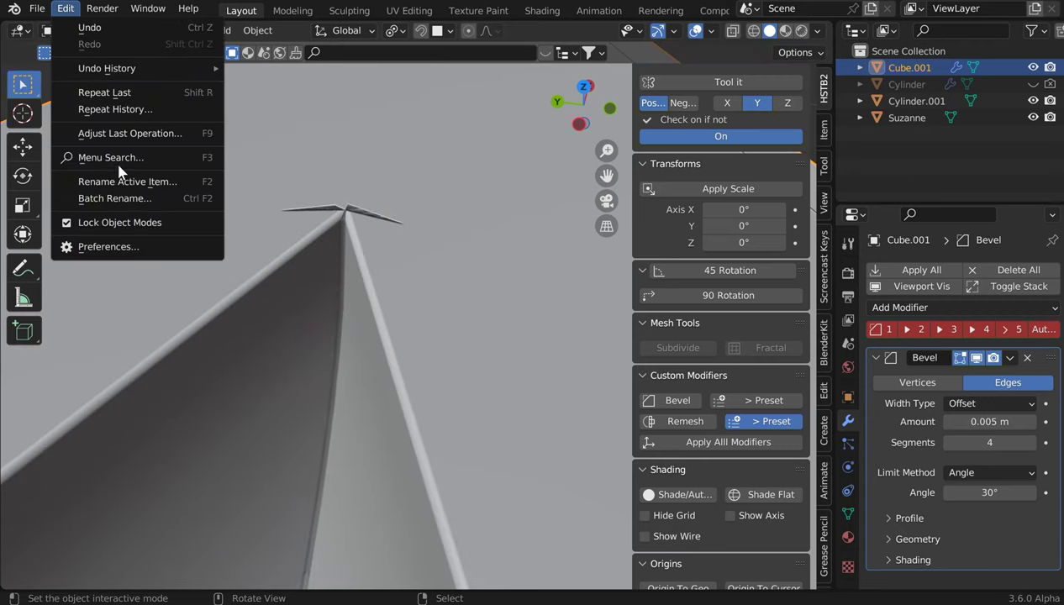
left_click(157, 245)
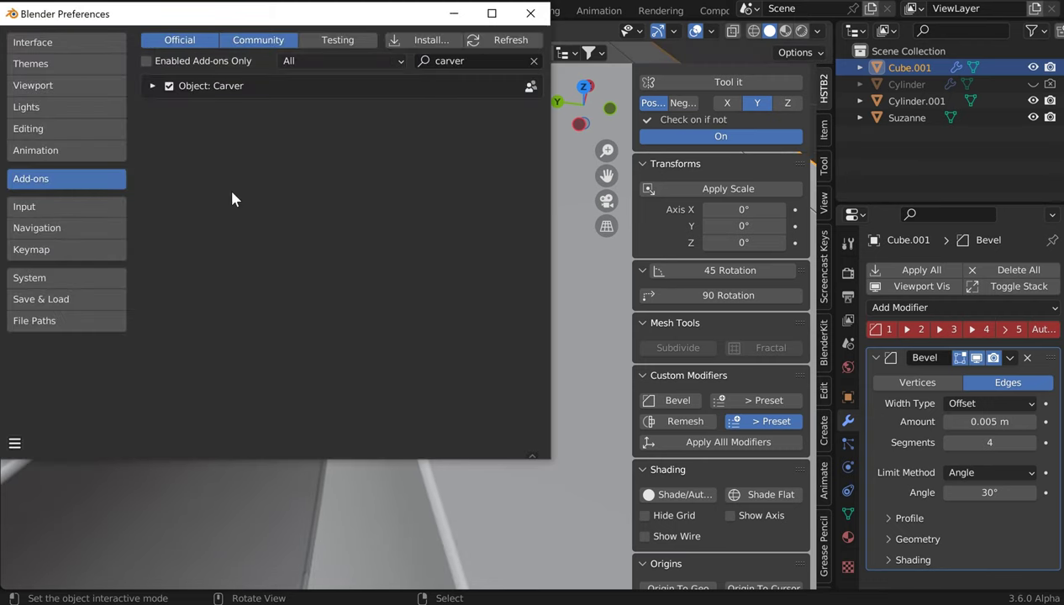
left_click(454, 63)
type("auto")
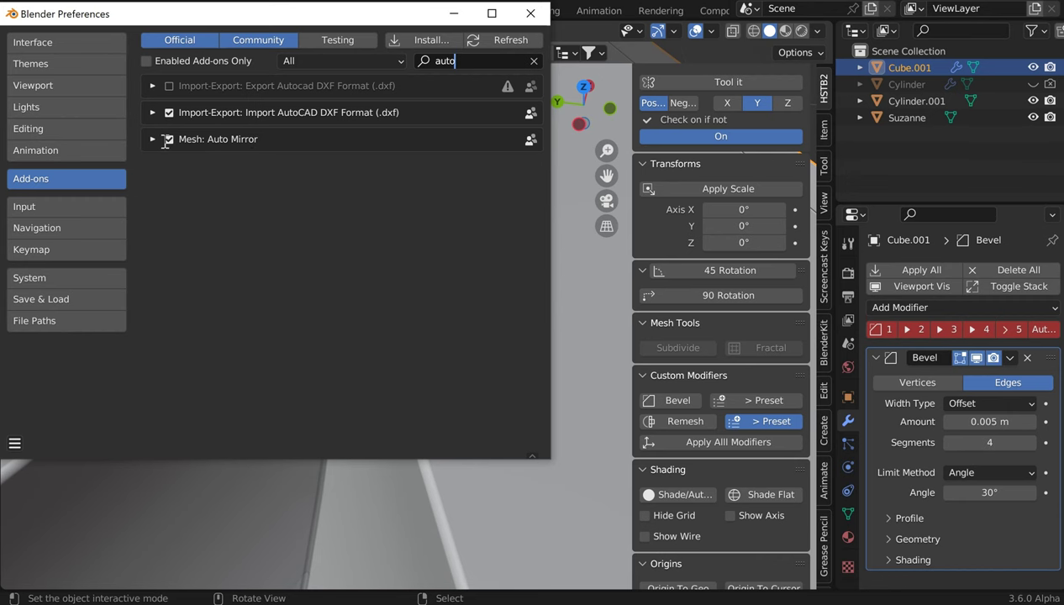
left_click(408, 42)
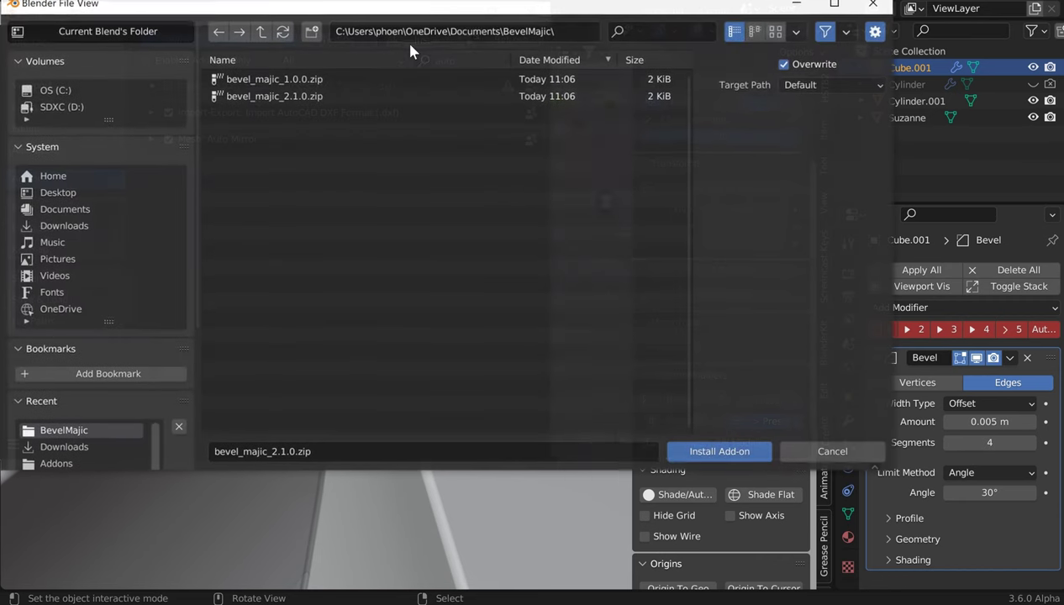
left_click(880, 8)
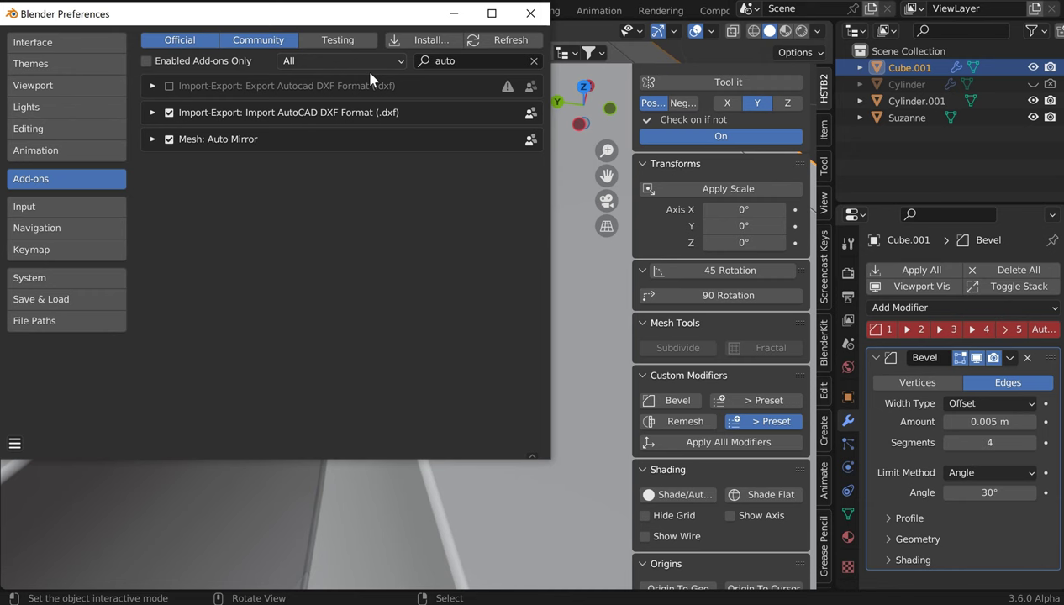
Search the add-ons for "bevel" to find Bevel Majic, and close Preferences
left_click(534, 62)
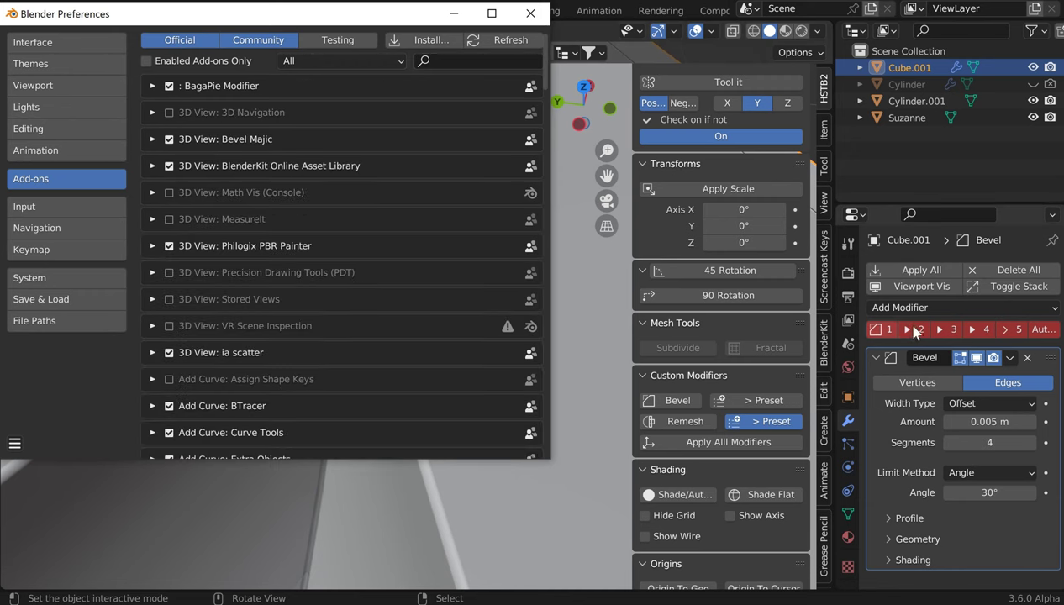
left_click(473, 63)
type("bevel")
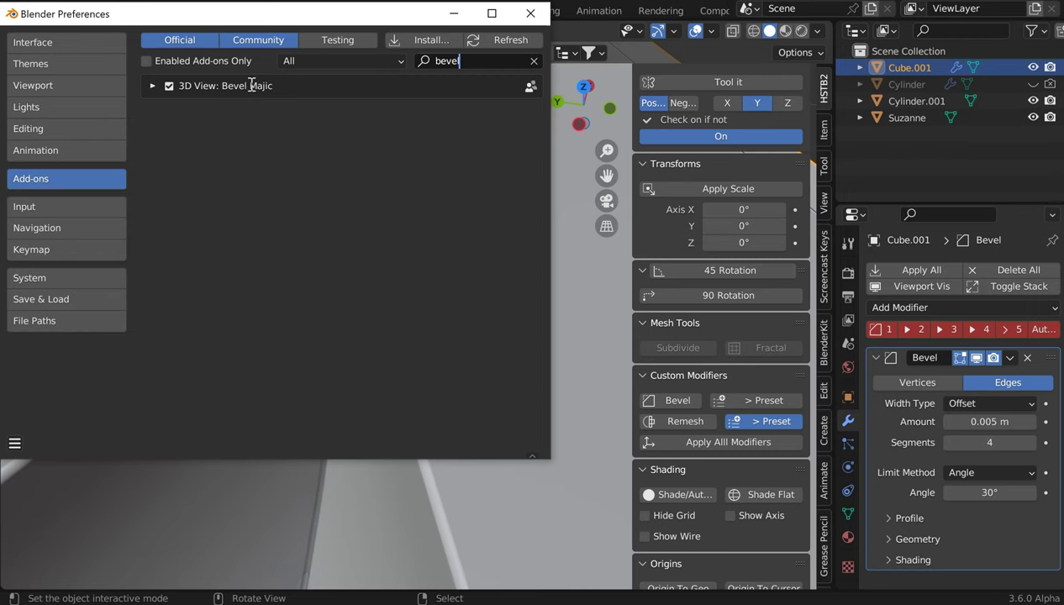
left_click(530, 14)
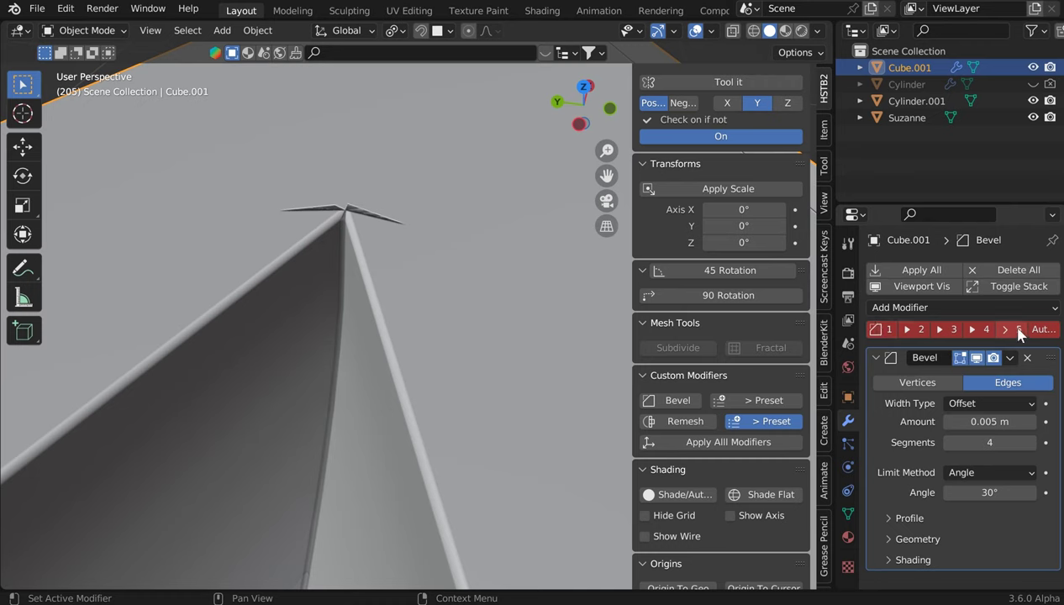
Apply Bevel Majic preset 1 to the cube, giving 0.001 m and 2 segments, and inspect the notch edges
left_click(888, 330)
scroll(369, 238, "down", 5)
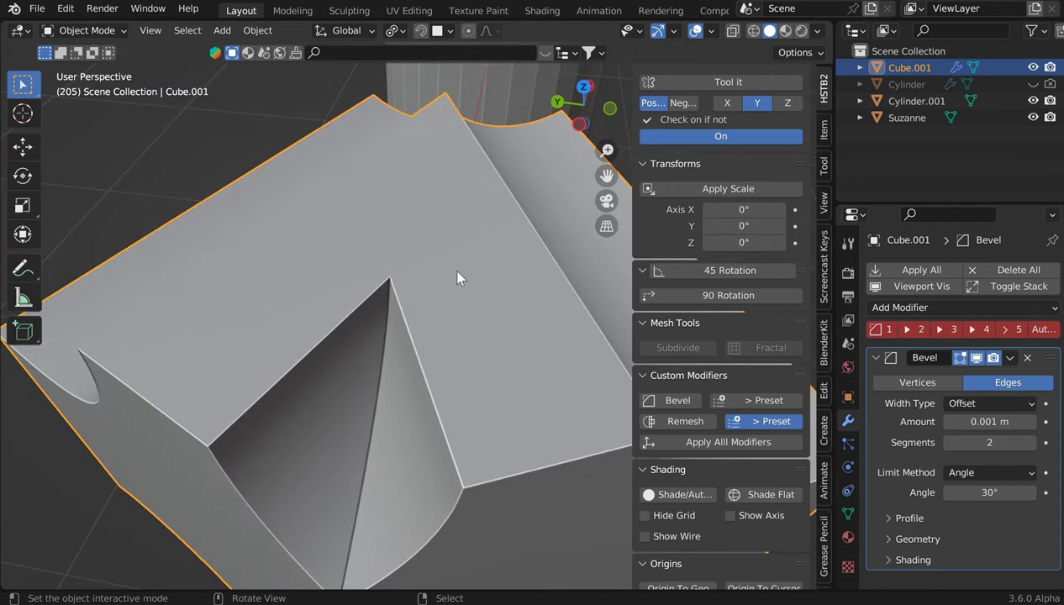
middle_click_drag(458, 280, 368, 254)
scroll(383, 301, "down", 2)
middle_click_drag(383, 301, 429, 235)
scroll(423, 228, "up", 8)
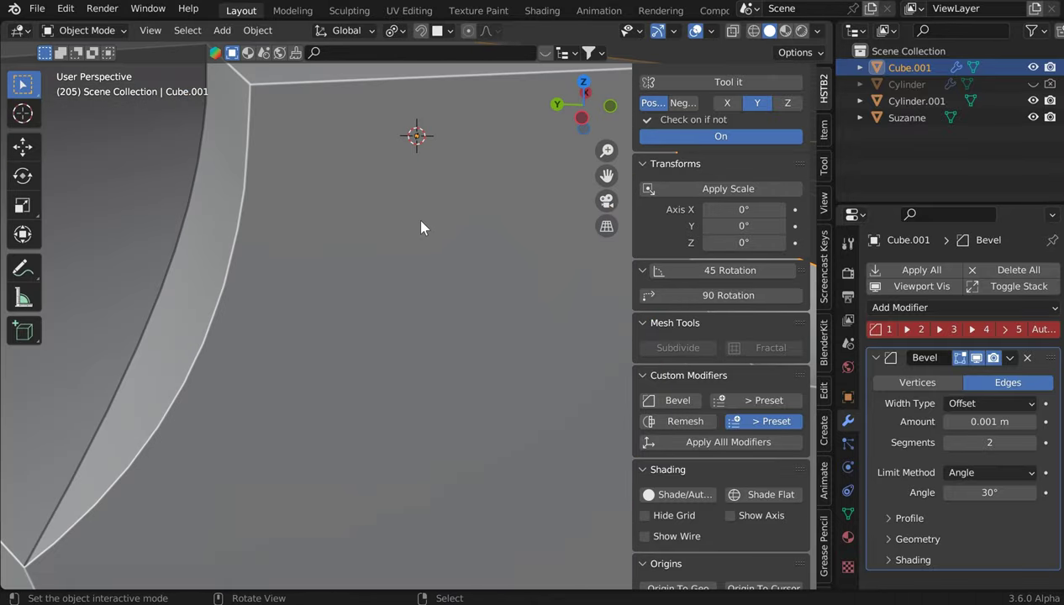
scroll(423, 227, "down", 3)
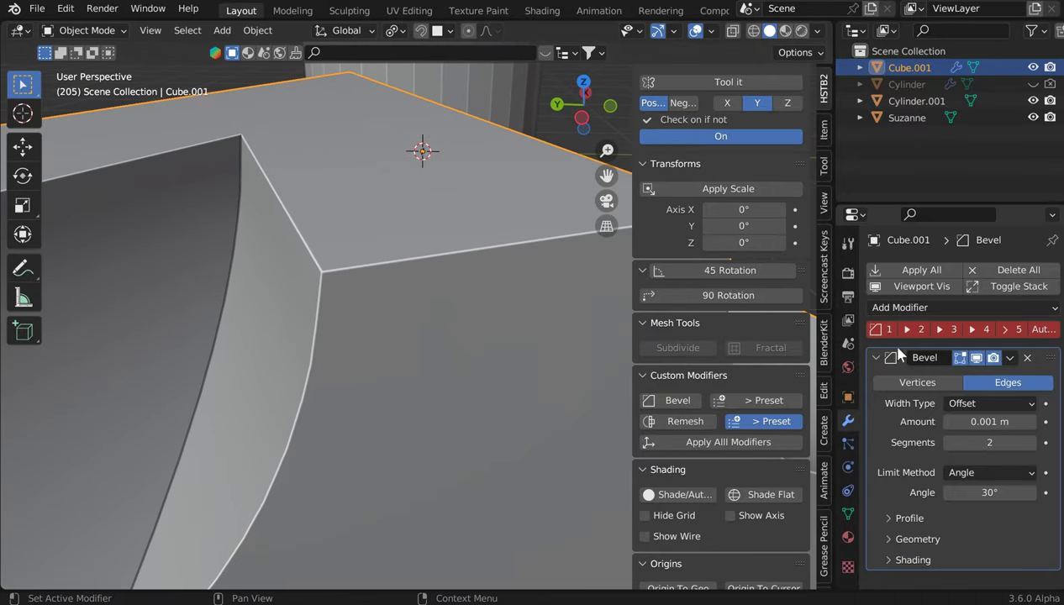
Try Bevel Majic presets 2 to 5 on the cube, from 0.002 m with 4 segments to 0.1 m with 10 segments
left_click(920, 332)
middle_click_drag(522, 245, 484, 268)
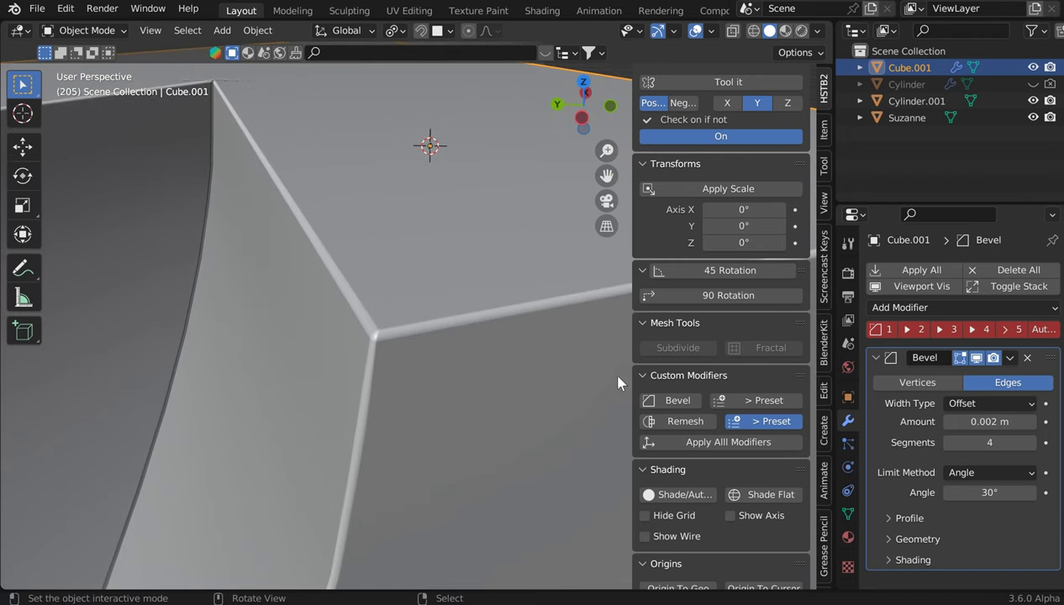
left_click(962, 332)
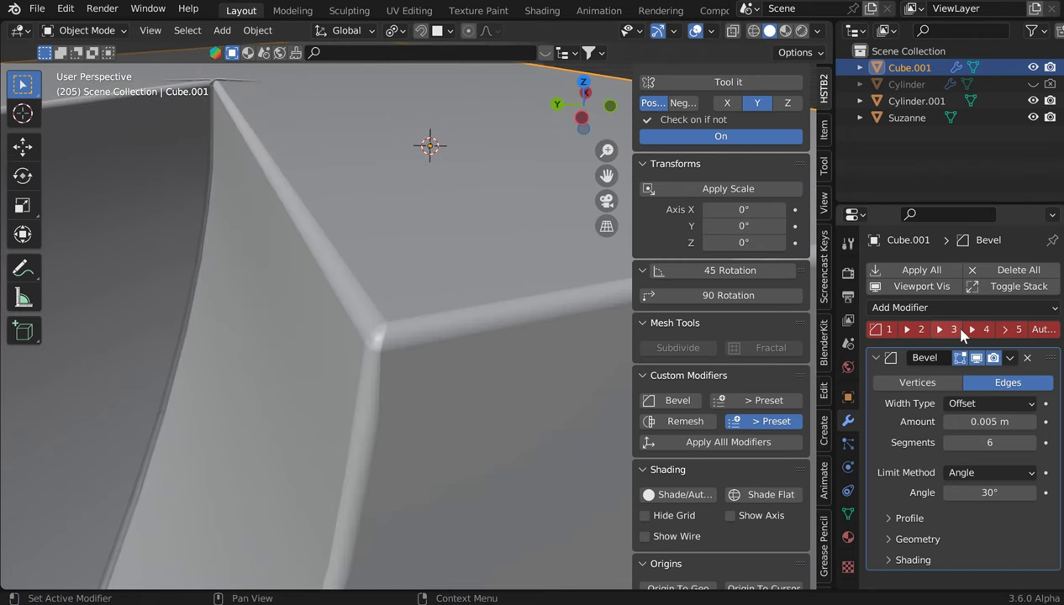
left_click(975, 331)
left_click(1015, 330)
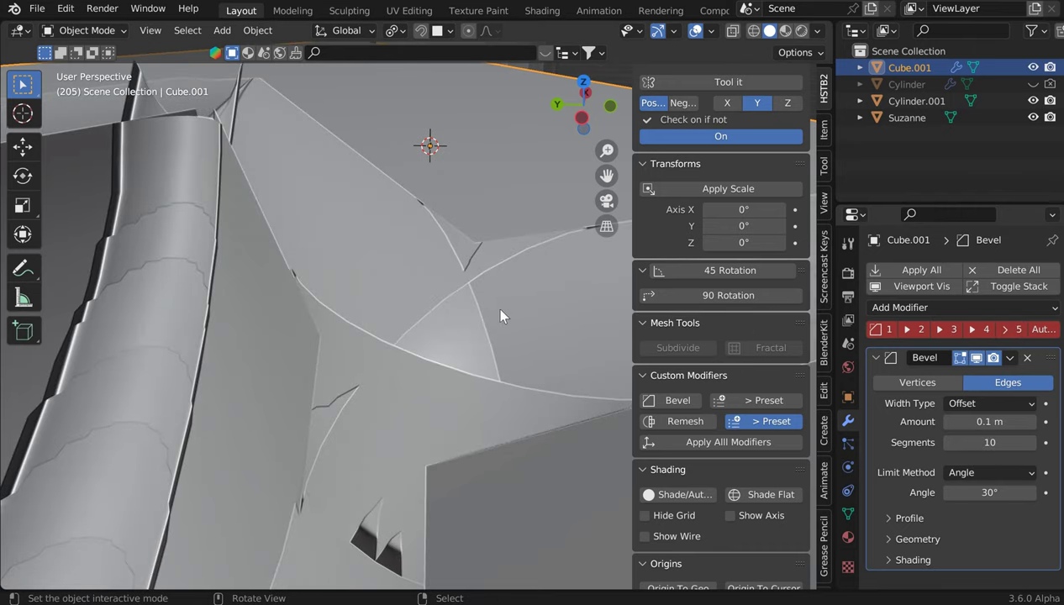
middle_click_drag(494, 306, 370, 290)
Apply the Bevel Majic preset of 0.002 m with 4 segments and inspect the notch tip on the cube's upper face
left_click(889, 331)
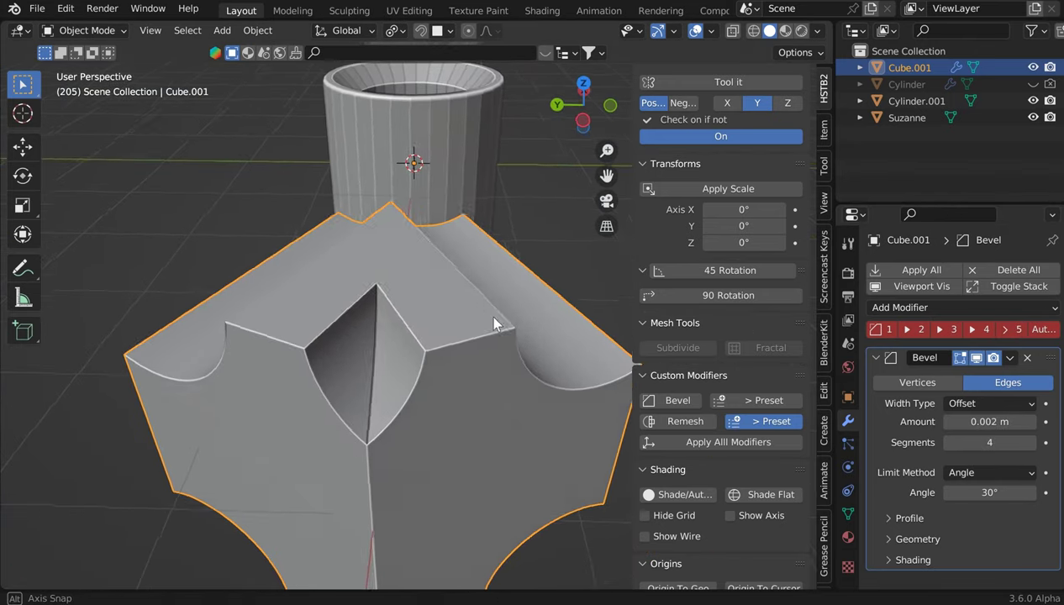
scroll(488, 313, "up", 3)
scroll(422, 351, "up", 4)
middle_click_drag(288, 327, 340, 329, "shift")
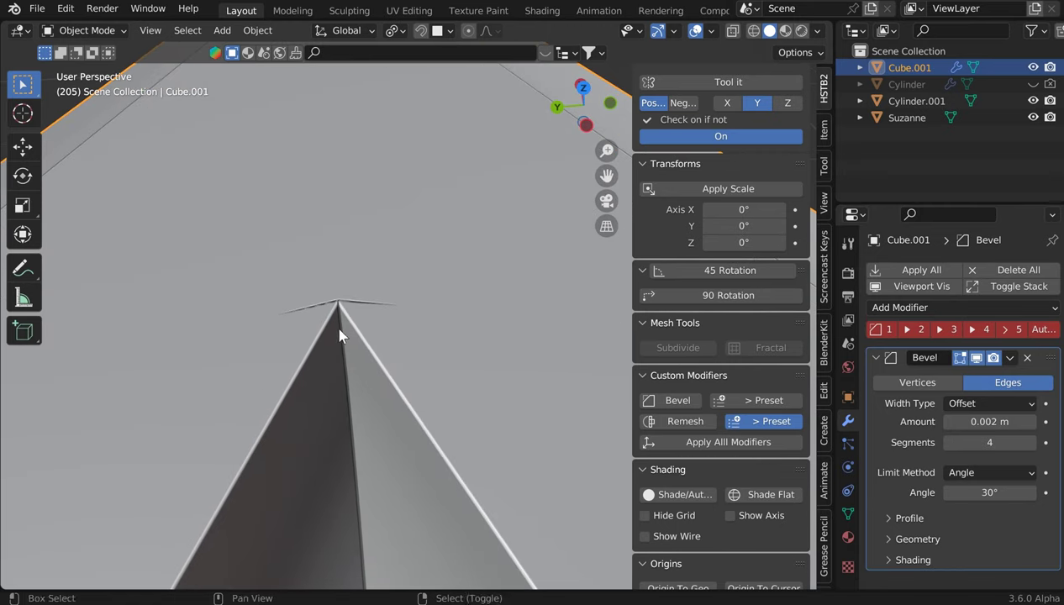
Switch the cube to Edit Mode and examine the mesh around the tip of the notch
key("Tab")
left_click(221, 313)
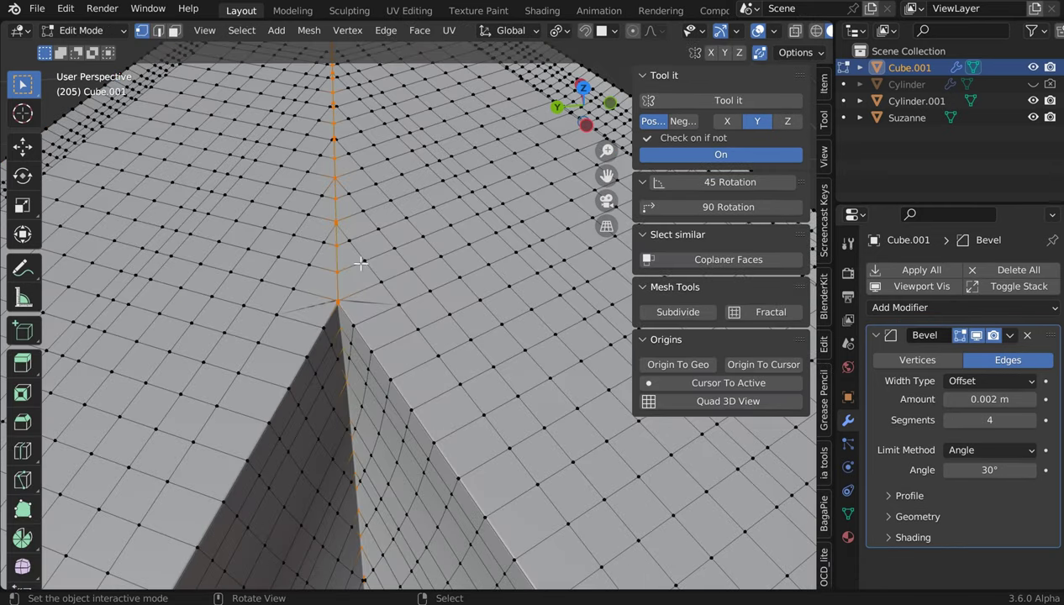
scroll(339, 303, "up", 6)
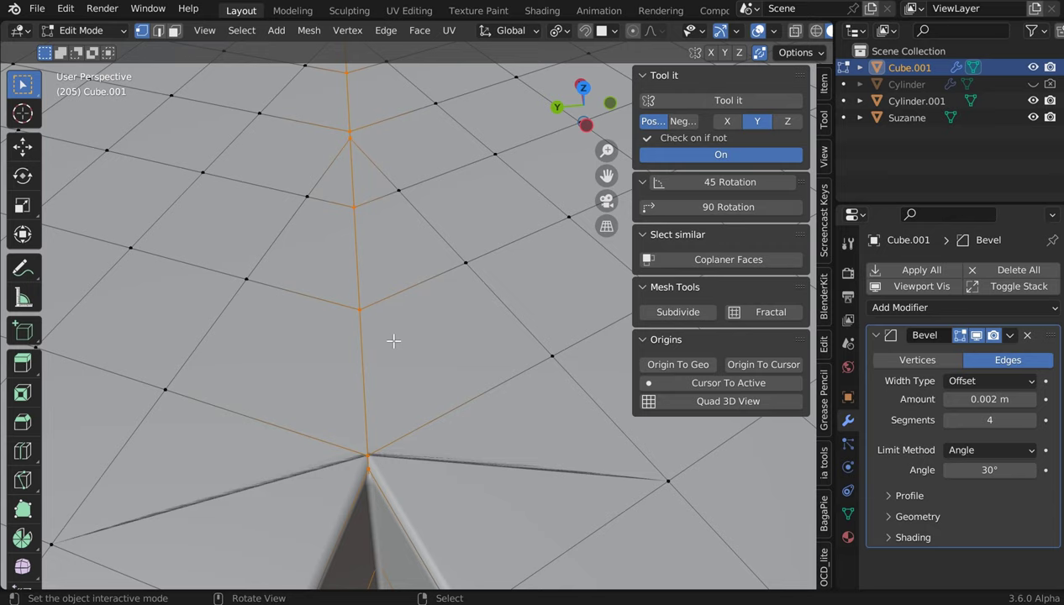
middle_click_drag(399, 351, 397, 348, "shift")
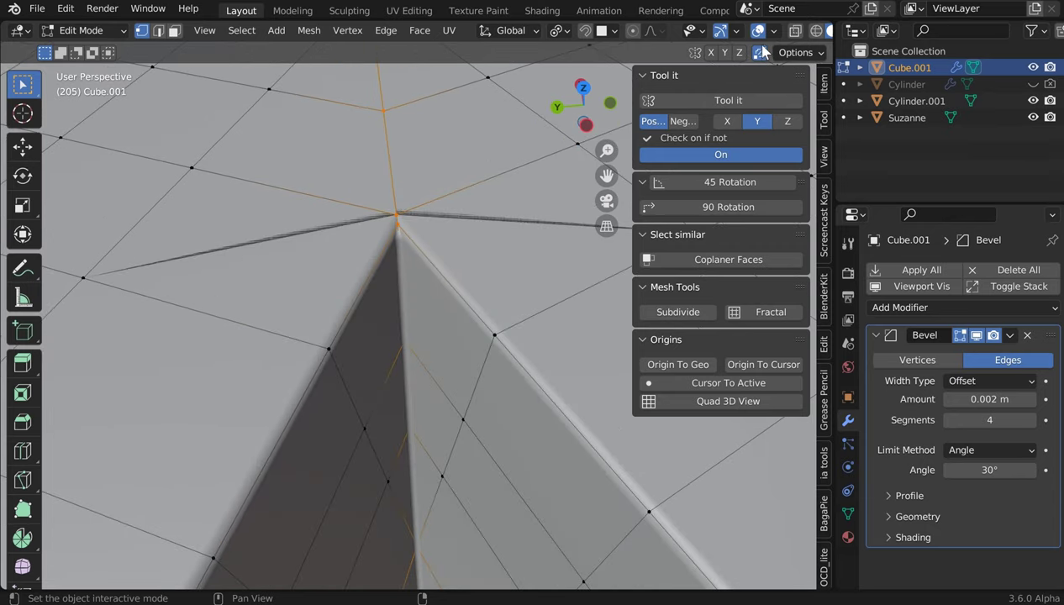
Slide the vertex at the notch tip away from the notch along its edge, and return the cube to Object Mode
left_click(396, 212)
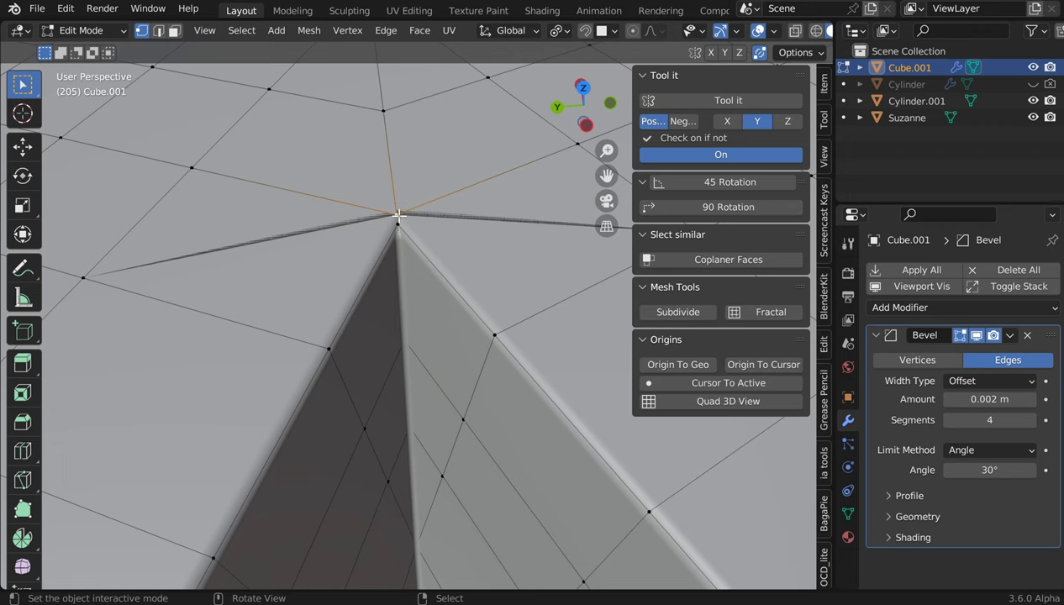
key("shift+v")
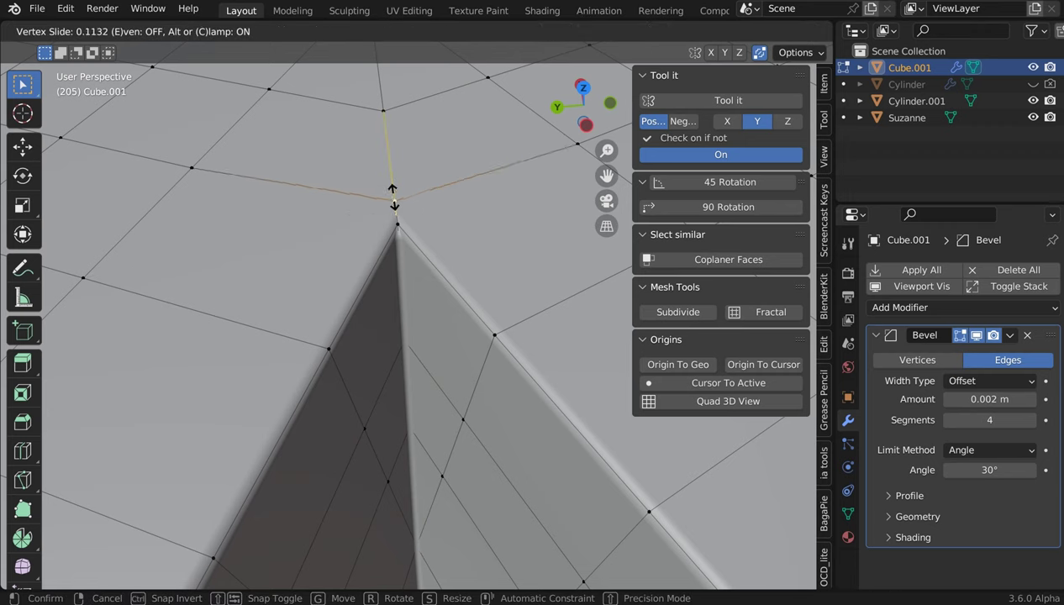
left_click(394, 184)
key("ctrl+Tab")
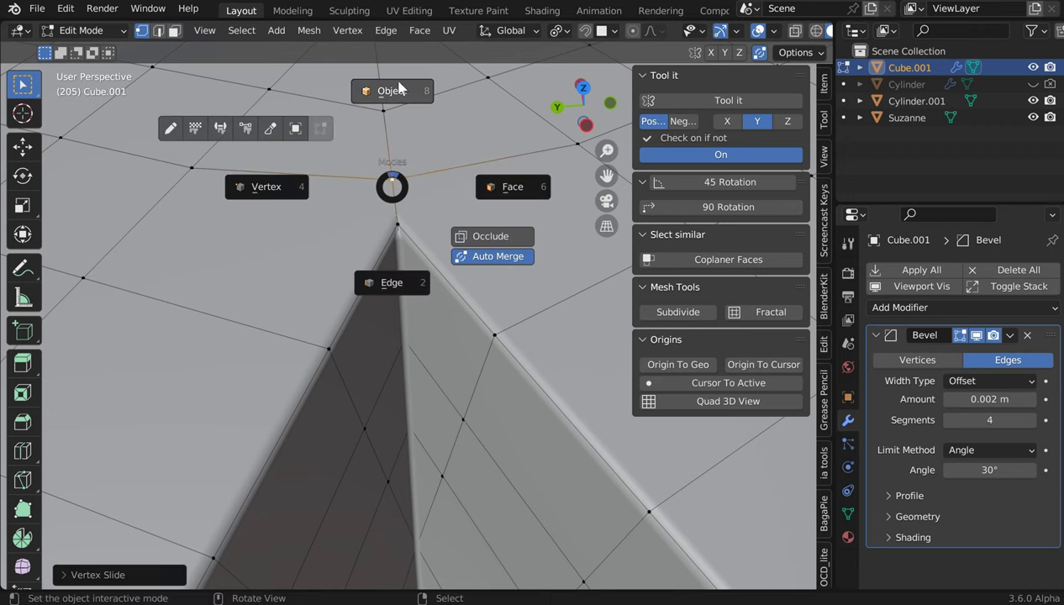
left_click(397, 90)
middle_click_drag(395, 333, 365, 258)
scroll(411, 329, "down", 6)
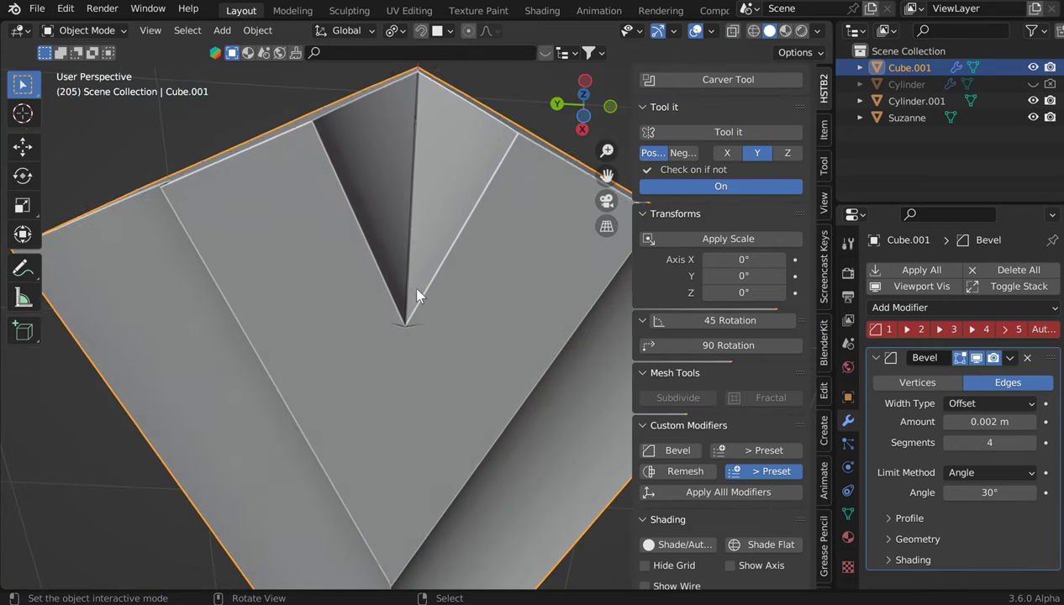
middle_click_drag(415, 290, 398, 314)
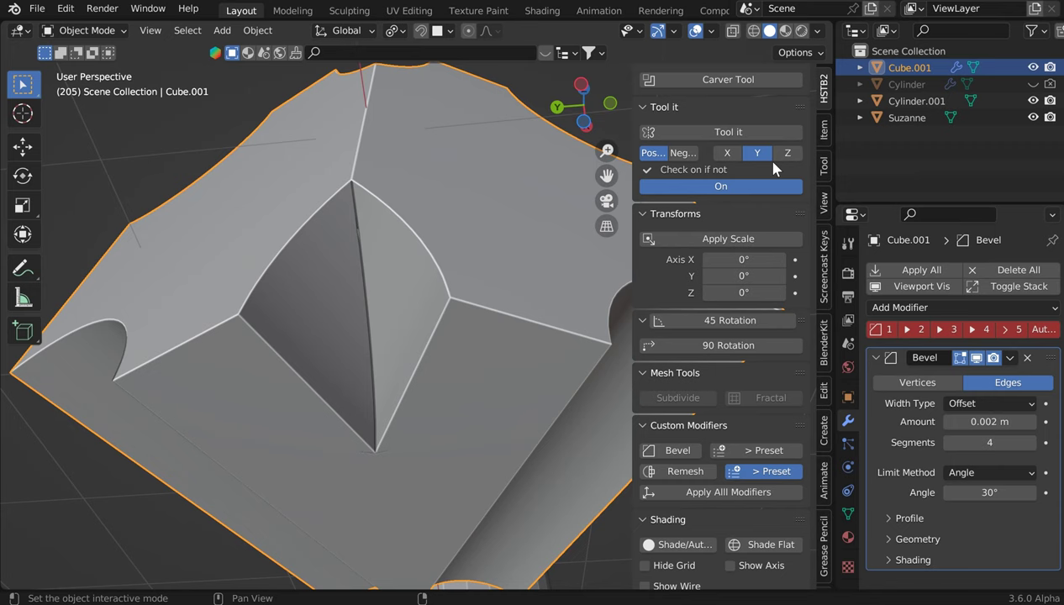
Set the Tool it axis to Z and apply the cube's scale
left_click(722, 243)
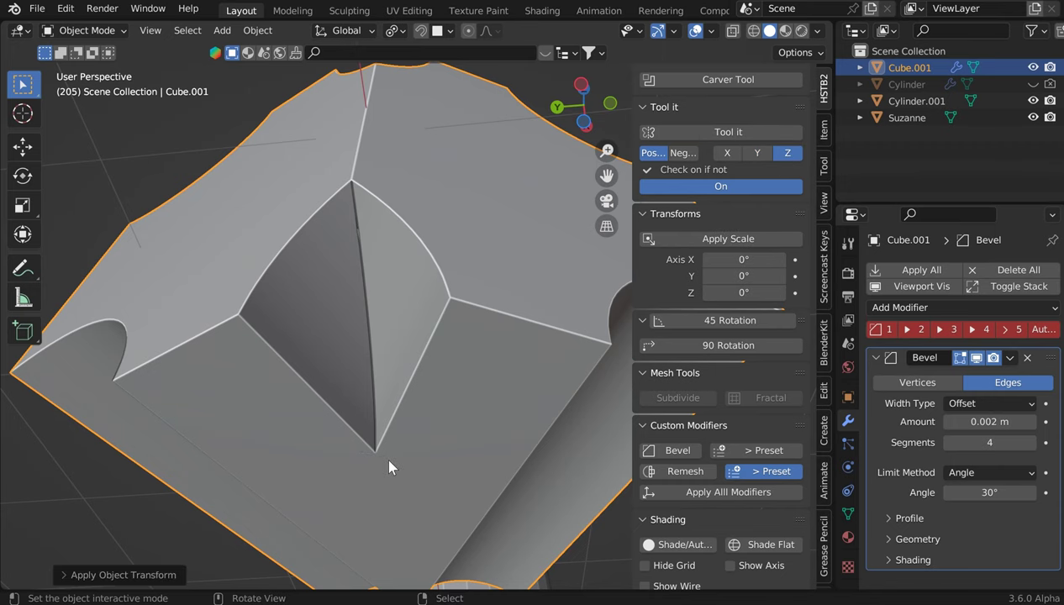
middle_click_drag(388, 460, 397, 353, "shift")
scroll(397, 354, "up", 3)
middle_click_drag(406, 230, 415, 262)
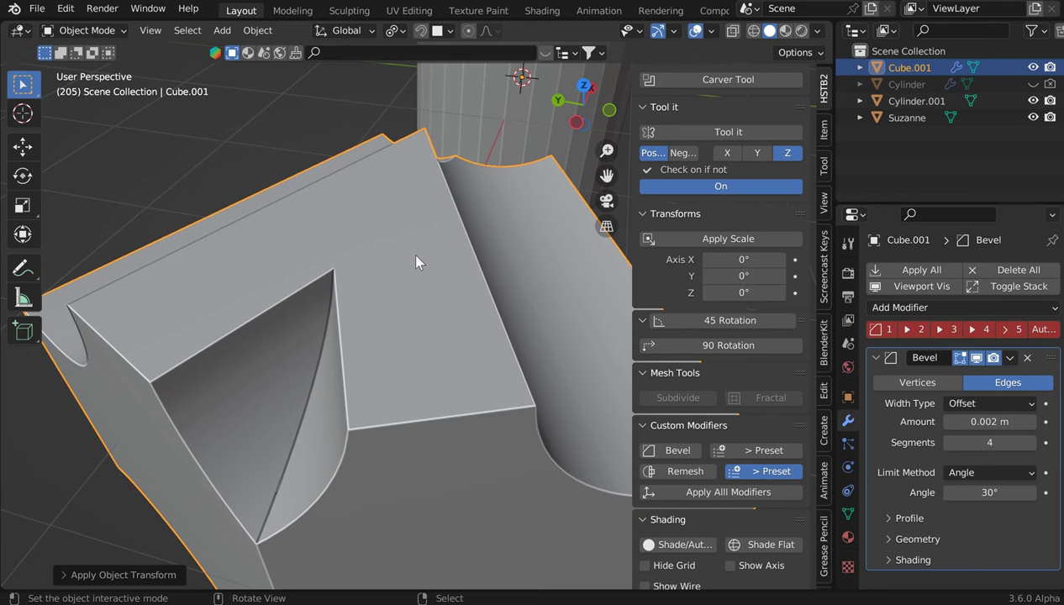
Mirror the recessed upper half of the cylinder onto its lower half along Z with Tool it
scroll(581, 268, "down", 2)
middle_click_drag(521, 269, 471, 346, "shift")
scroll(493, 391, "up", 2)
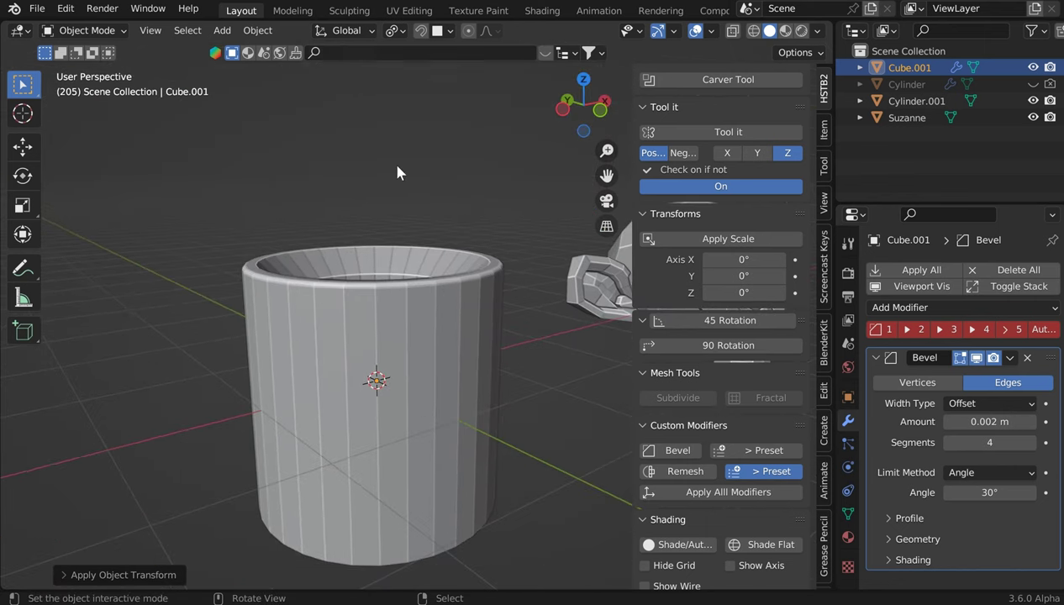
mouse_move(402, 336)
middle_mouse_down()
mouse_move(399, 241)
mouse_move(404, 350)
middle_mouse_up()
middle_click_drag(381, 310, 383, 232, "shift")
middle_click_drag(383, 232, 388, 207)
scroll(366, 316, "down", 4)
middle_click_drag(366, 322, 379, 200)
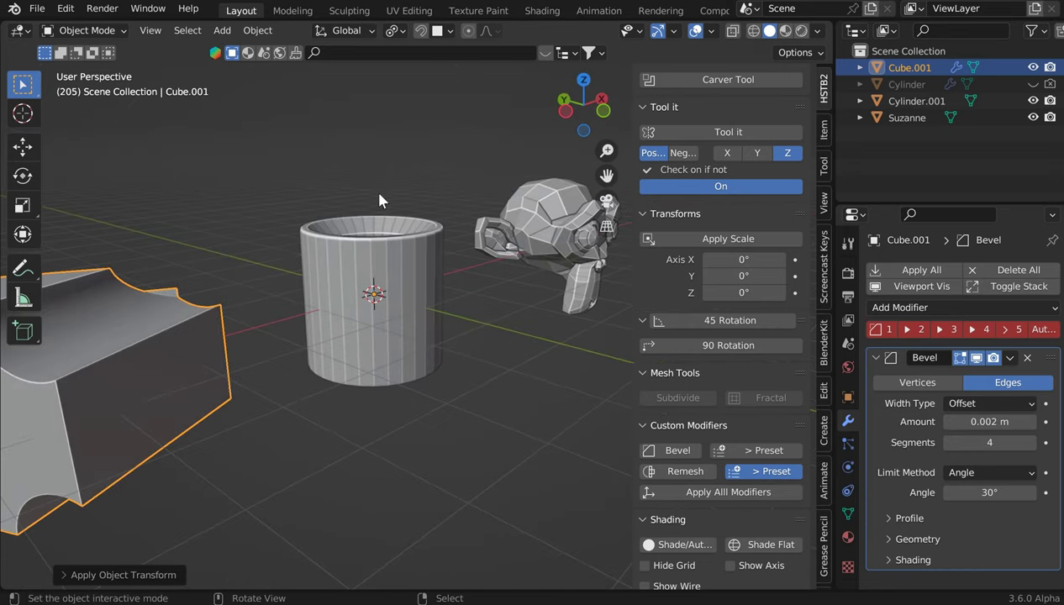
left_click(737, 132)
middle_click_drag(495, 207, 473, 210)
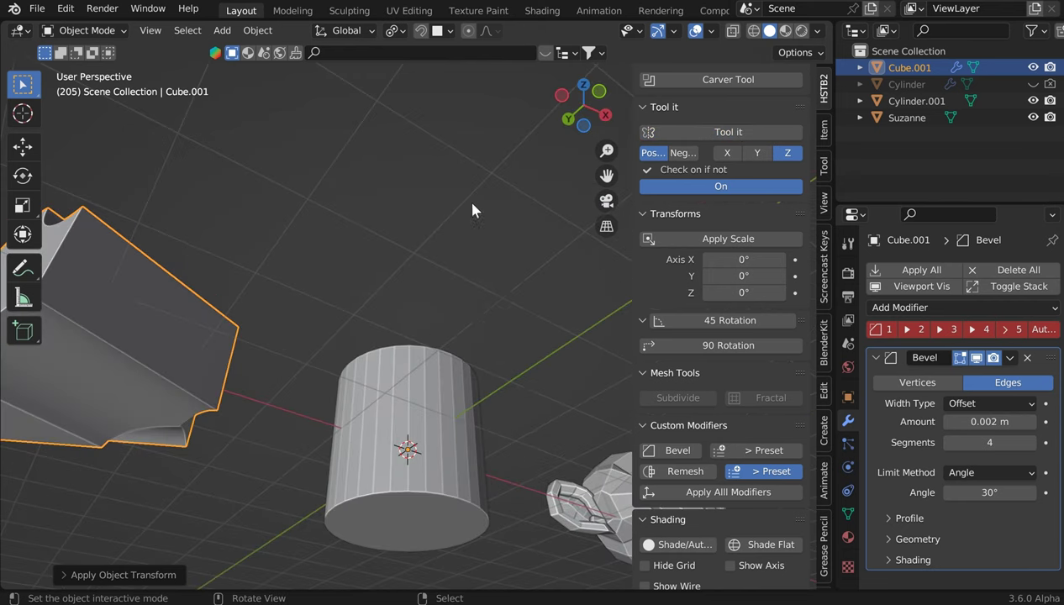
left_click(431, 432)
left_click(731, 133)
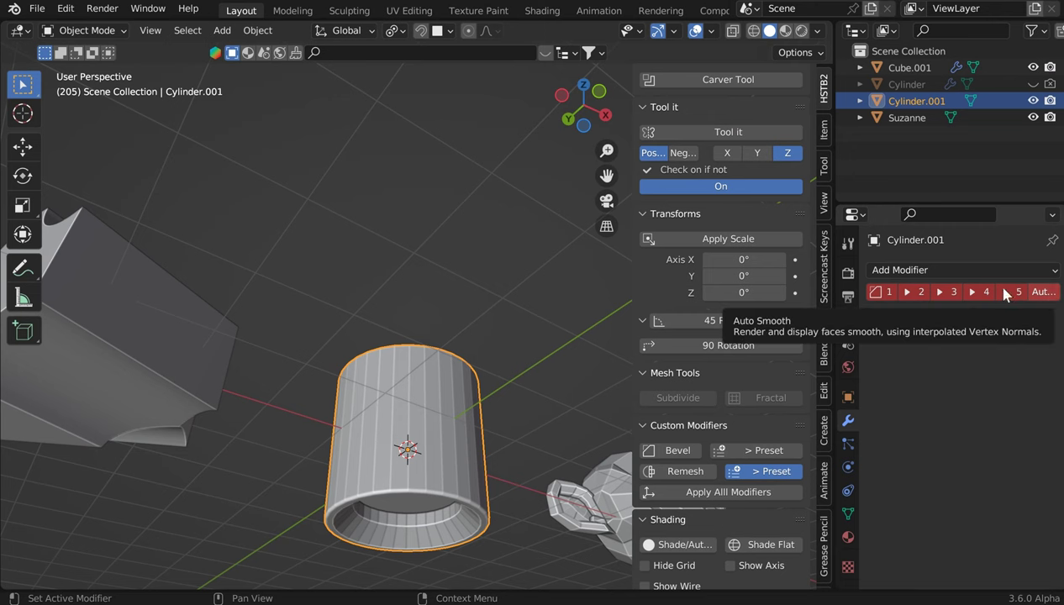
Widen the modifier properties area, turn on Auto Smooth for the cylinder and inspect its shading
left_click_drag(839, 296, 777, 298)
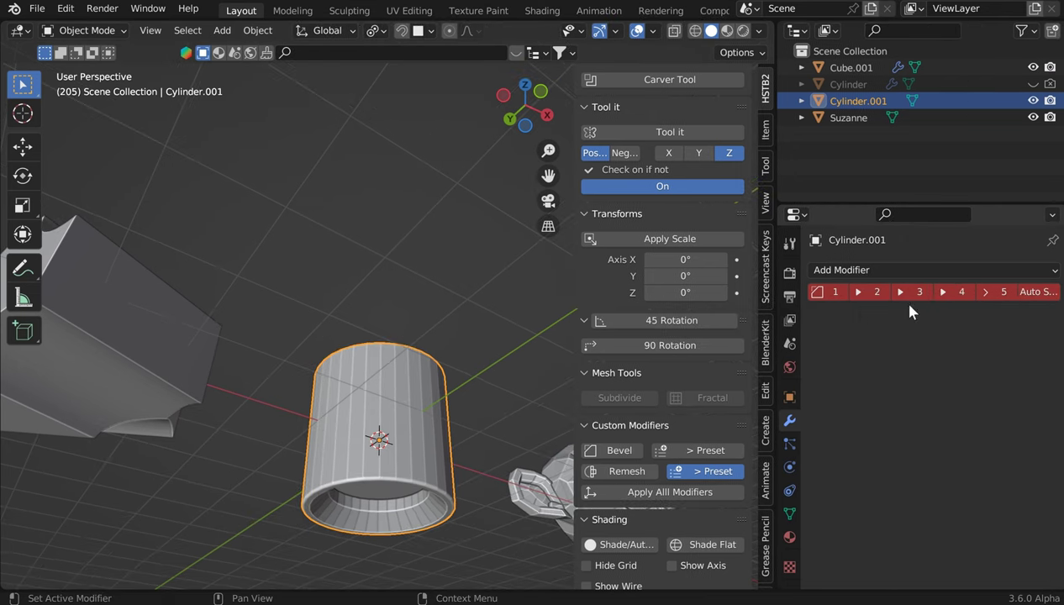
left_click(1046, 293)
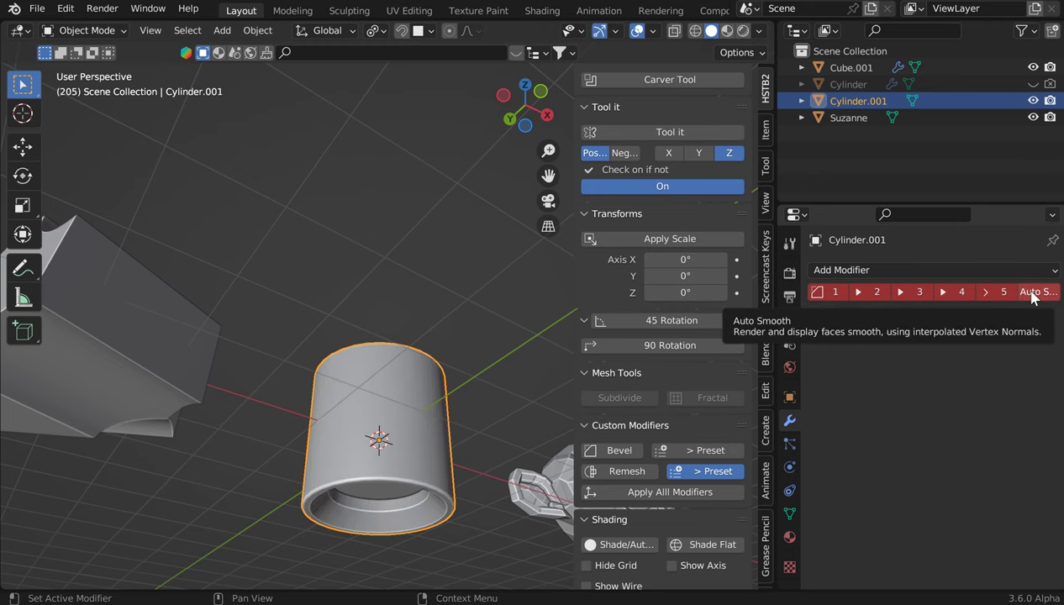
middle_click_drag(512, 336, 375, 441)
scroll(337, 370, "up", 3)
middle_click_drag(337, 370, 379, 357)
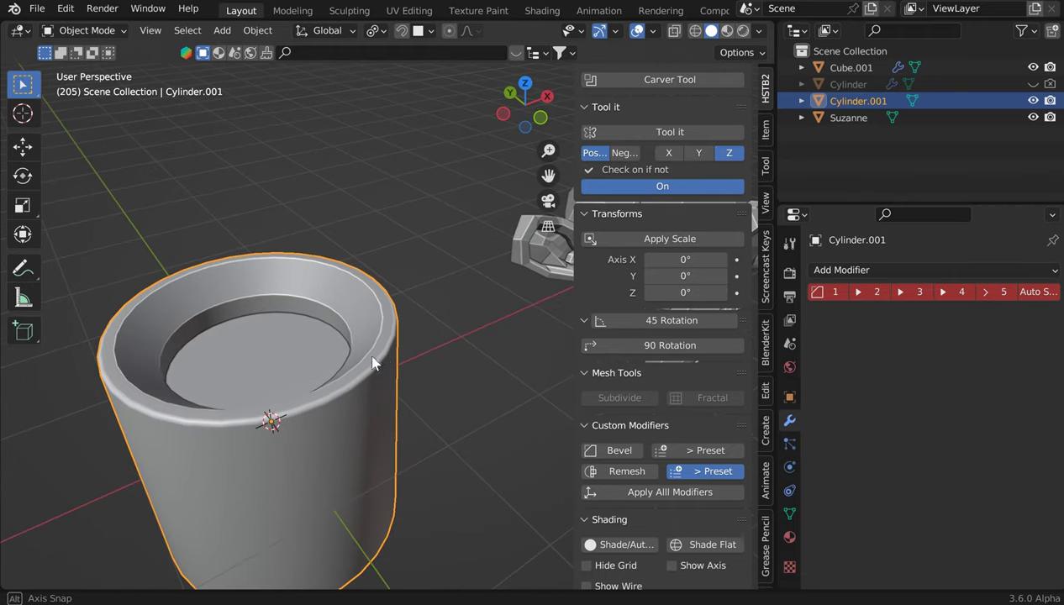
middle_click_drag(299, 427, 403, 246, "shift")
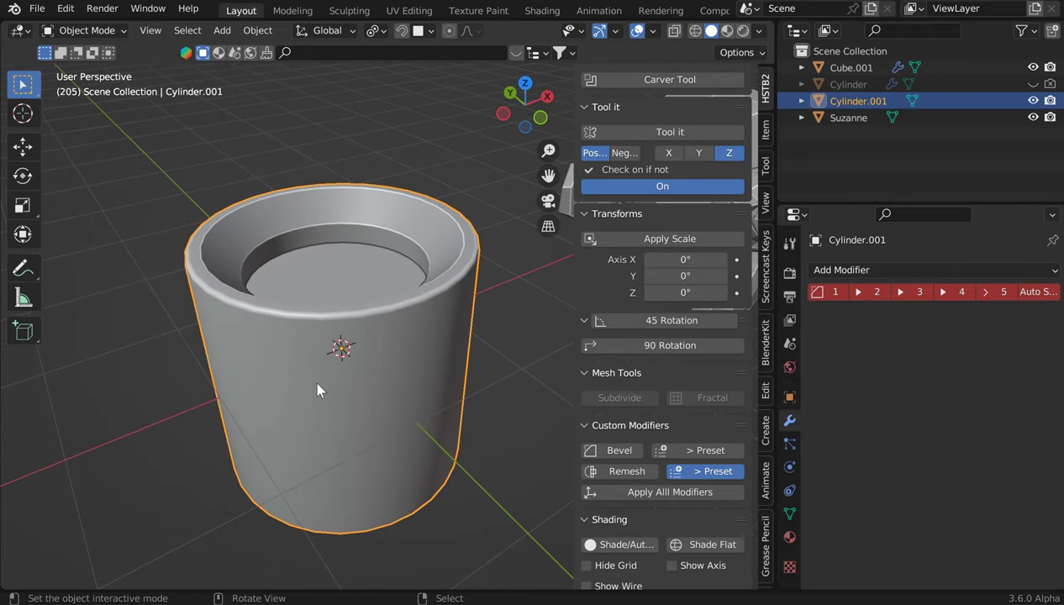
In Edit Mode, select the upper ring of side faces on the cylinder and inset them individually by about 0.073 m
key("Tab")
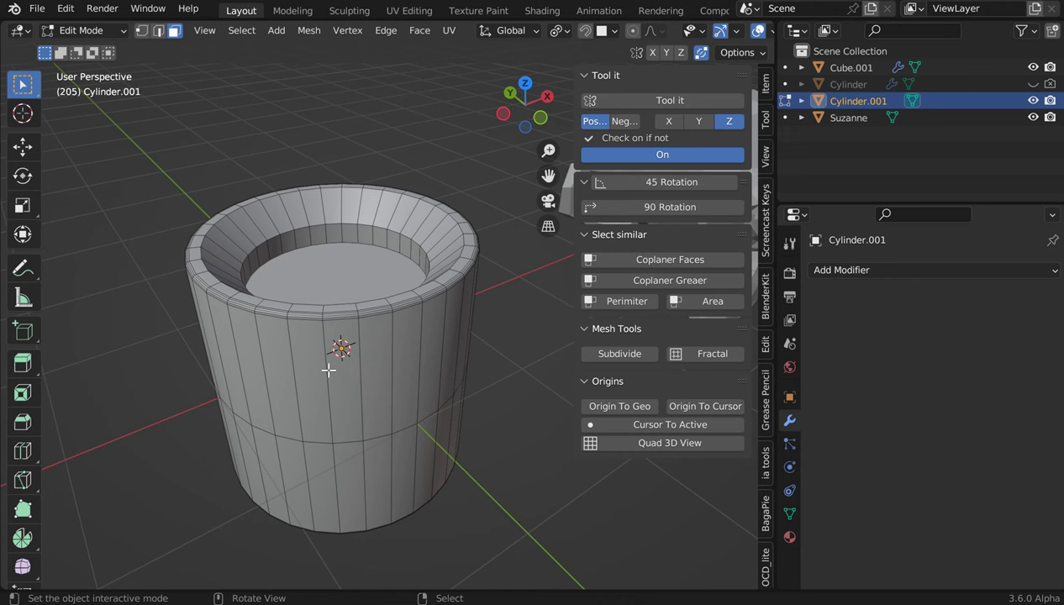
left_click(328, 370, "alt")
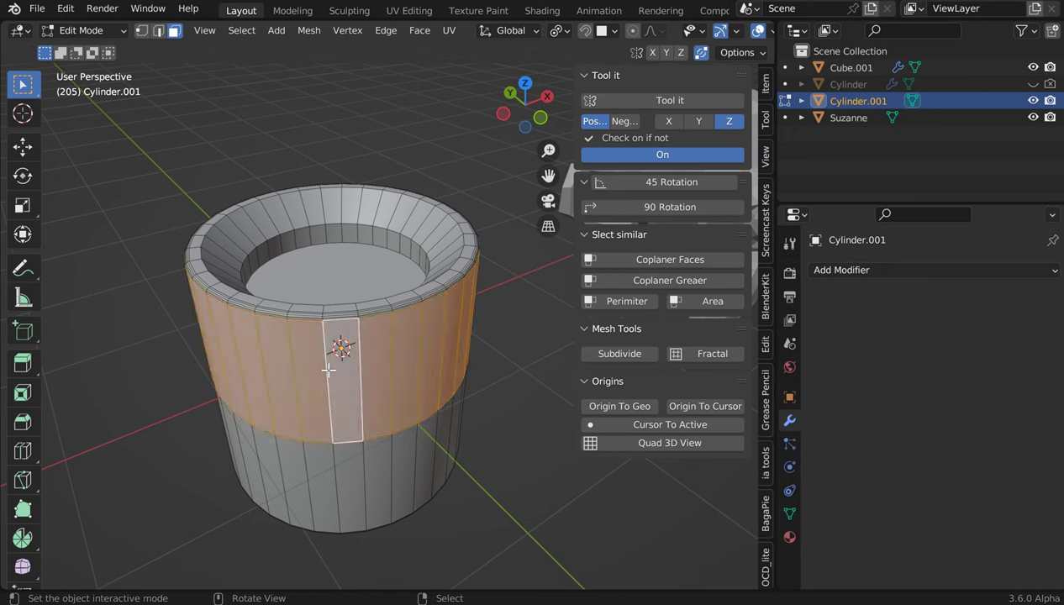
key("i")
key("i")
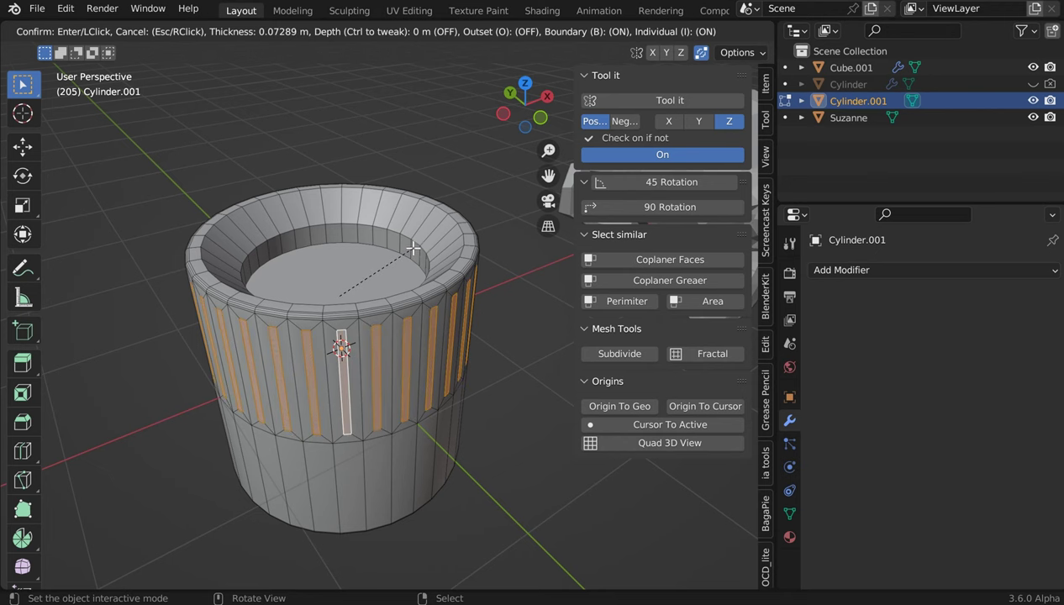
left_click(413, 247)
Extrude the inset faces inward with Extrude Faces Along Normals to form slots, and inspect them in Object Mode
right_click(414, 250)
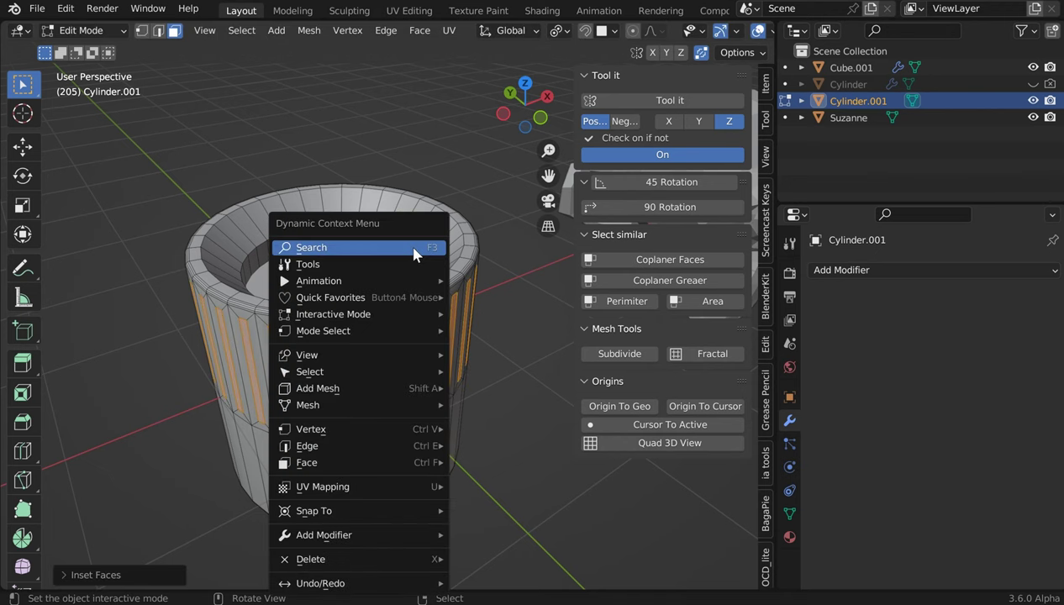
left_click(416, 249)
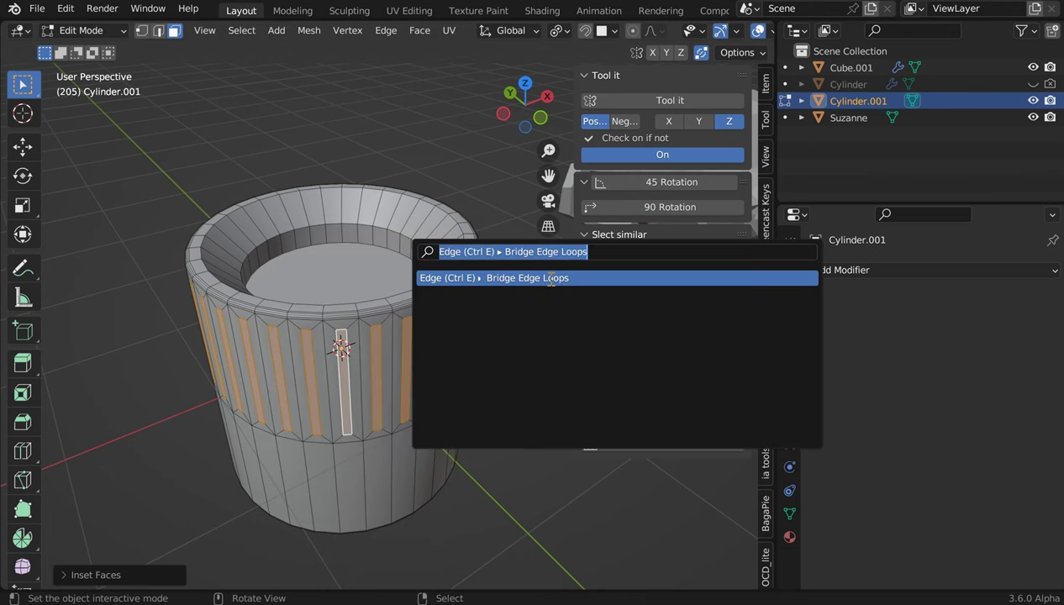
type("extrude")
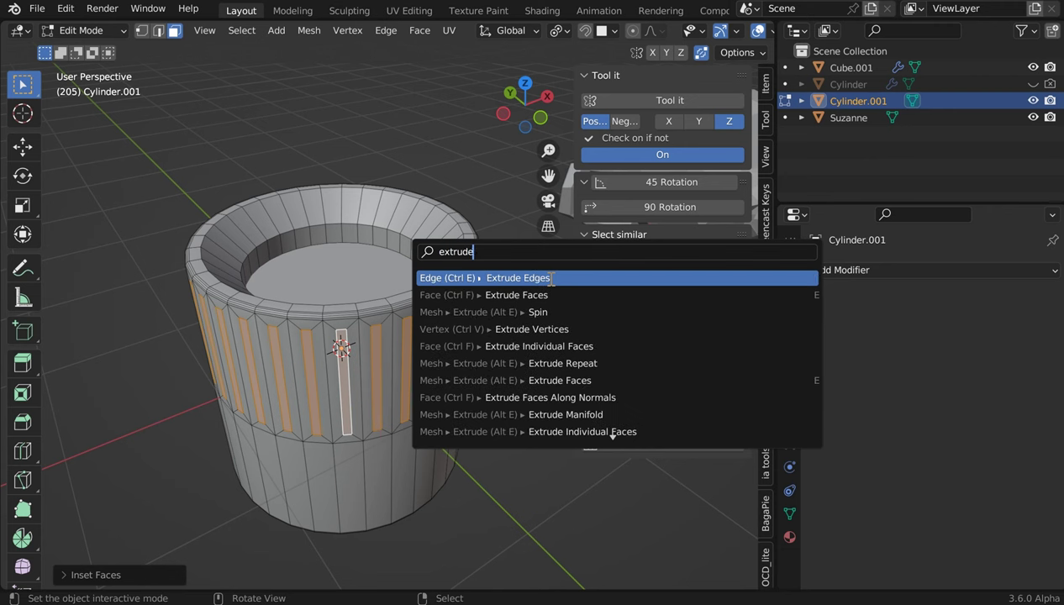
type(" f")
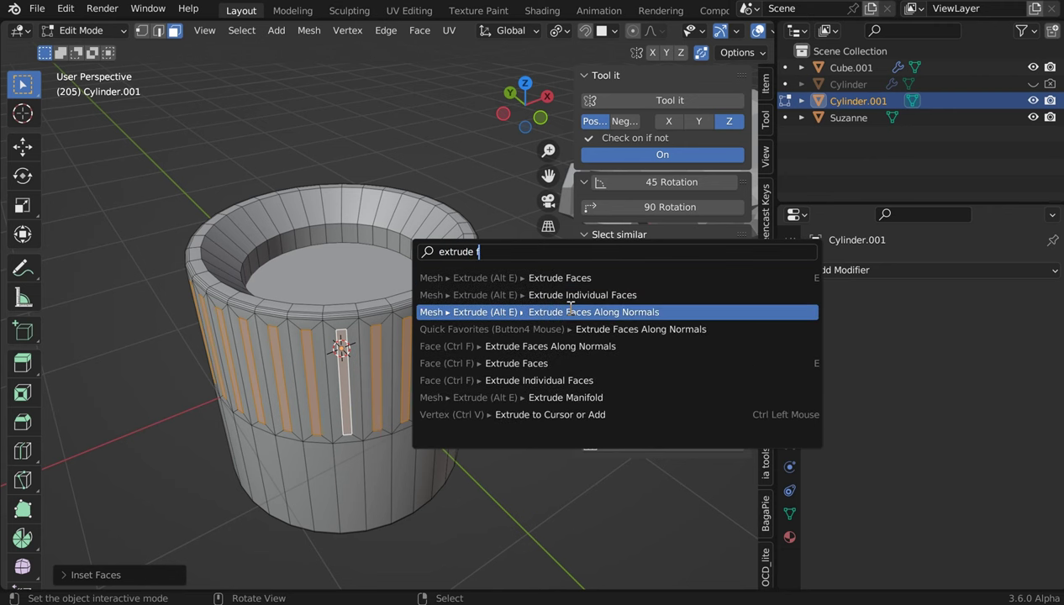
left_click(550, 312)
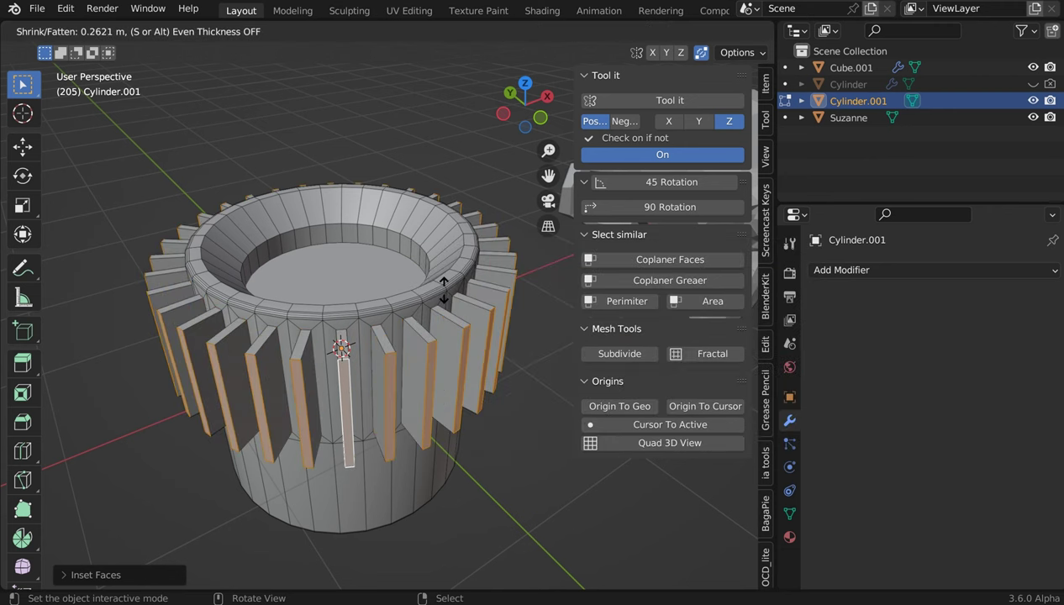
left_click(487, 312)
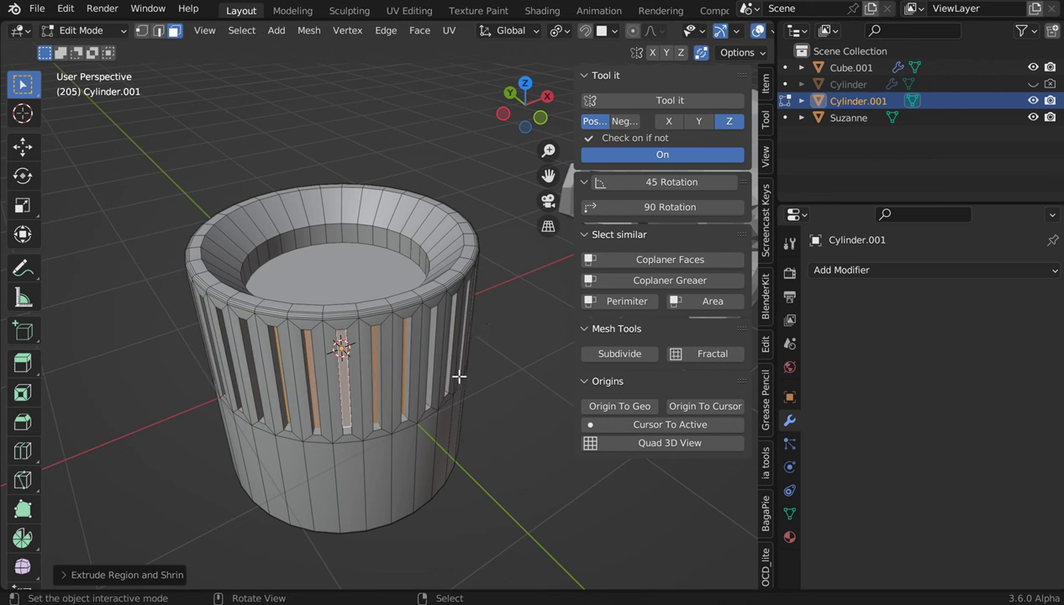
key("Tab")
middle_click_drag(492, 335, 490, 296)
middle_click_drag(433, 348, 395, 308)
scroll(400, 302, "up", 2)
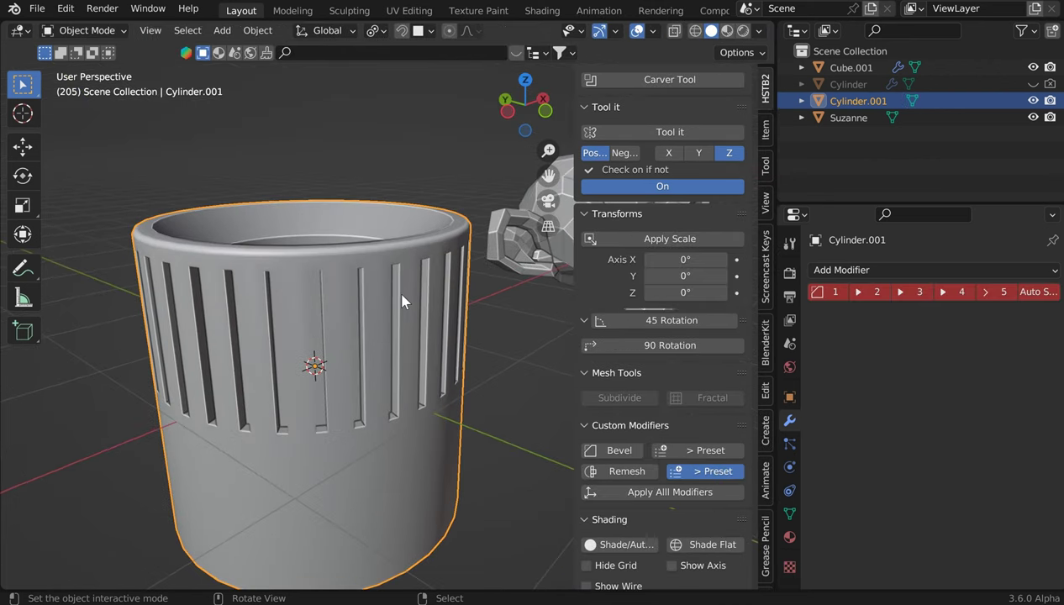
scroll(402, 301, "up", 2)
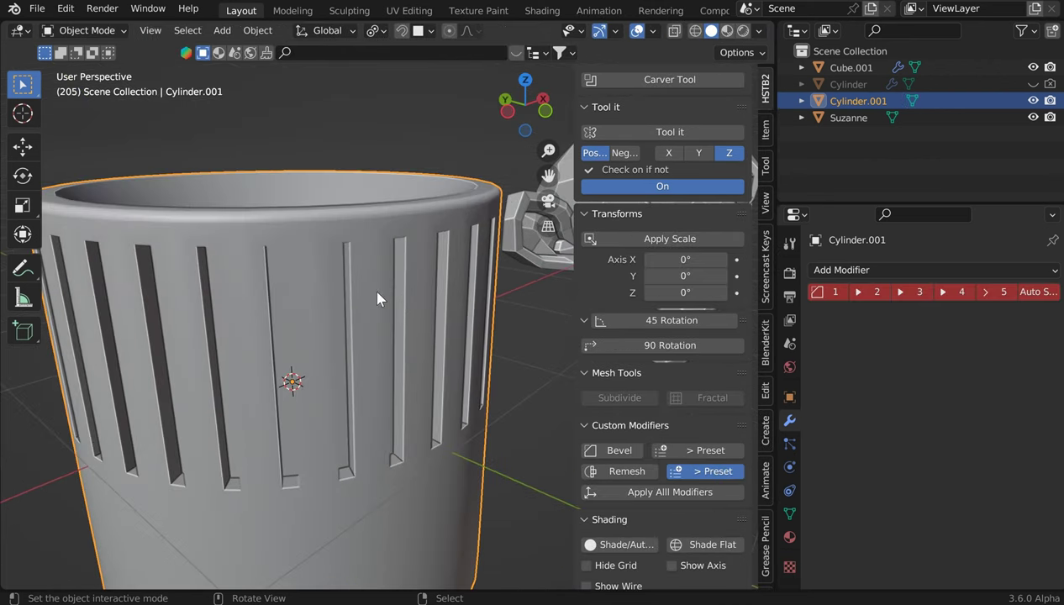
Add a Bevel modifier to the slotted cylinder and look over the slot edges
left_click(619, 452)
middle_click_drag(376, 299, 425, 287)
middle_click_drag(370, 324, 419, 202)
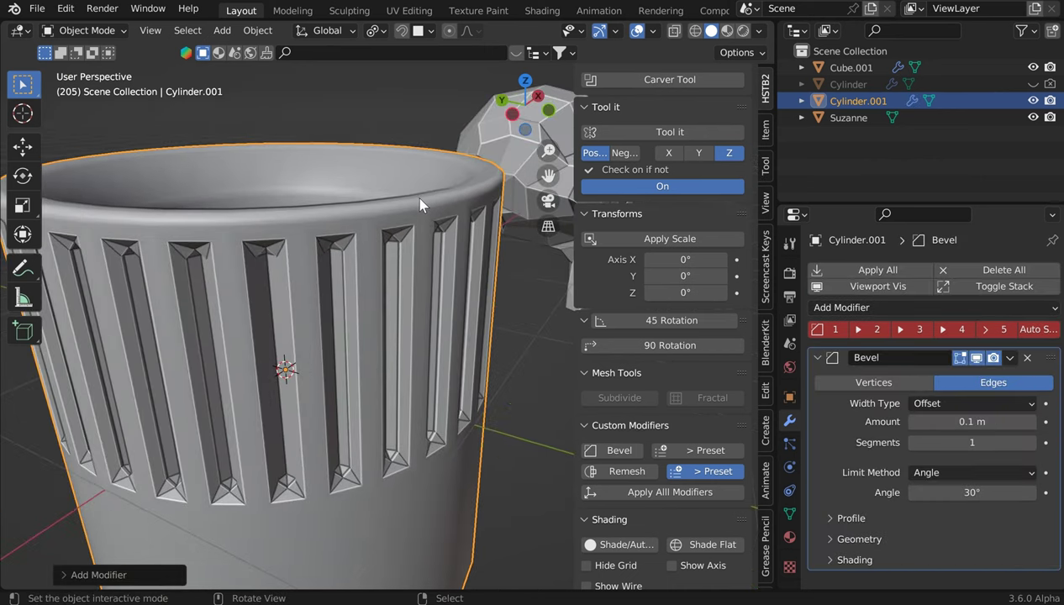
Try the Bevel Majic presets on the cylinder up to 0.1 m with 10 segments, and settle on 0.01 m with 8 segments
left_click(835, 330)
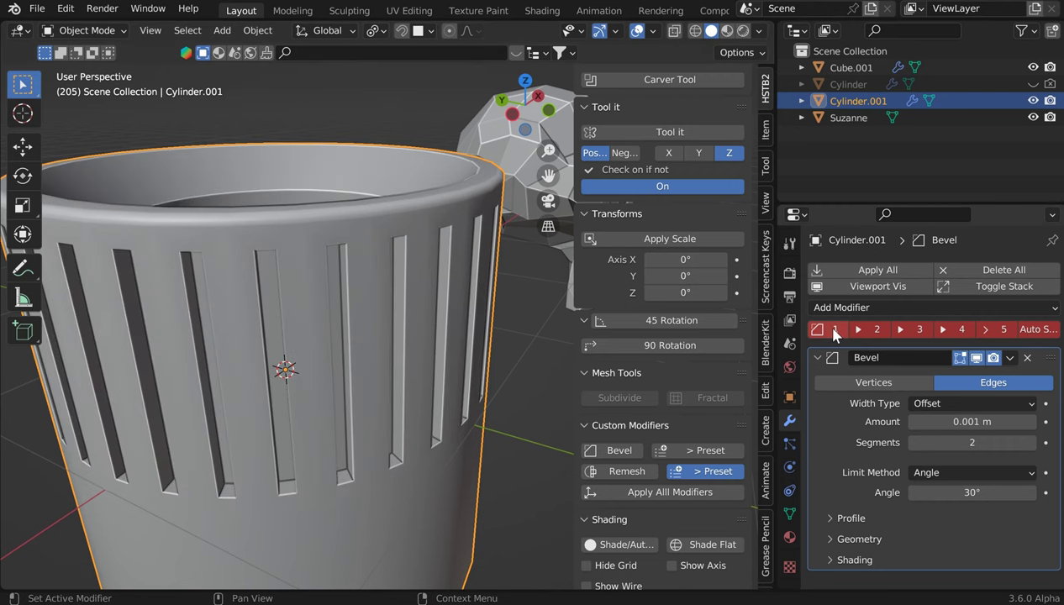
left_click(901, 330)
left_click(943, 331)
left_click(987, 331)
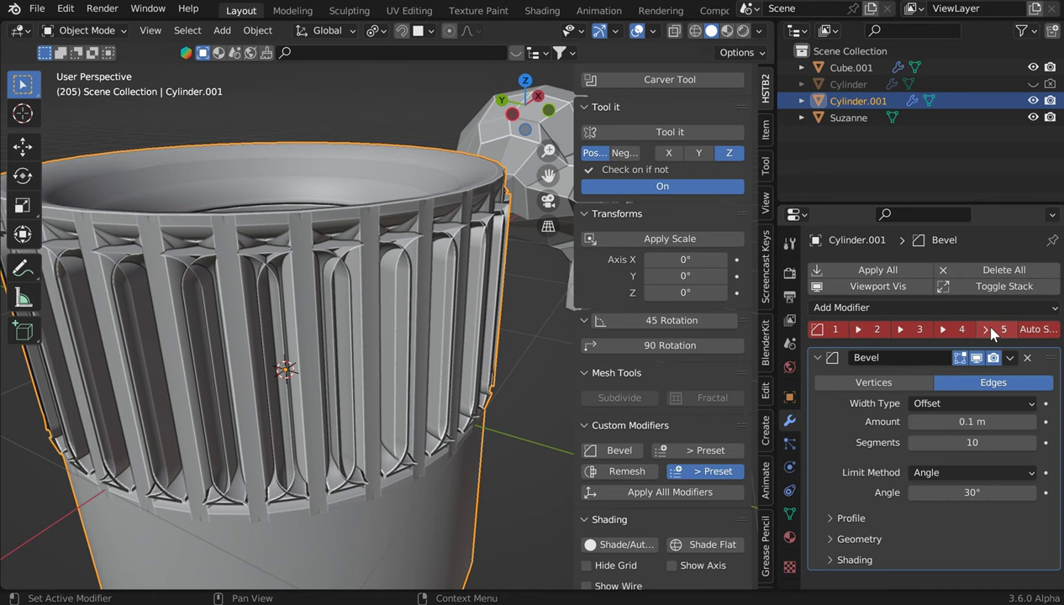
left_click(963, 332)
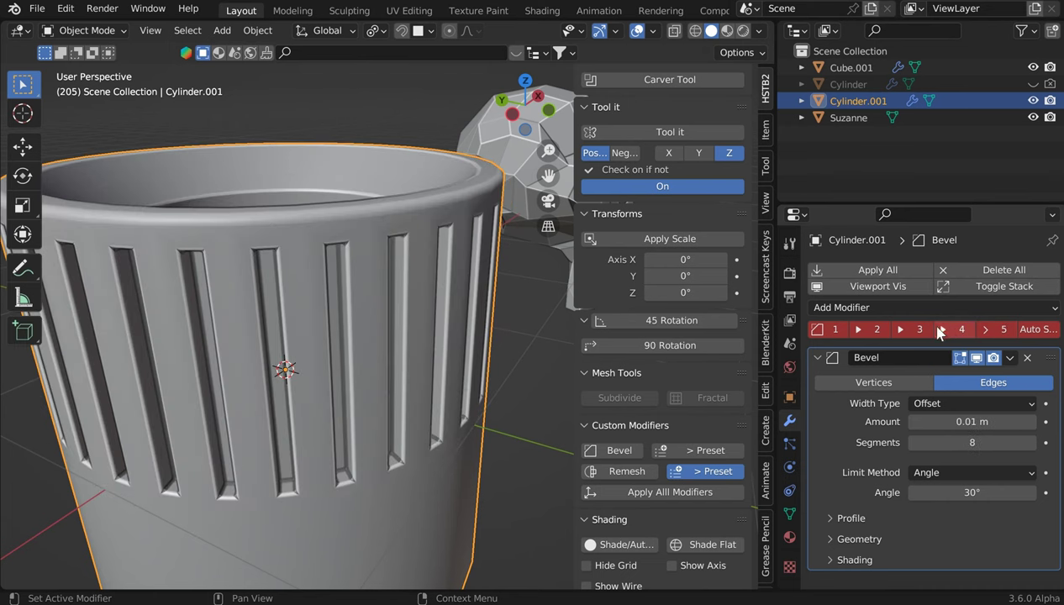
Inspect the slots' upper corners and set the Bevel modifier's outer miter to Arc
middle_click_drag(388, 251, 347, 208)
scroll(372, 251, "up", 3)
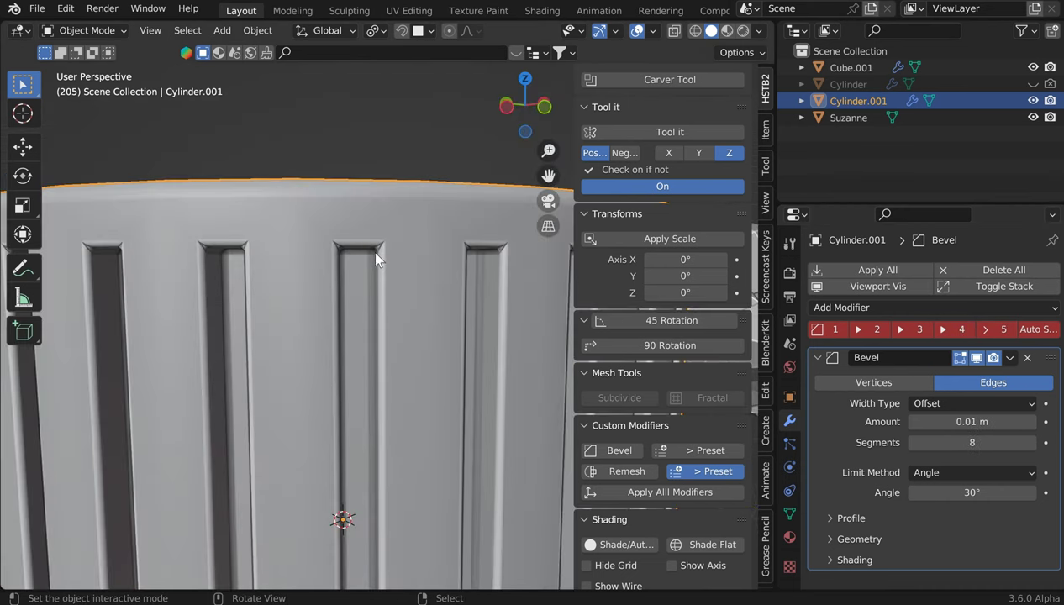
scroll(375, 254, "up", 3)
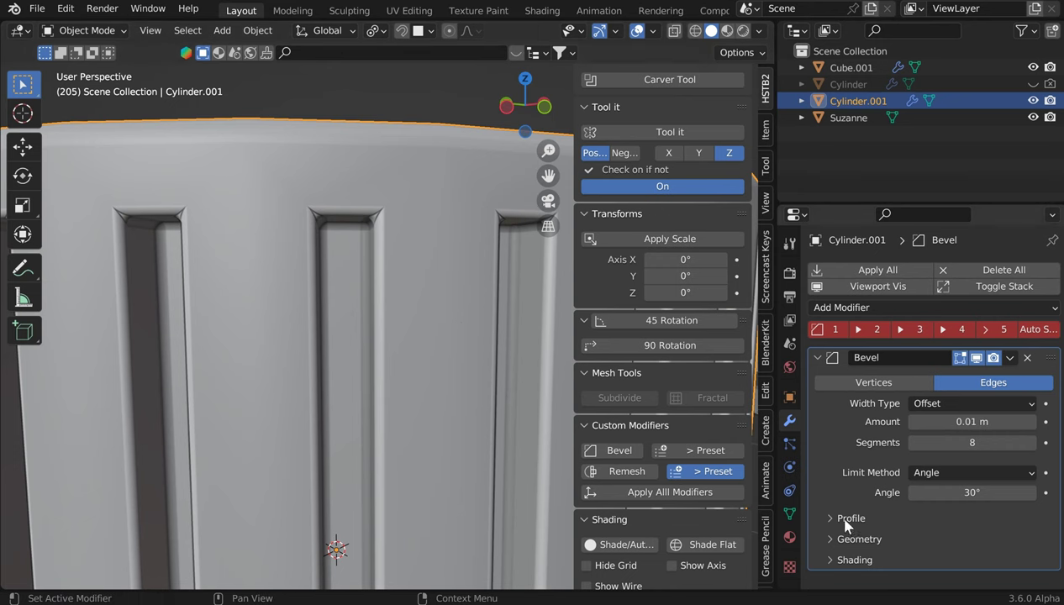
left_click(853, 539)
scroll(874, 462, "down", 2)
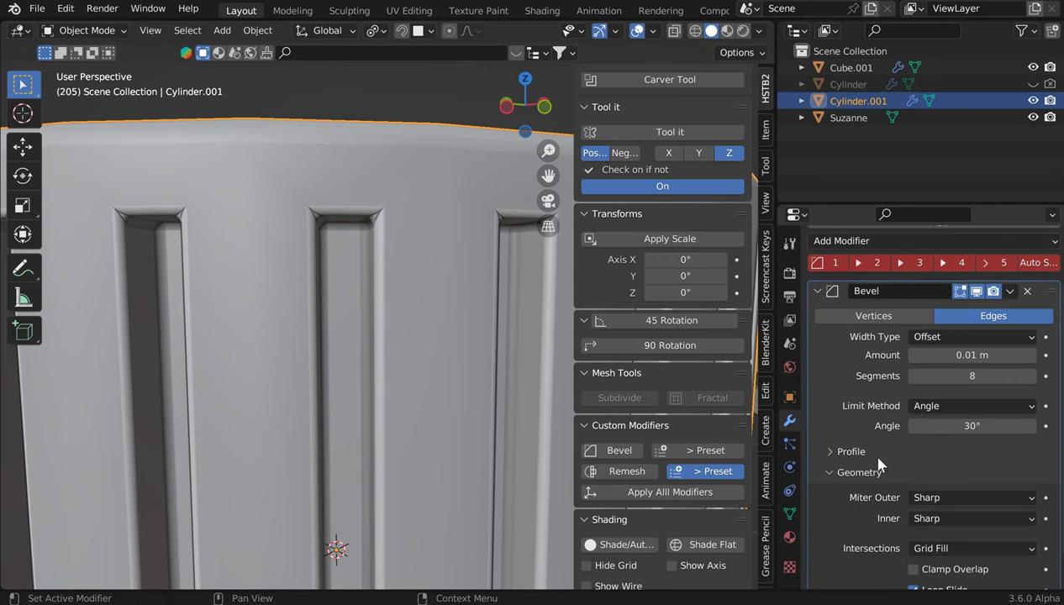
left_click(935, 499)
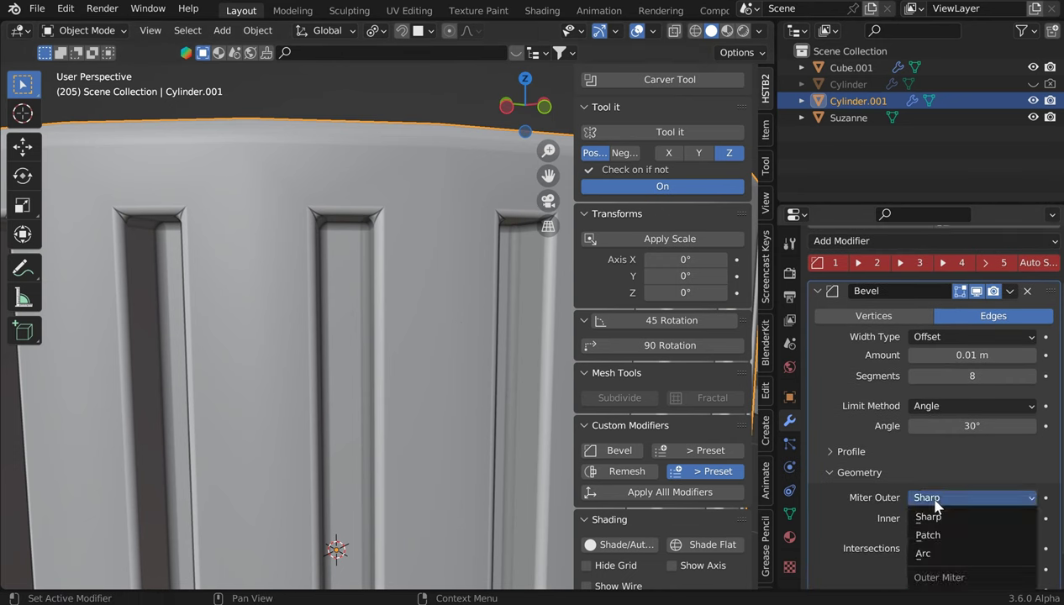
left_click(943, 555)
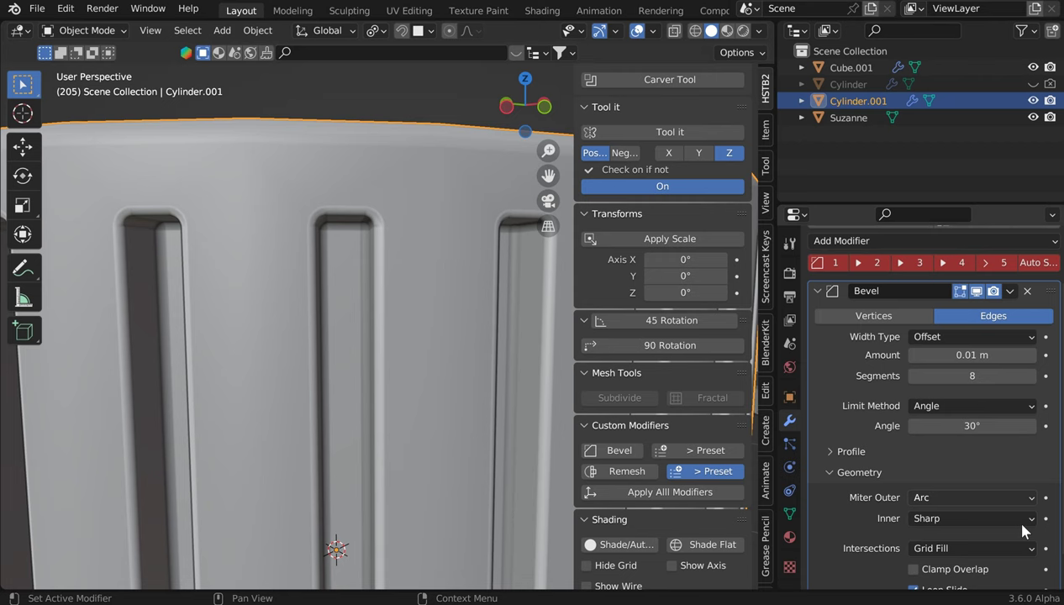
Try the Sharp outer miter on the cylinder's slot corners, return it to Arc and look over the whole cylinder
left_click(974, 500)
left_click(929, 516)
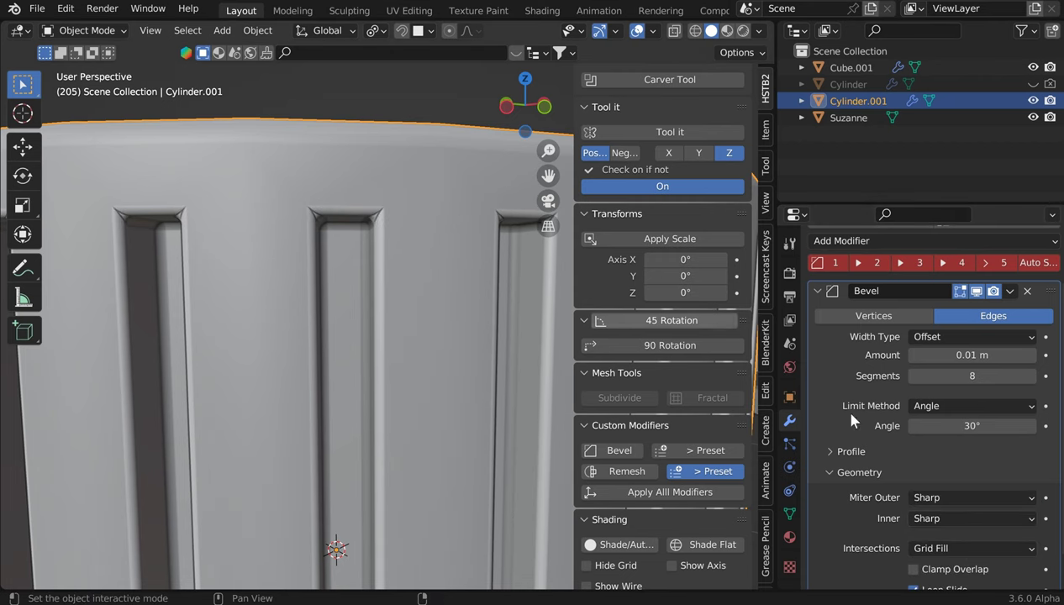
left_click(931, 500)
left_click(924, 553)
middle_click_drag(384, 179, 371, 222)
middle_click_drag(398, 323, 412, 354, "shift")
scroll(363, 266, "down", 6)
middle_click_drag(363, 266, 314, 266)
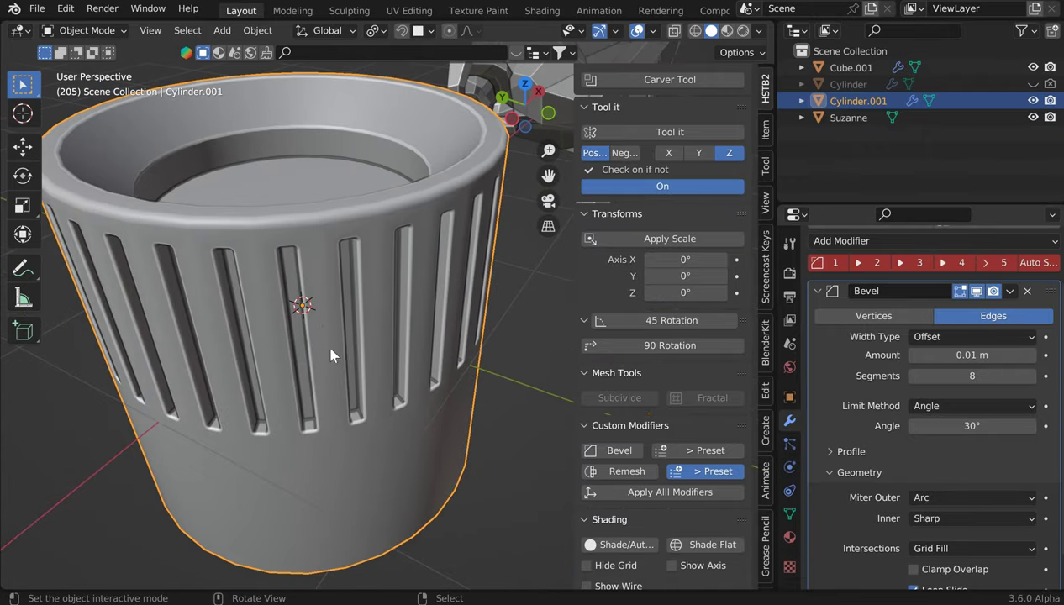
Mirror the slots onto the cylinder's lower half with Tool it, along Z in the positive direction, and look over the cylinder
middle_click_drag(331, 356, 340, 295)
middle_click_drag(353, 370, 348, 295)
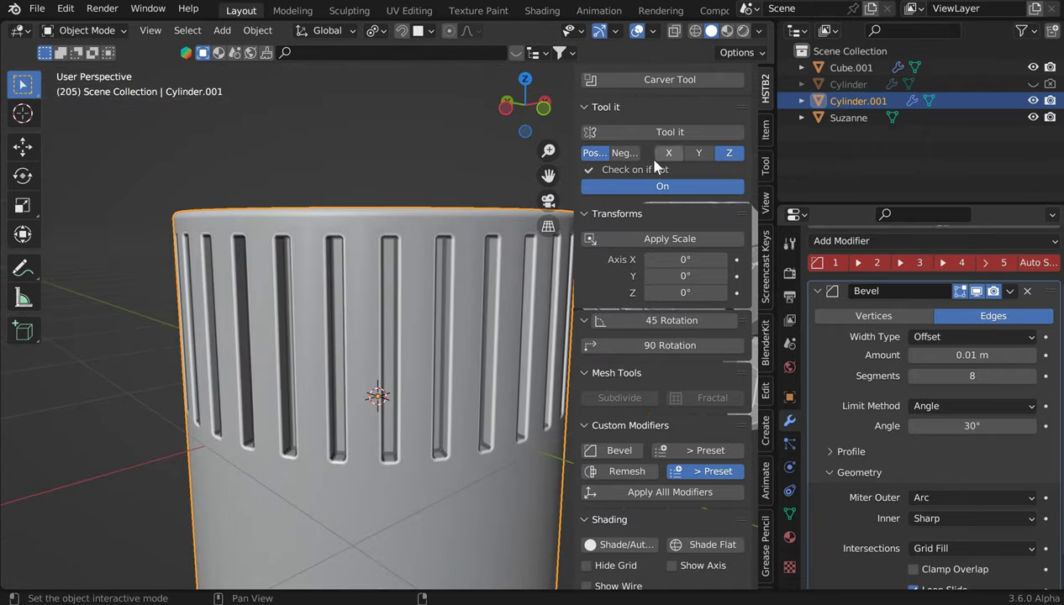
scroll(378, 353, "down", 1)
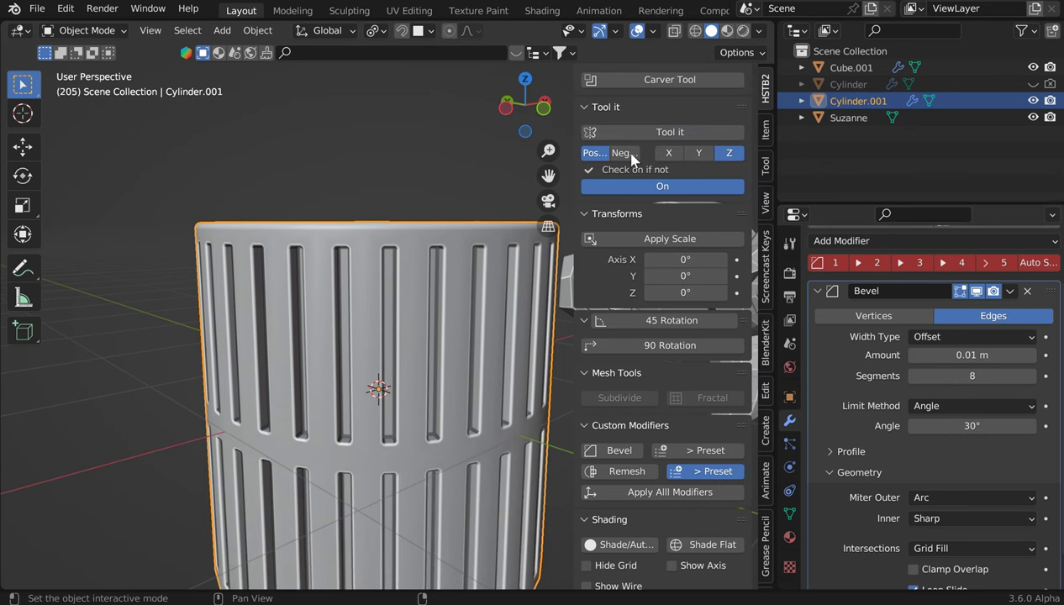
middle_click_drag(458, 302, 312, 80)
scroll(432, 228, "down", 8)
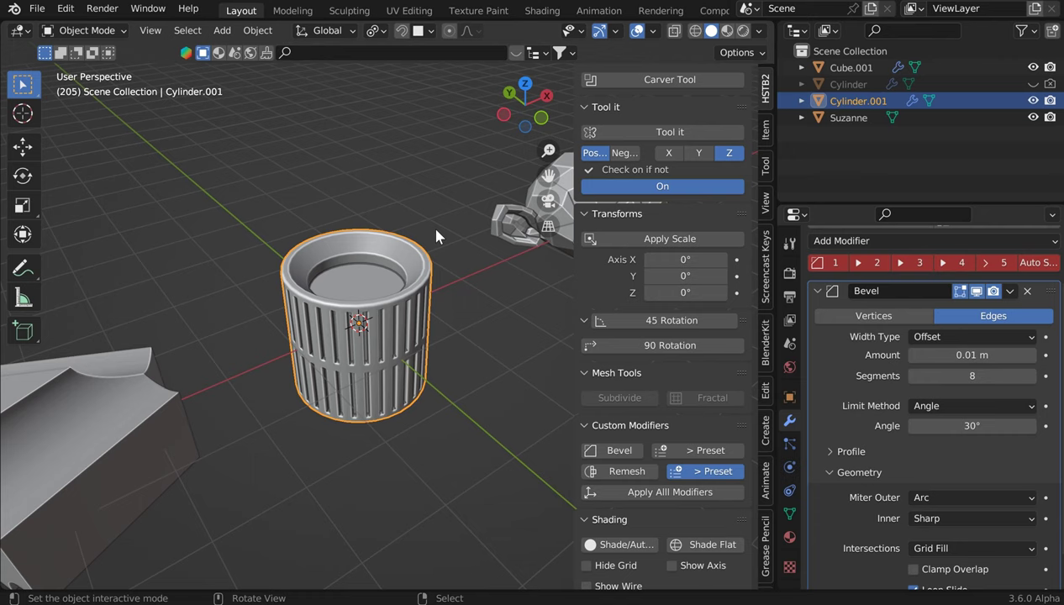
Select the Suzanne head and add the HSTB2 Bevel modifier to it
middle_click_drag(428, 224, 255, 265)
scroll(446, 216, "up", 3)
scroll(452, 221, "up", 3)
middle_click_drag(452, 220, 411, 247, "shift")
scroll(412, 247, "up", 4)
middle_click_drag(383, 195, 431, 254, "shift")
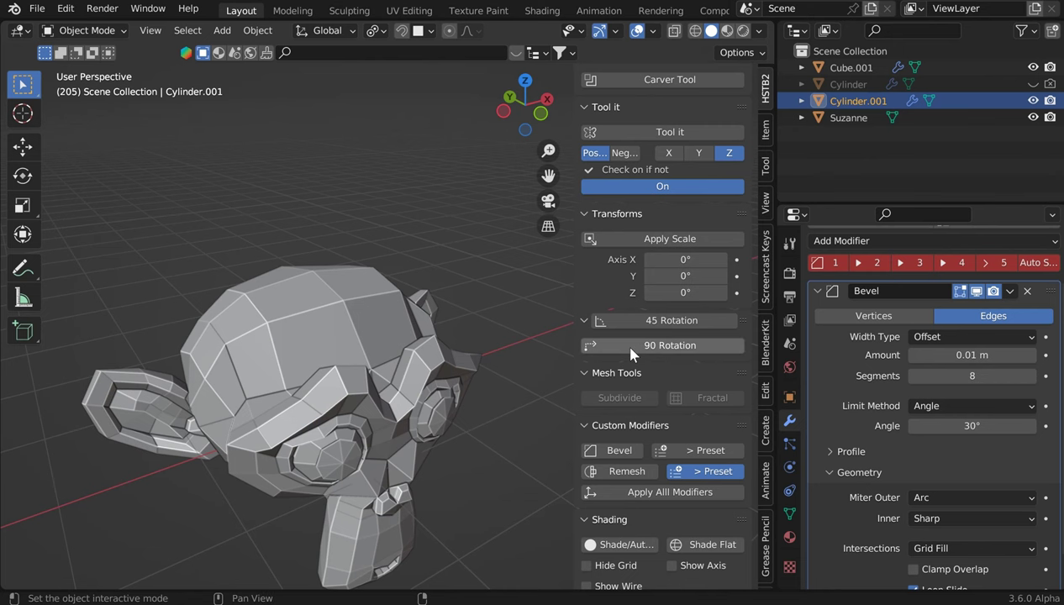
middle_click_drag(454, 298, 412, 173)
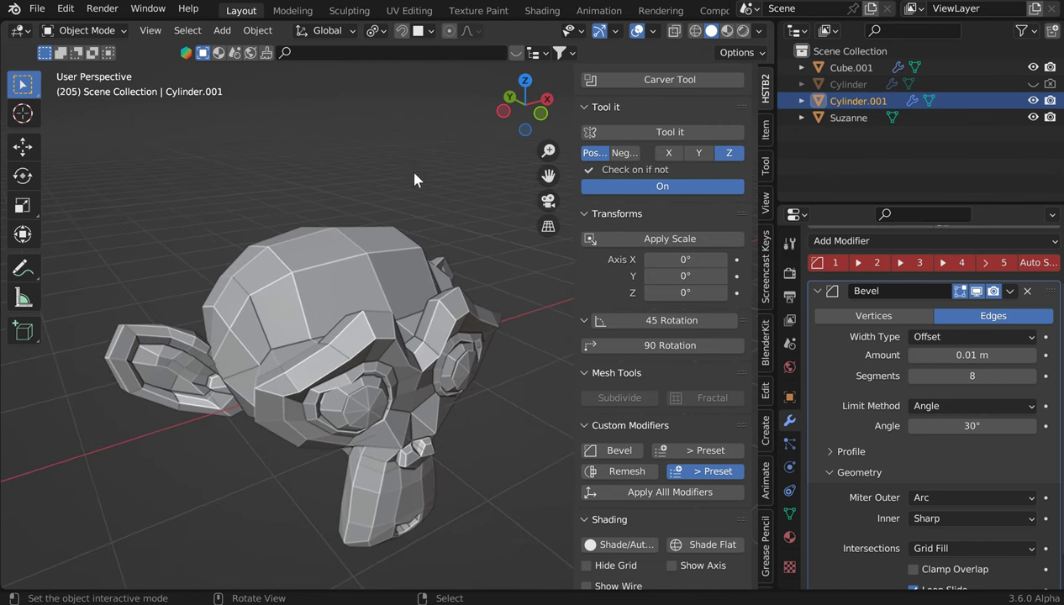
left_click(613, 451)
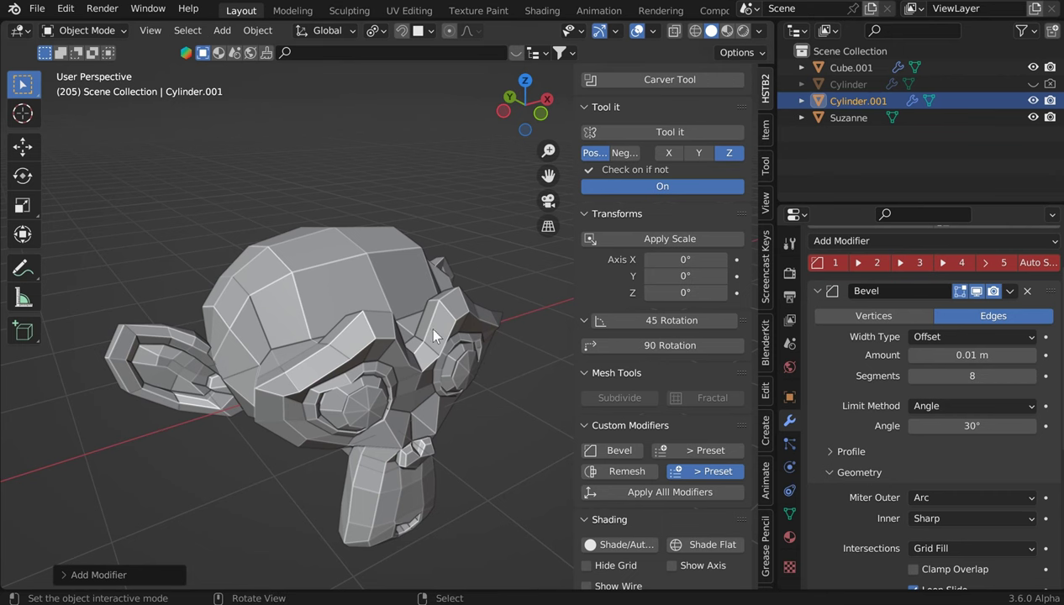
left_click(427, 326)
left_click(613, 451)
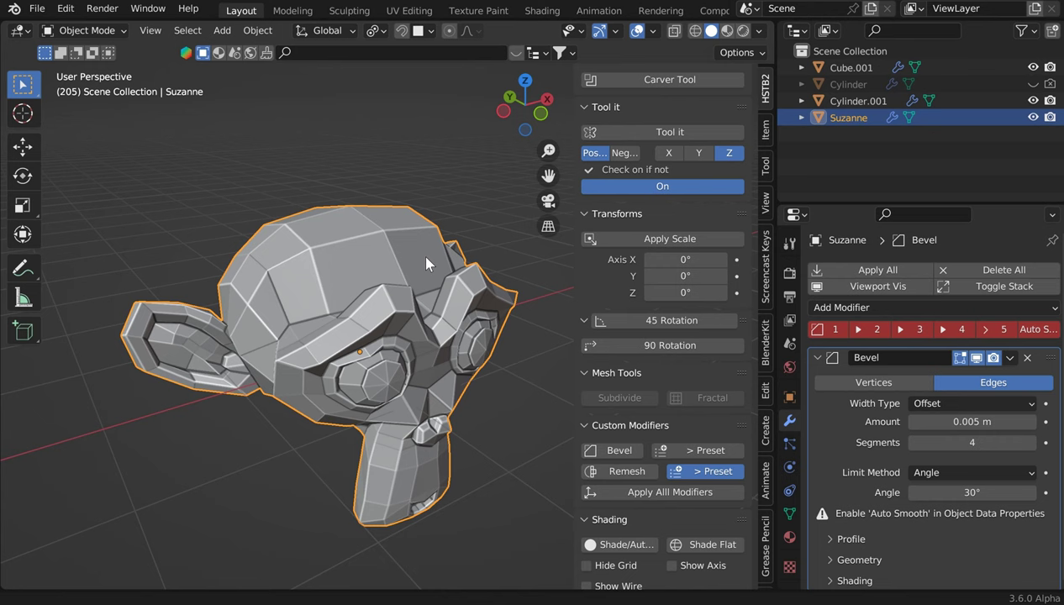
middle_click_drag(426, 265, 445, 219)
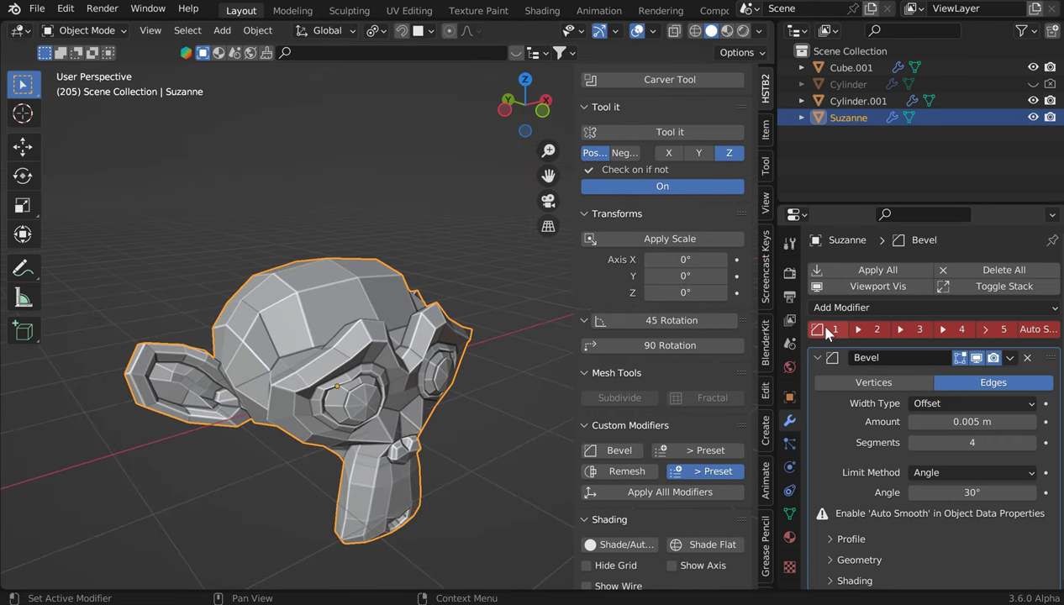
Turn on Auto Smooth for Suzanne and inspect the beveled edges around the brow and eye
left_click(1039, 330)
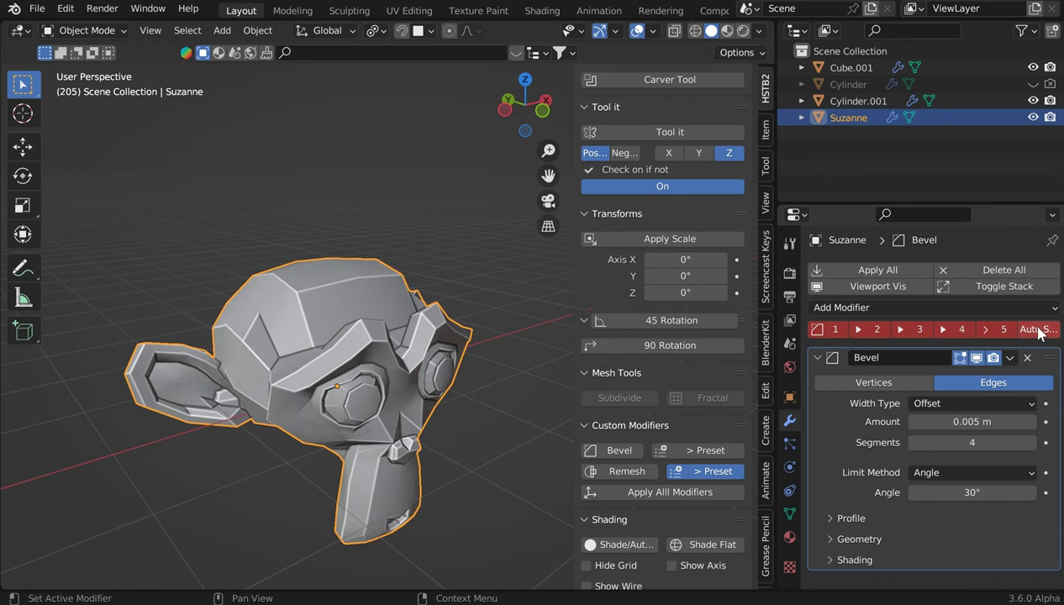
scroll(395, 296, "down", 2)
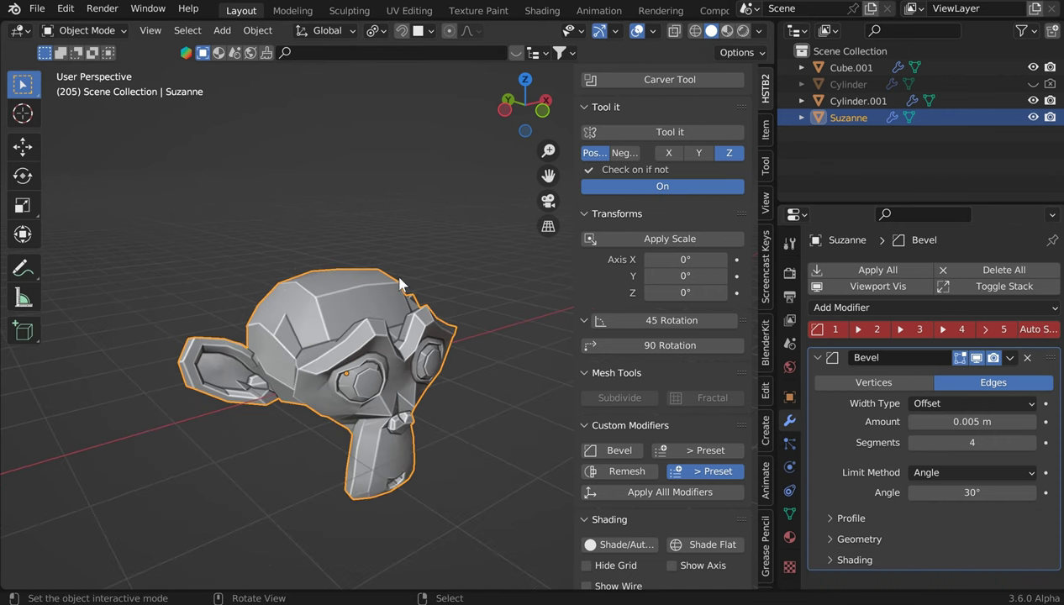
middle_click_drag(397, 285, 423, 362)
key("KP_7")
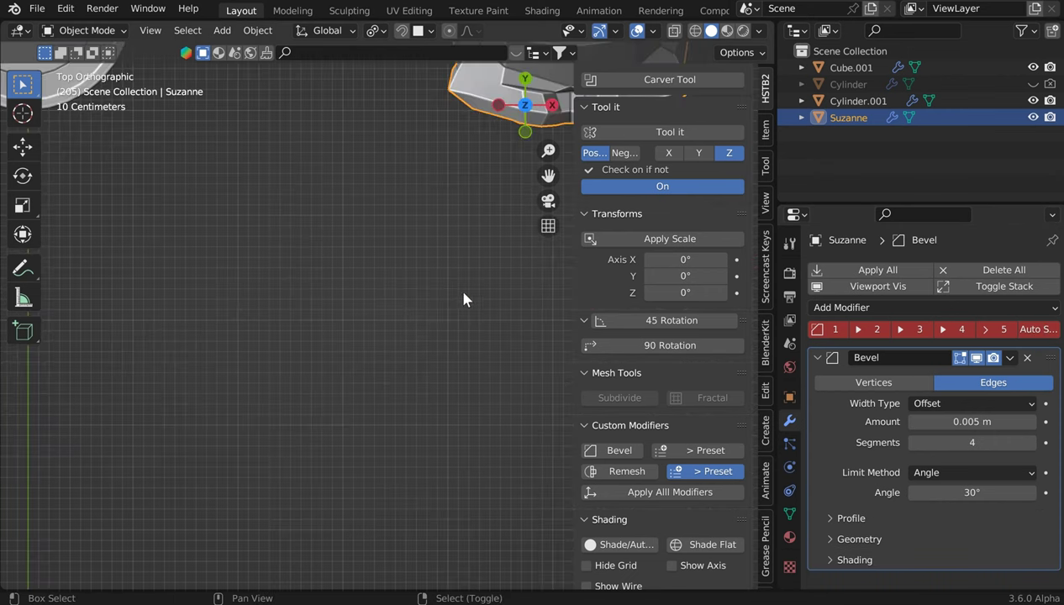
middle_click_drag(463, 292, 220, 552, "shift")
scroll(385, 252, "down", 4)
middle_click_drag(361, 360, 424, 164)
scroll(408, 420, "up", 5)
middle_click_drag(395, 422, 415, 314, "shift")
scroll(405, 249, "up", 4)
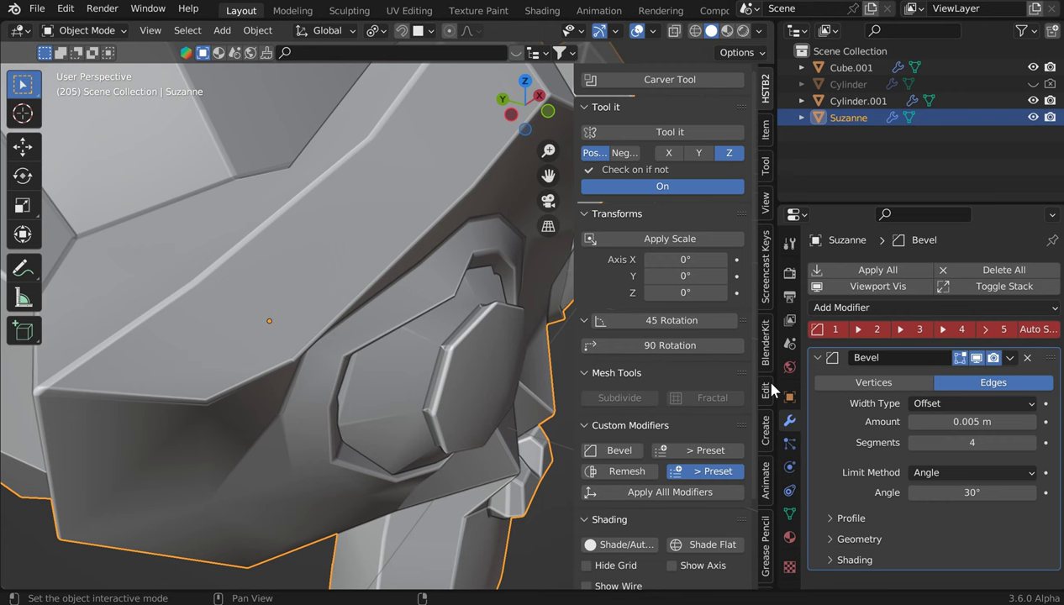
Apply the Bevel Majic preset of 0.001 m with 2 segments to Suzanne and expand the modifier's Geometry and Shading settings
left_click(835, 330)
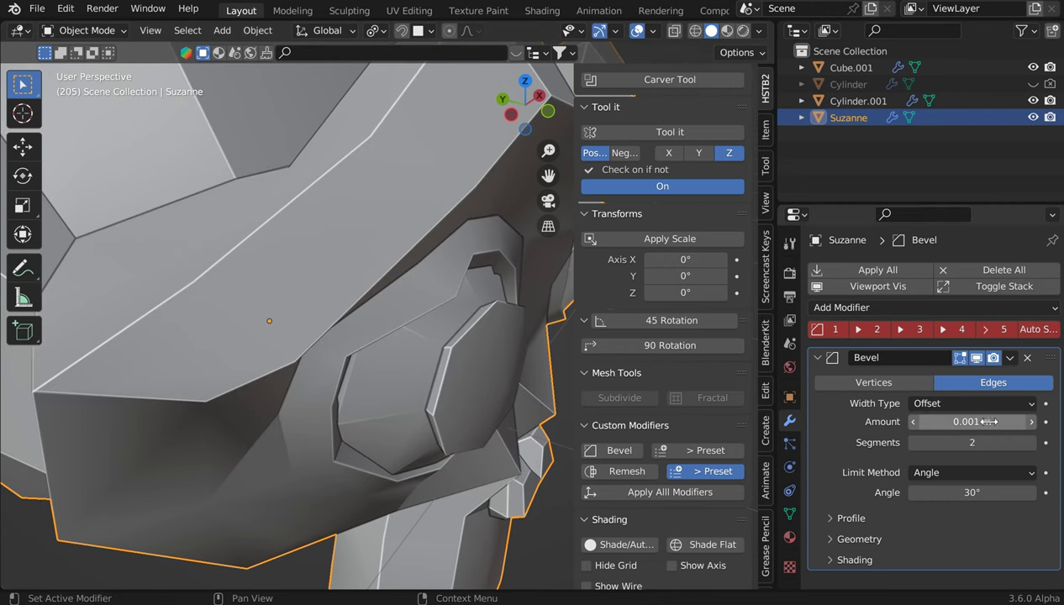
left_click(845, 539)
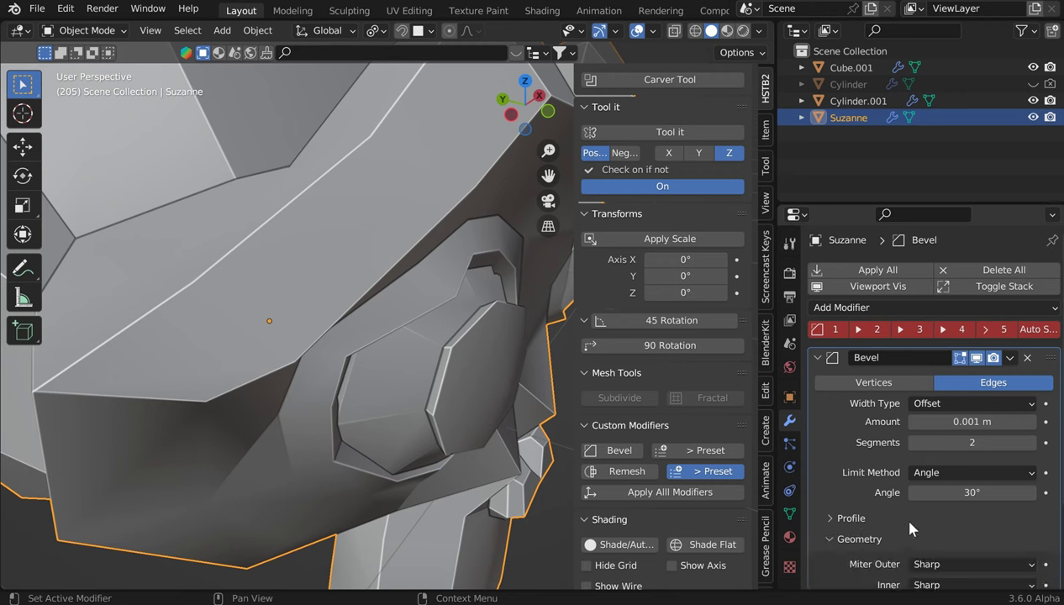
scroll(900, 513, "down", 3)
scroll(907, 513, "down", 1)
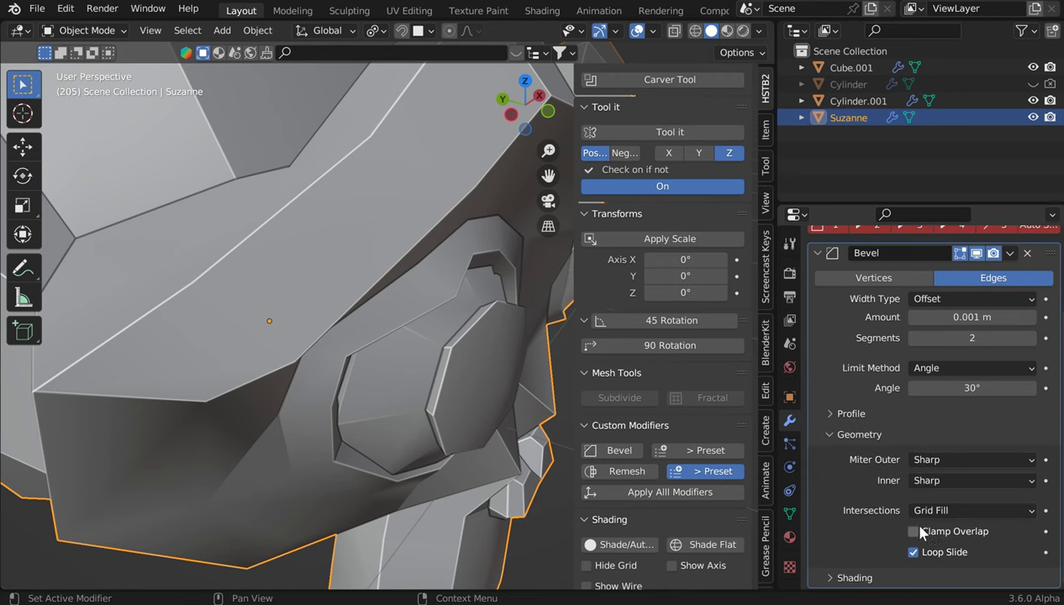
left_click(832, 577)
scroll(879, 517, "down", 3)
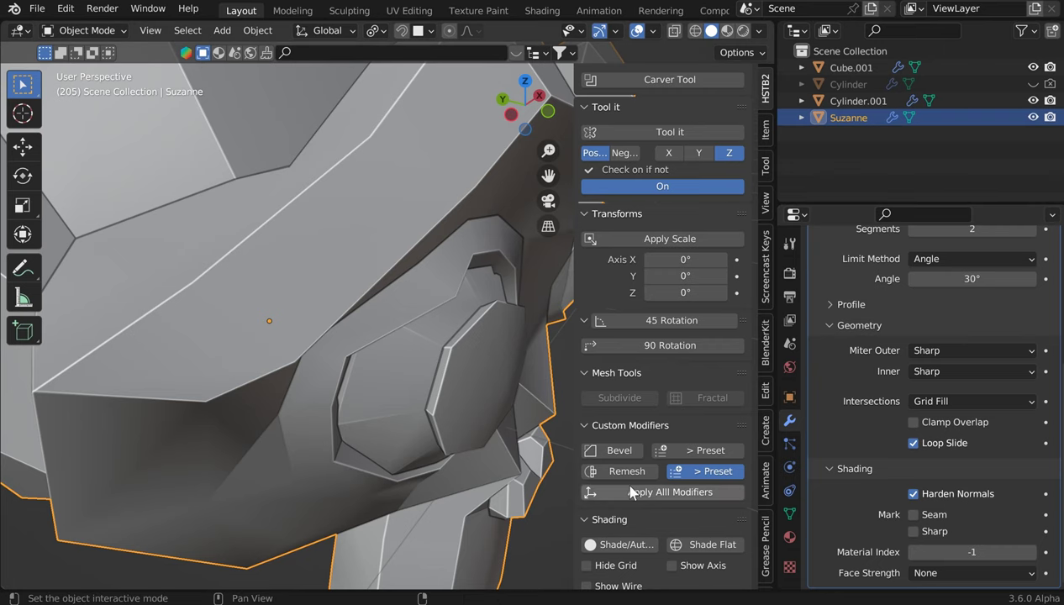
Shade Suzanne smooth with HSTB2's auto smooth shading and show the mesh's Normals settings
left_click(598, 545)
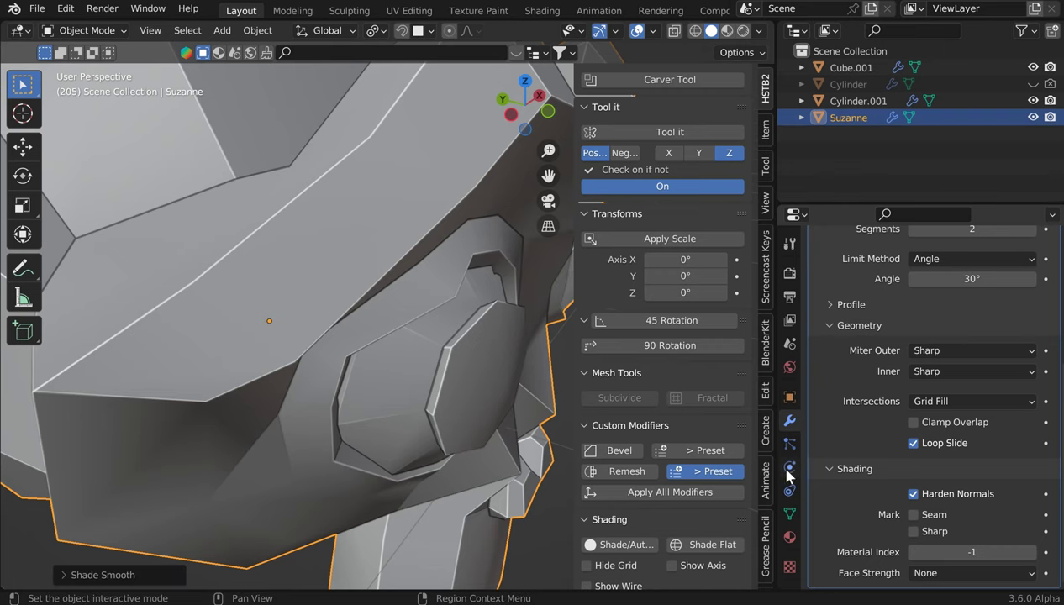
left_click(790, 515)
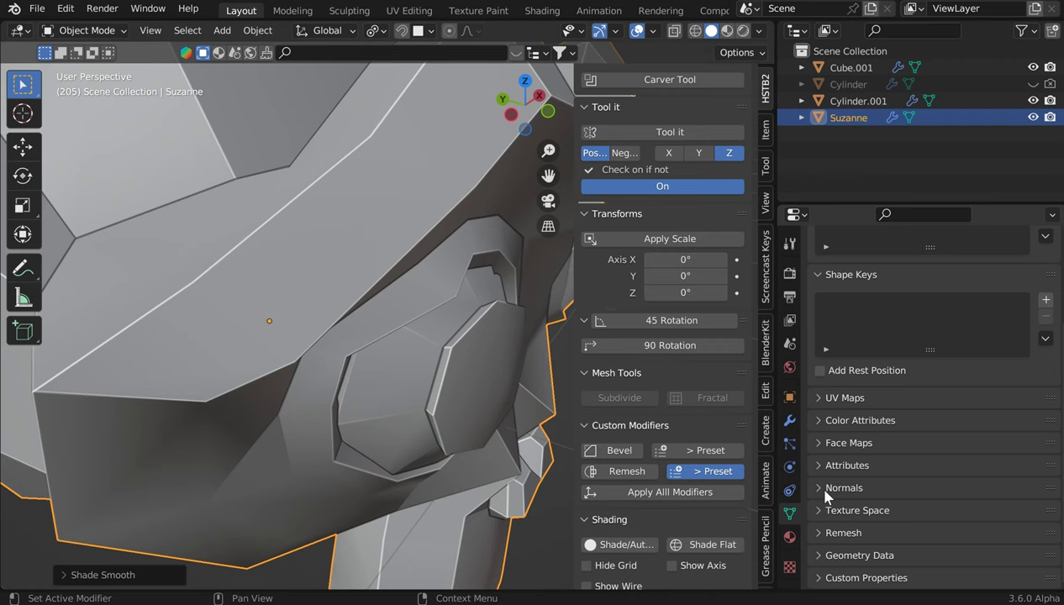
left_click(823, 489)
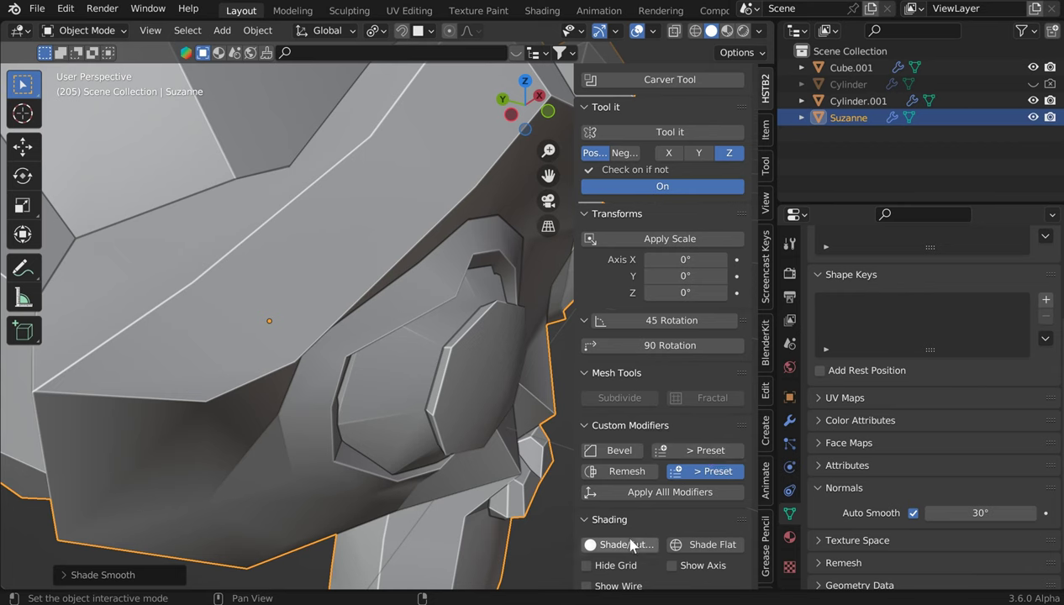
Set the Shade Smooth operation's Auto Smooth angle to 10° and inspect the faceting on Suzanne's head and brow
left_click(71, 575)
mouse_move(200, 570)
left_mouse_down()
mouse_move(253, 570)
mouse_move(168, 570)
mouse_move(204, 570)
left_mouse_up()
left_click(204, 570)
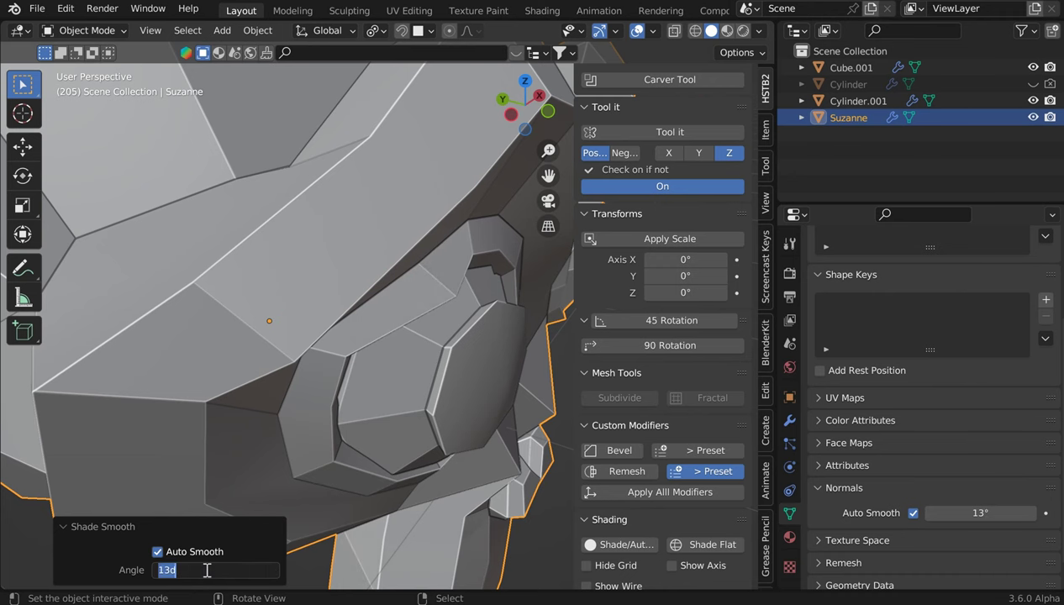
type("10")
key("Return")
scroll(334, 407, "down", 6)
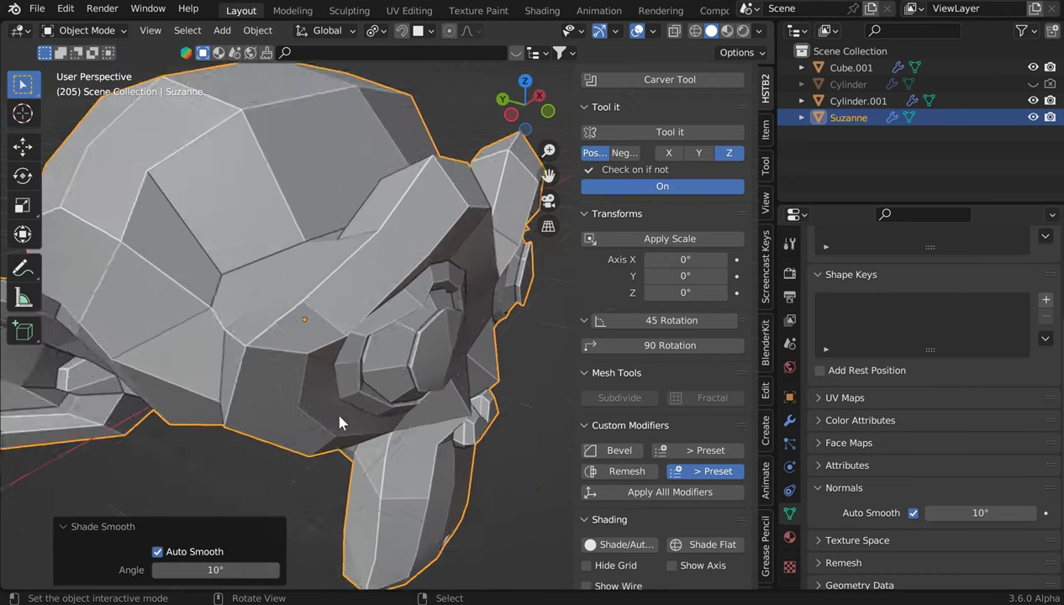
scroll(341, 354, "up", 7)
scroll(344, 364, "up", 2)
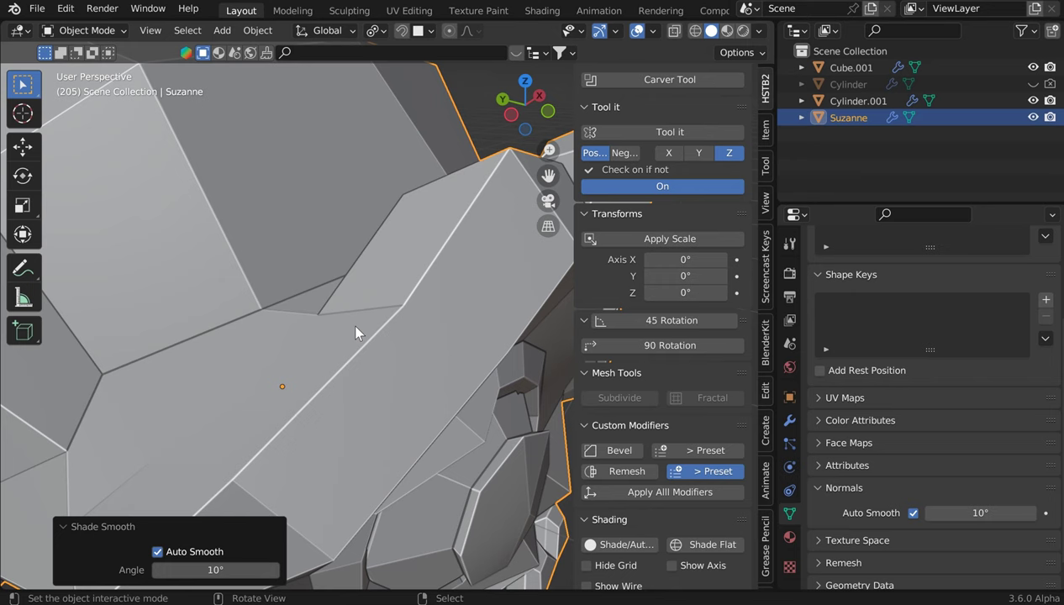
scroll(386, 309, "down", 3)
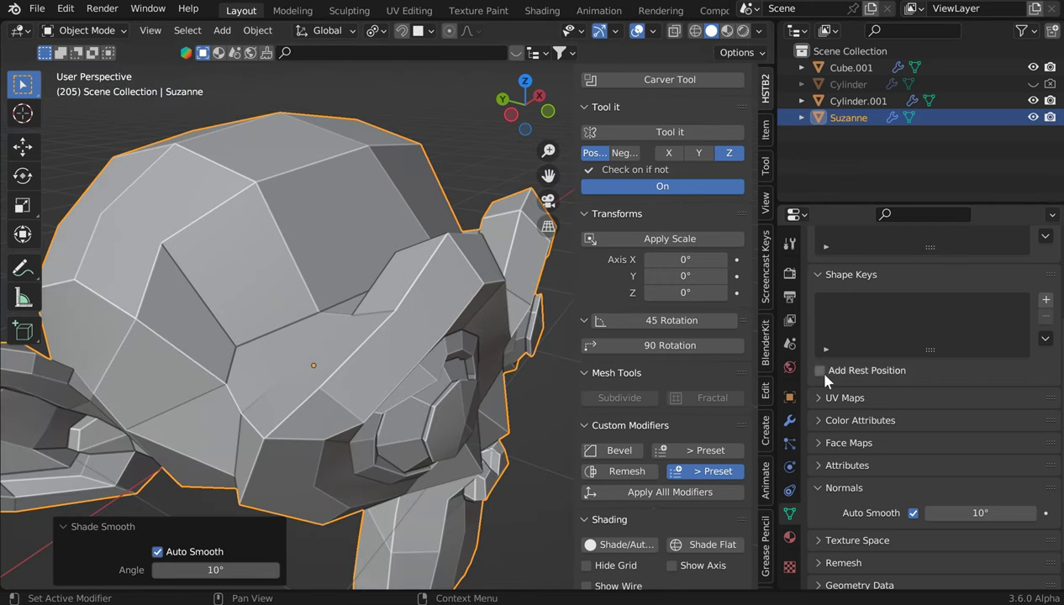
Try the Bevel Majic presets on Suzanne up to 0.1 m with 10 segments, and settle on 0.001 m with 2 segments
left_click(790, 420)
scroll(899, 307, "up", 3)
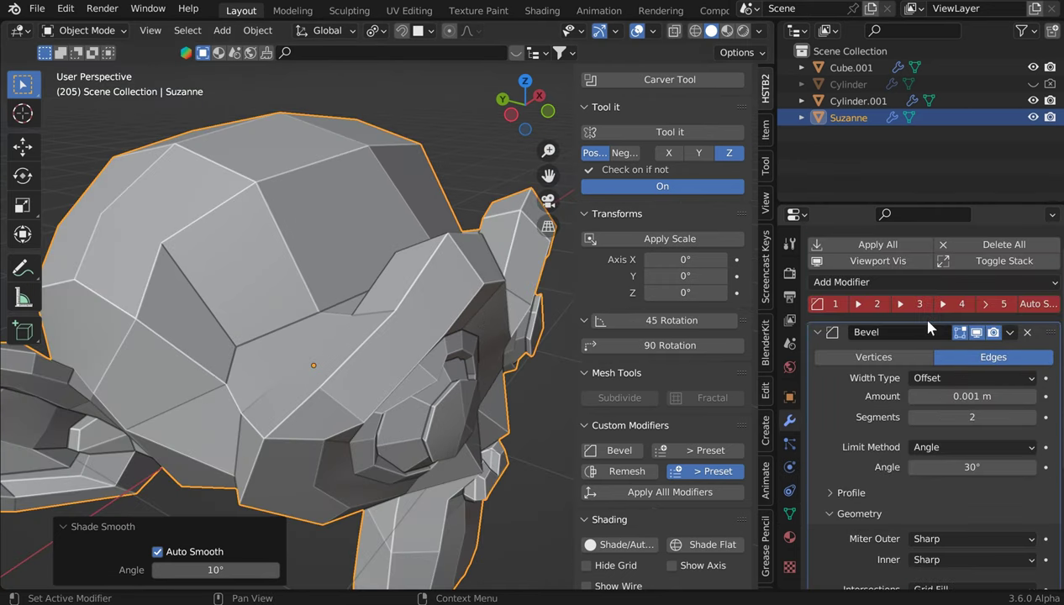
left_click(871, 306)
left_click(914, 305)
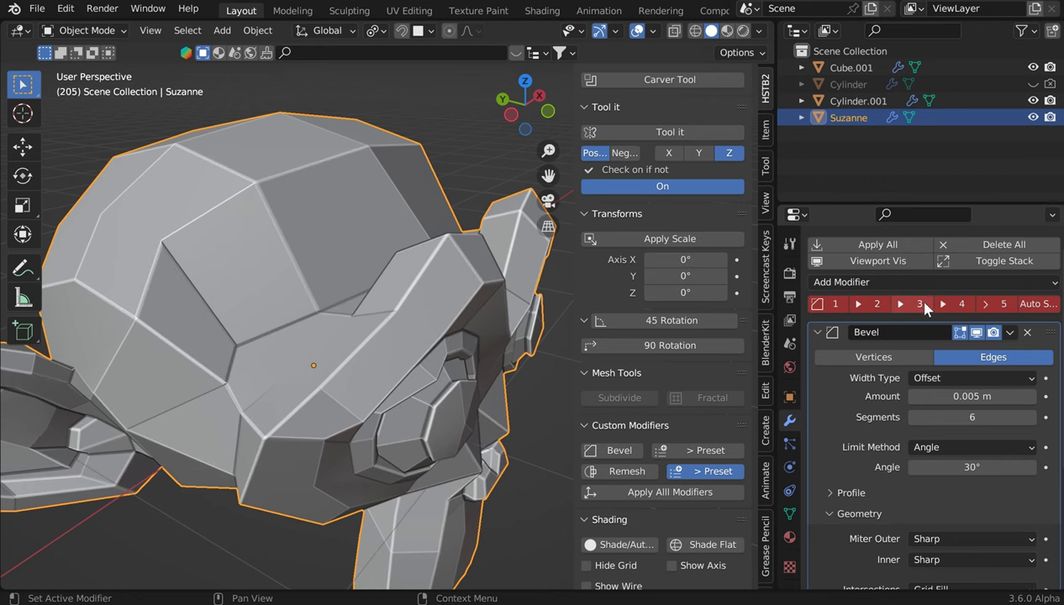
left_click(959, 305)
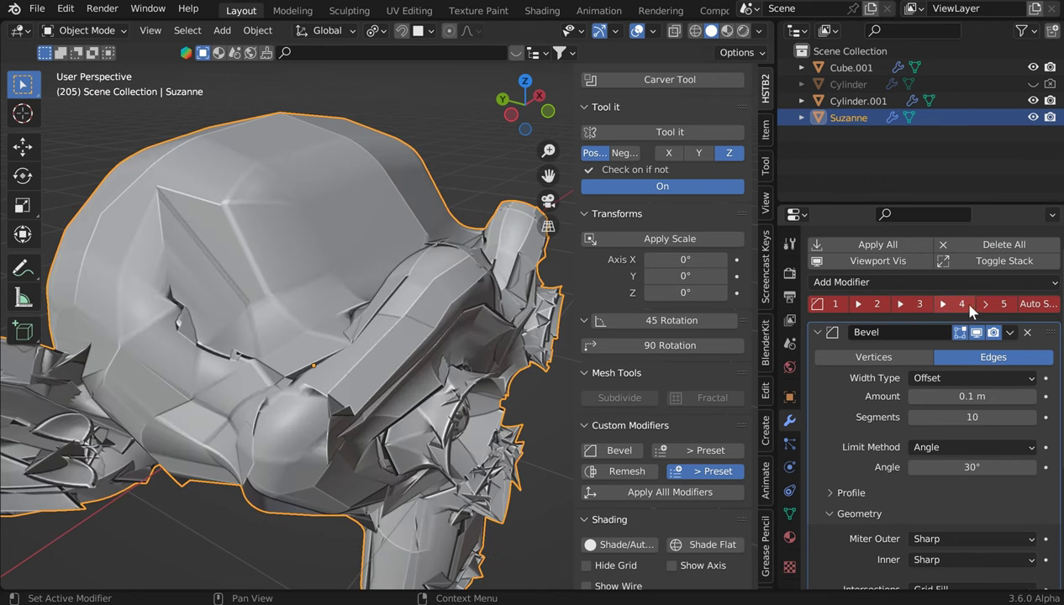
left_click(835, 305)
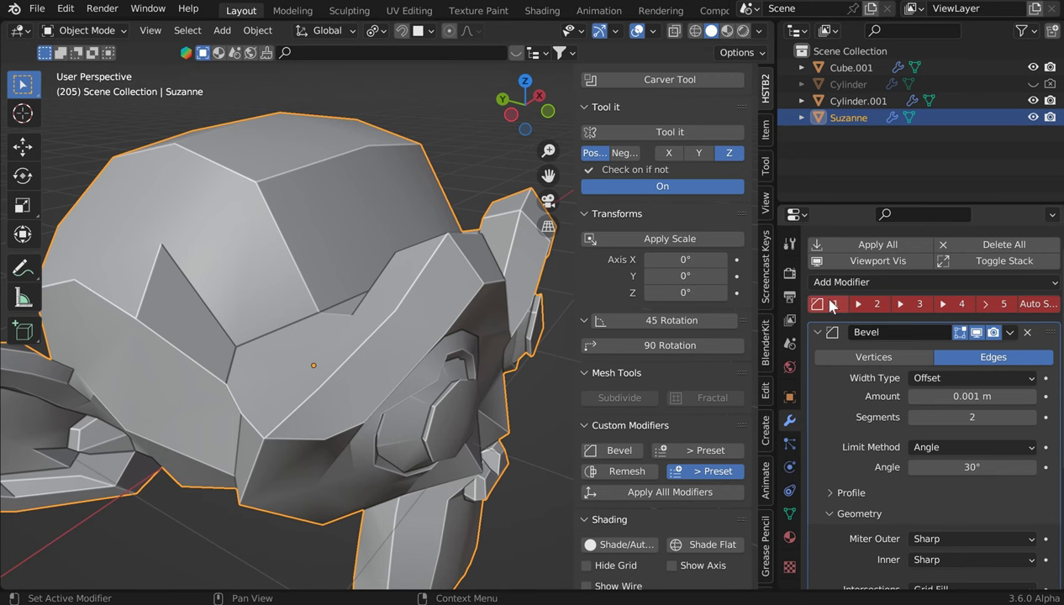
Enter Edit Mode on Suzanne and try to slide a vertex on the side of the head along its edge
middle_click_drag(391, 270, 318, 333)
scroll(343, 319, "up", 3)
key("Tab")
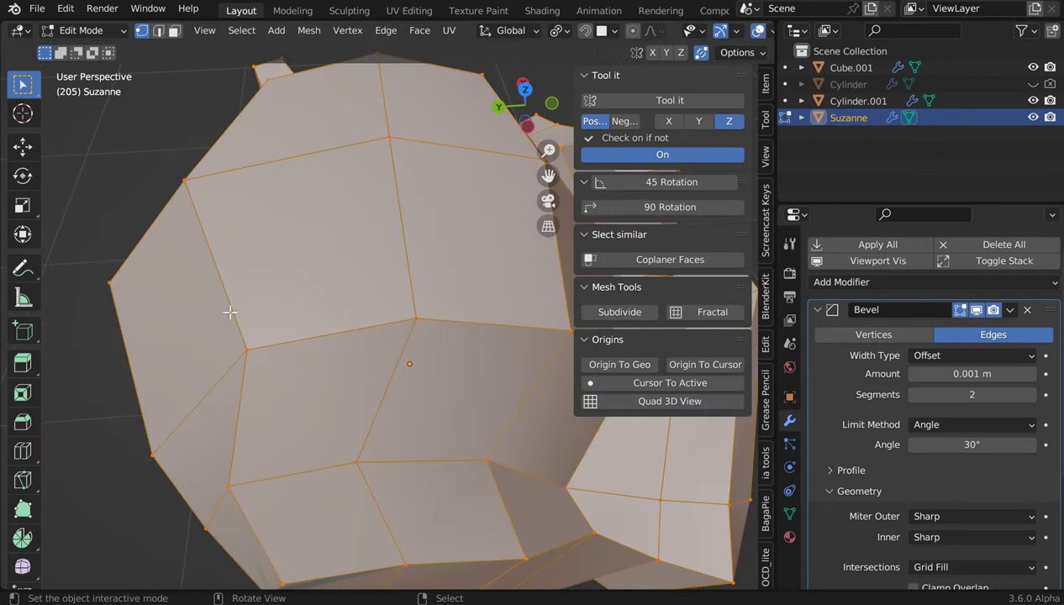
left_click(252, 353)
key("shift+v")
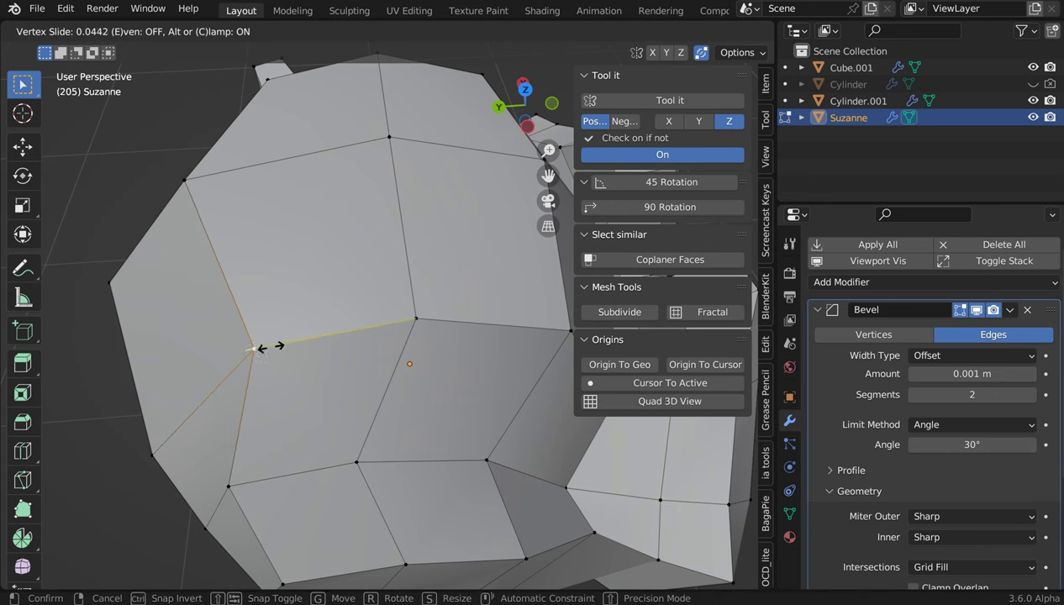
key("Escape")
Subdivide the edge between two vertices near Suzanne's brow with one cut
scroll(332, 323, "down", 4)
middle_click_drag(332, 323, 210, 277)
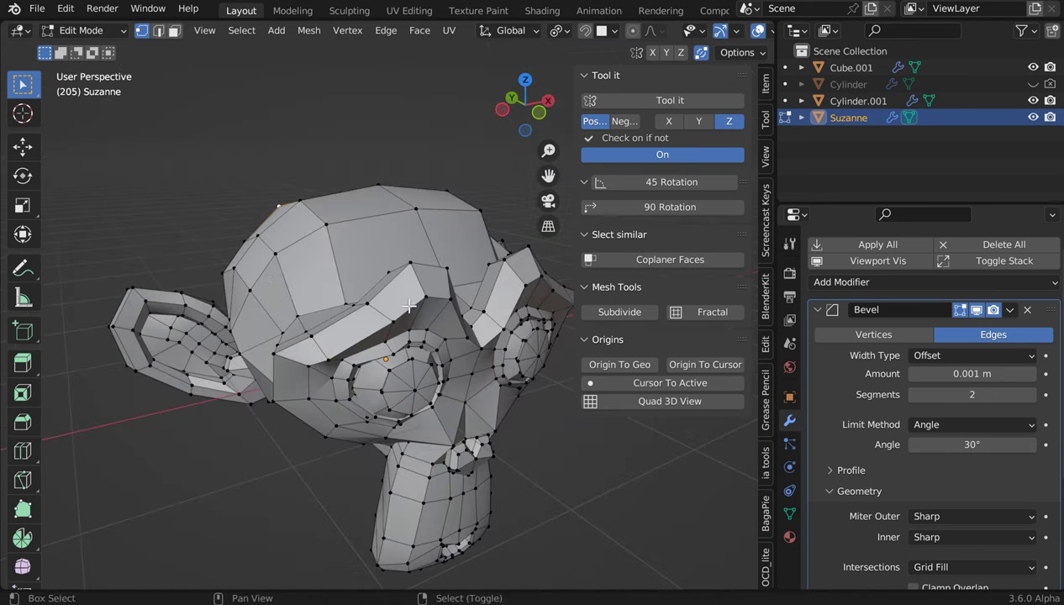
middle_click_drag(359, 304, 400, 294, "shift")
scroll(400, 295, "up", 8)
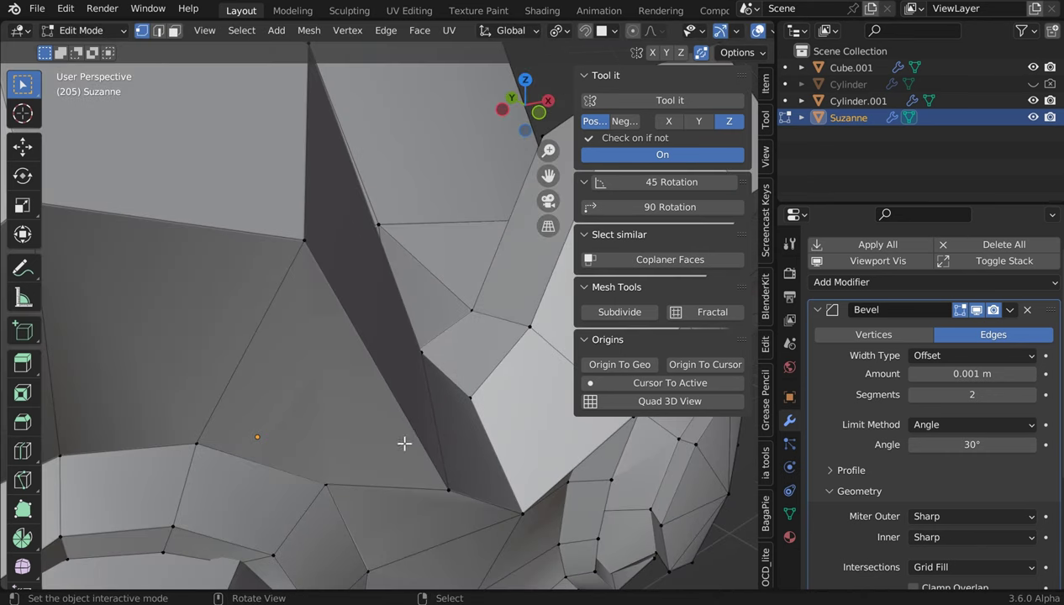
left_click(306, 243)
left_click(447, 488, "ctrl")
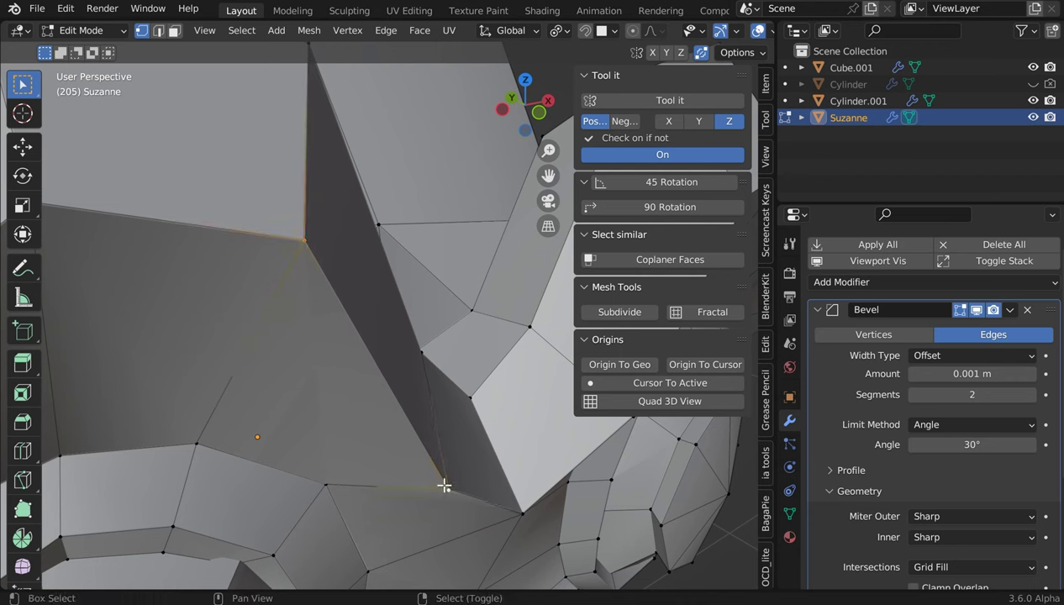
right_click(427, 315)
left_click(405, 220)
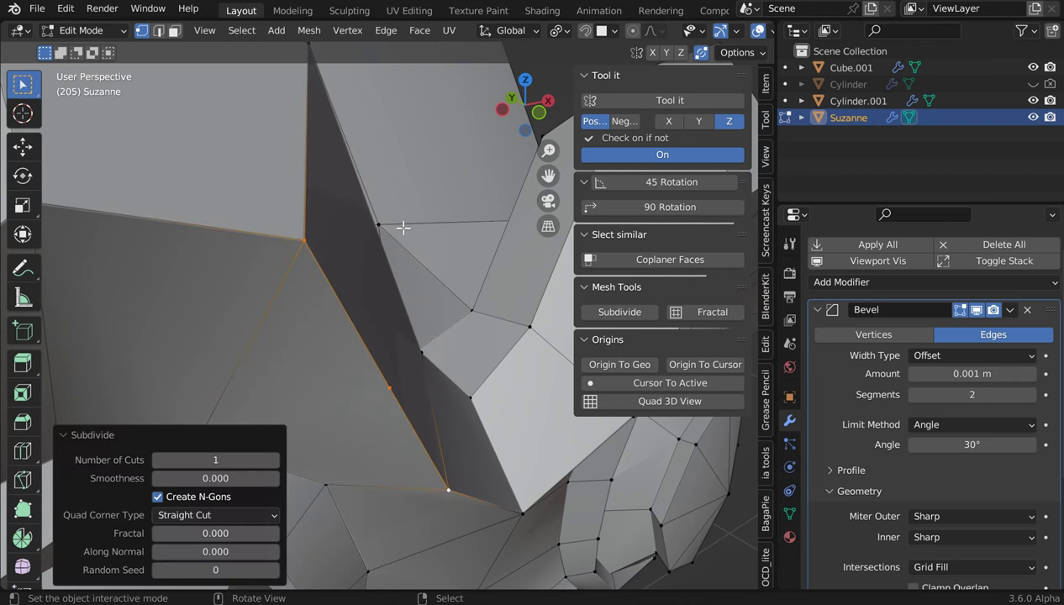
Slide the newly added brow vertex along its edge close to the neighbouring corner vertex and return to Object Mode
left_click(388, 386)
key("g")
key("g")
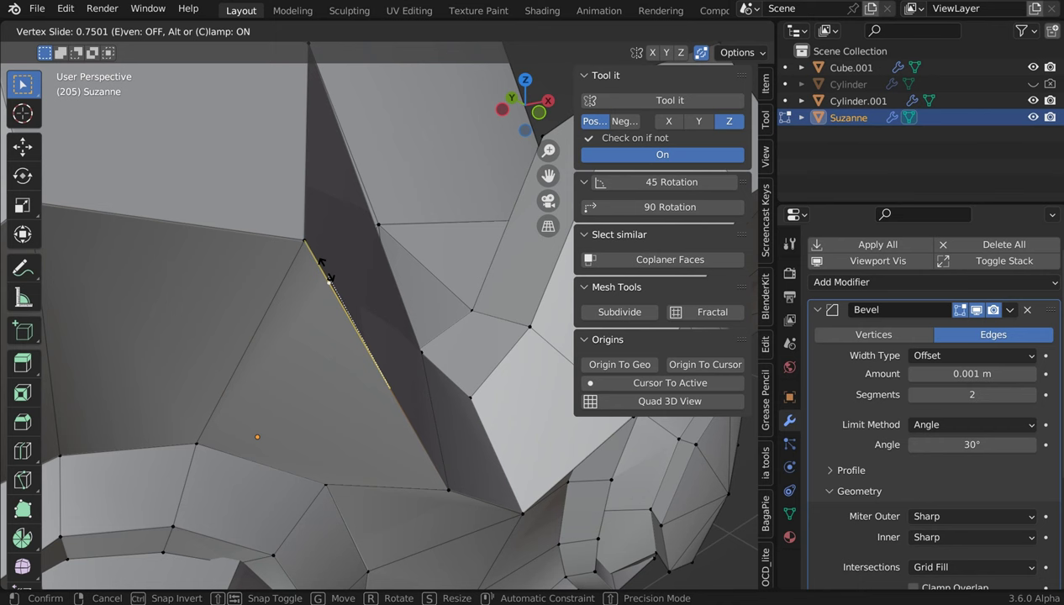
left_click(335, 244)
key("Tab")
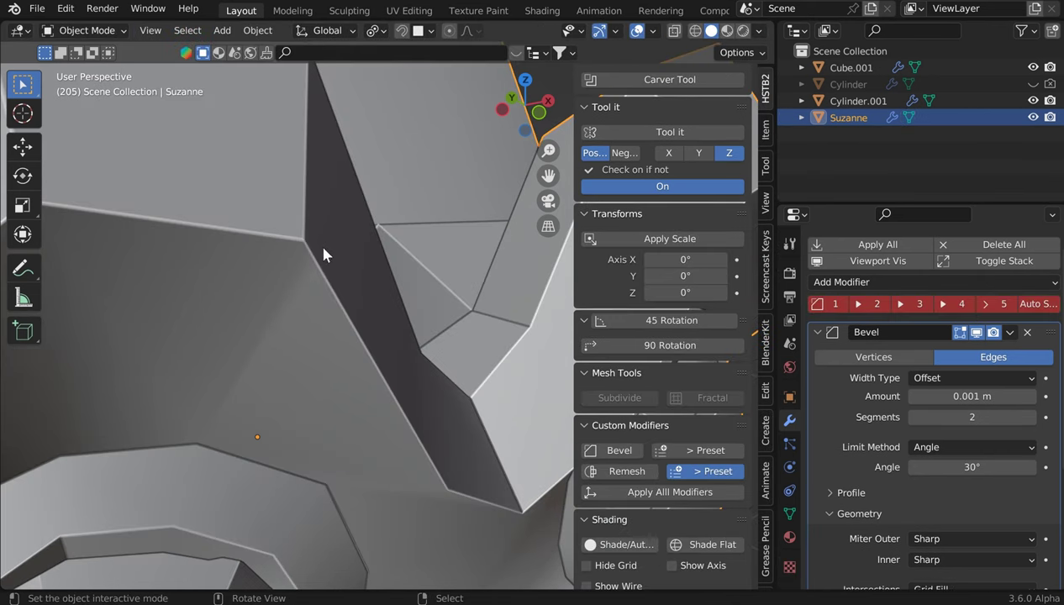
Slide the brow vertex by a factor of 1.0 onto the corner vertex to merge them, and return to Object Mode
key("Tab")
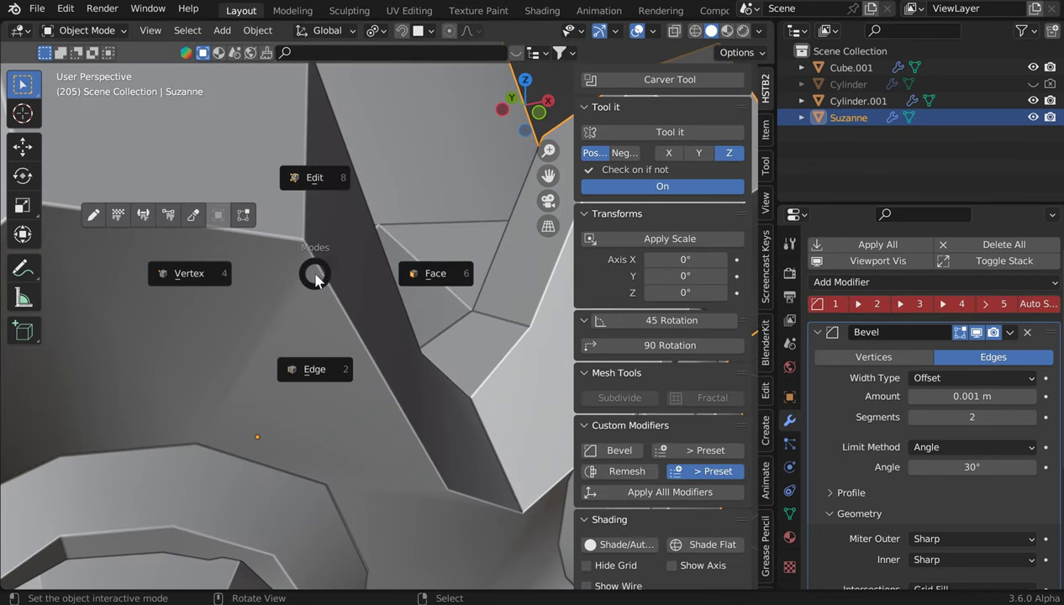
left_click(204, 271)
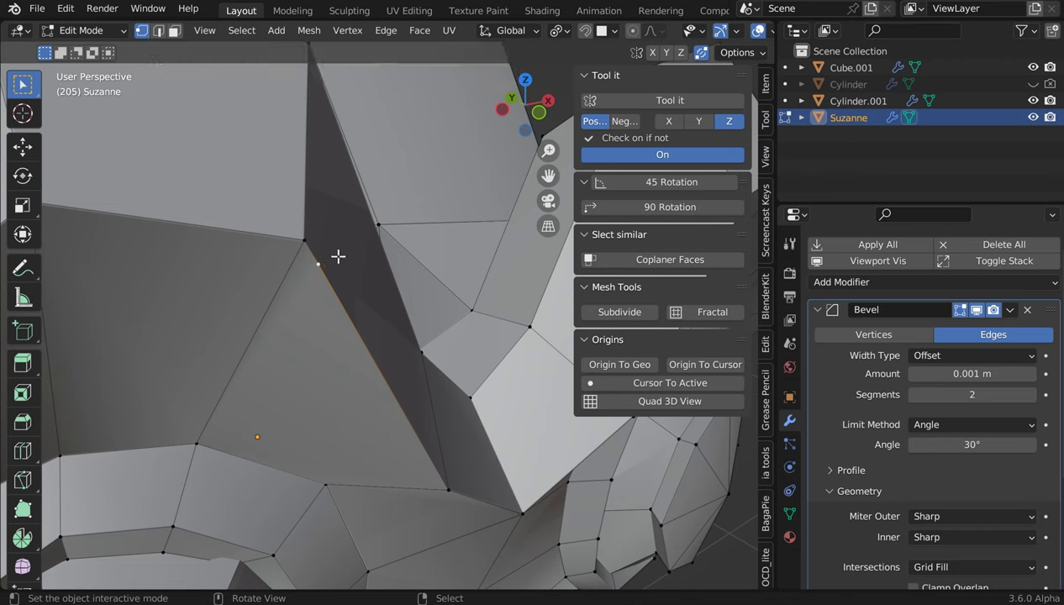
key("shift+v")
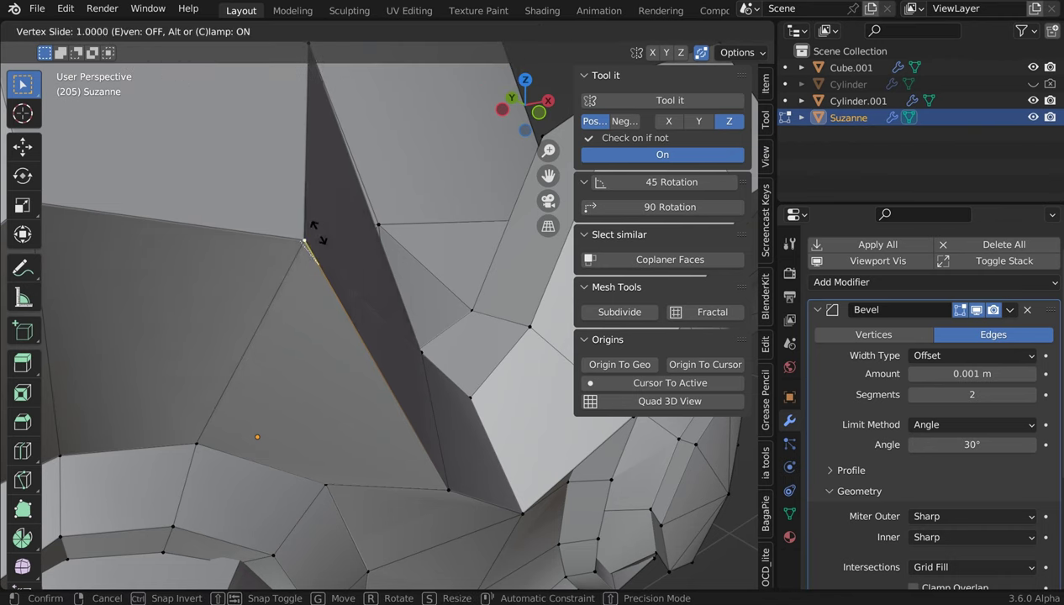
left_click(319, 233)
key("Tab")
left_click(312, 151)
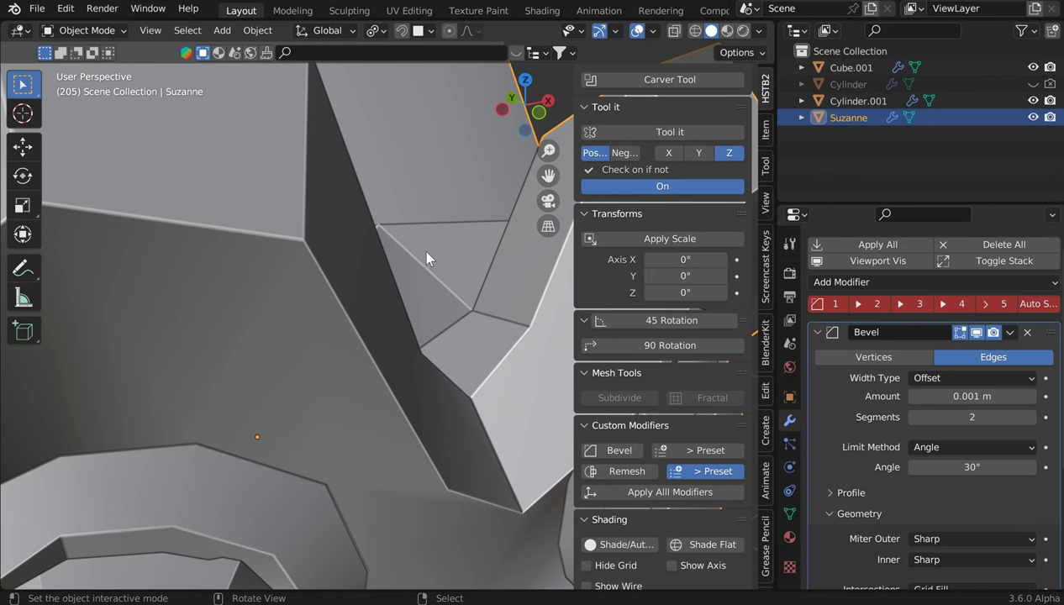
Check the Auto Merge Vertices option in Edit Mode and view the whole of Suzanne in Object Mode
key("Tab")
left_click(365, 255)
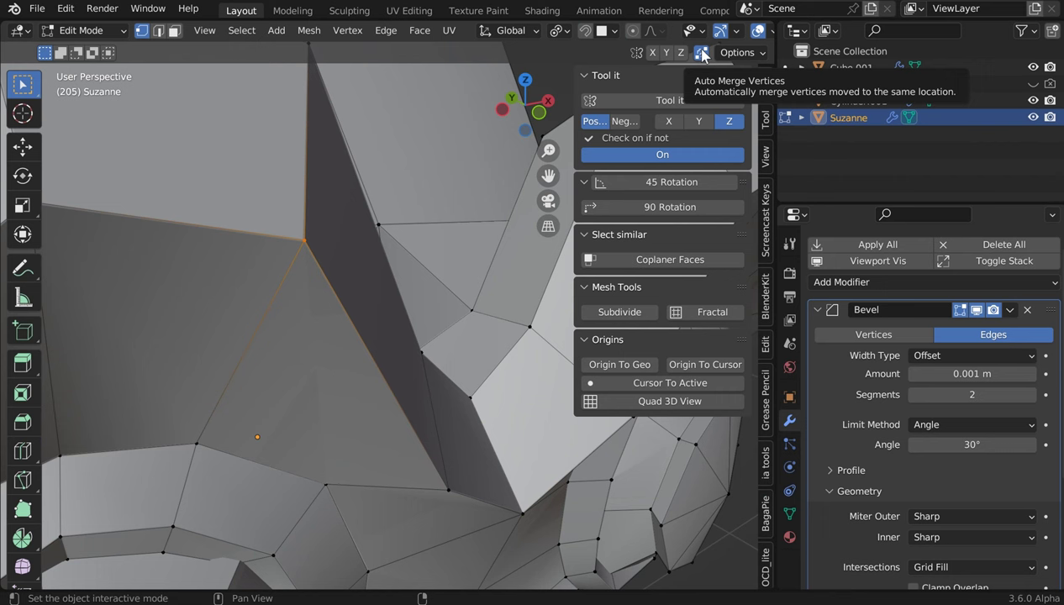
key("Tab")
key("KP_Decimal")
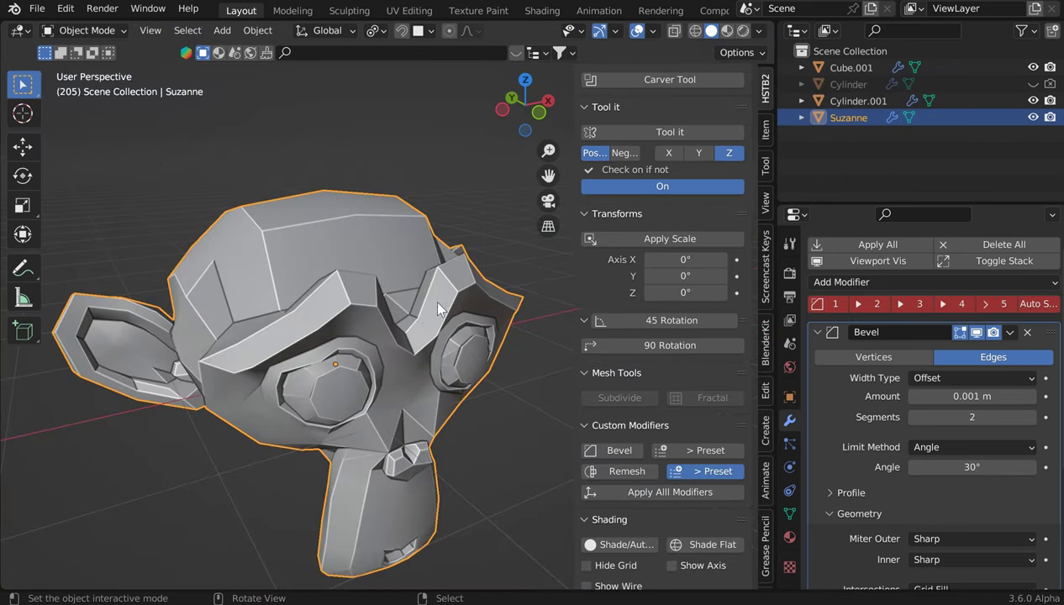
middle_click_drag(434, 300, 478, 358)
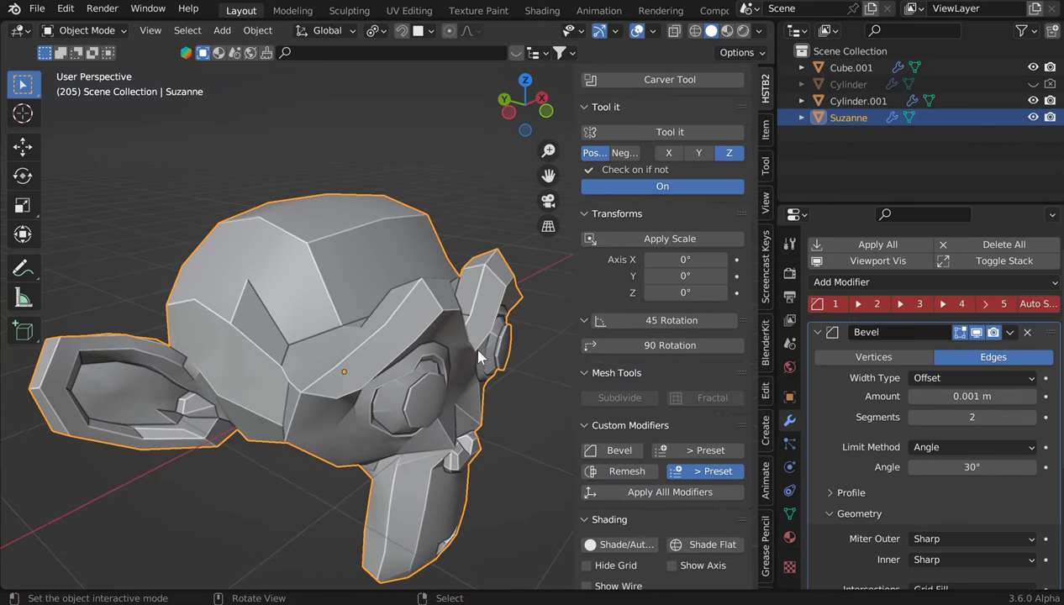
scroll(730, 408, "down", 3)
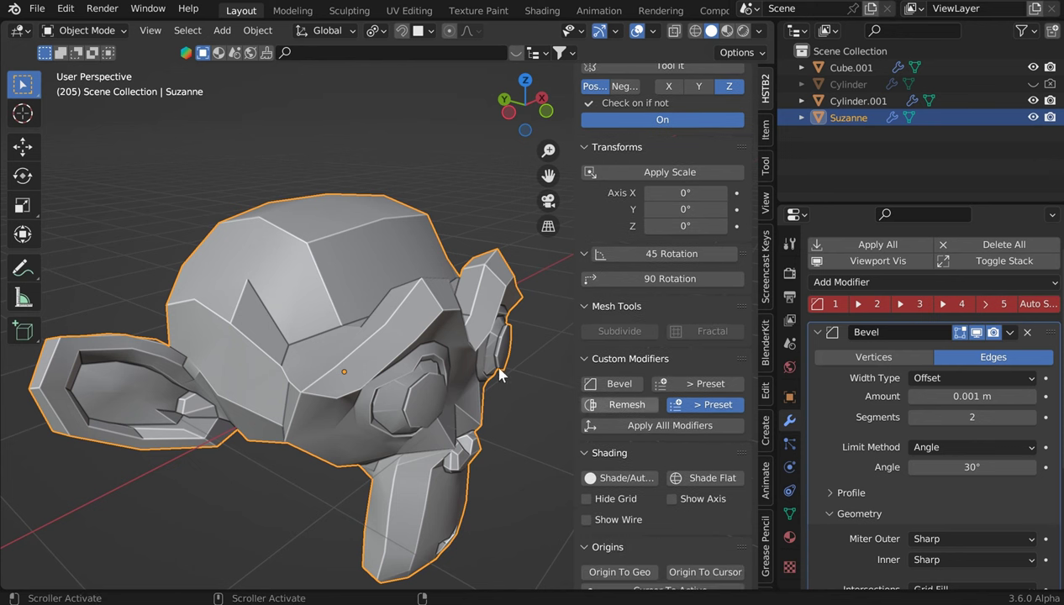
Enter Edit Mode with face selection on Suzanne, pick a face on the brow and select its coplanar faces
key("Tab")
middle_click_drag(483, 329, 538, 231, "shift")
scroll(447, 320, "up", 1)
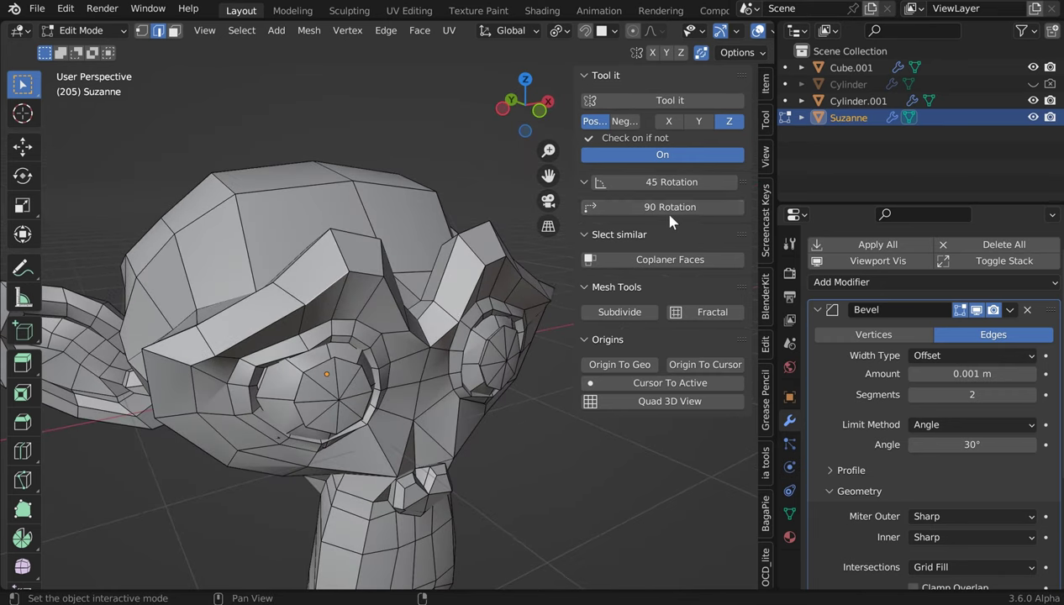
key("3")
left_click(328, 262)
left_click(643, 261)
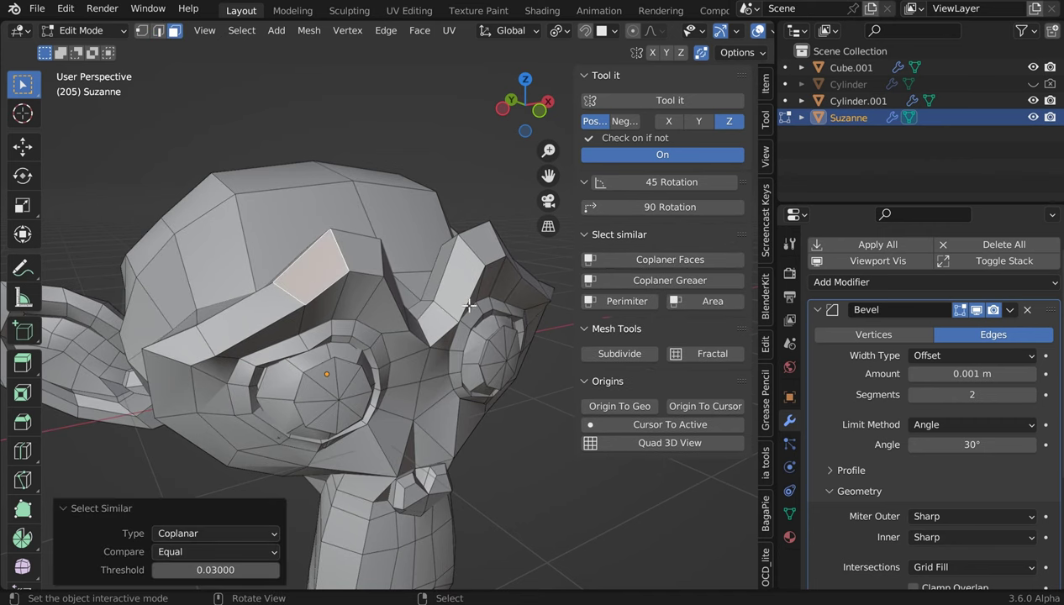
Try the Coplaner Greaer selection from Suzanne's brow face and undo it
left_click(636, 280)
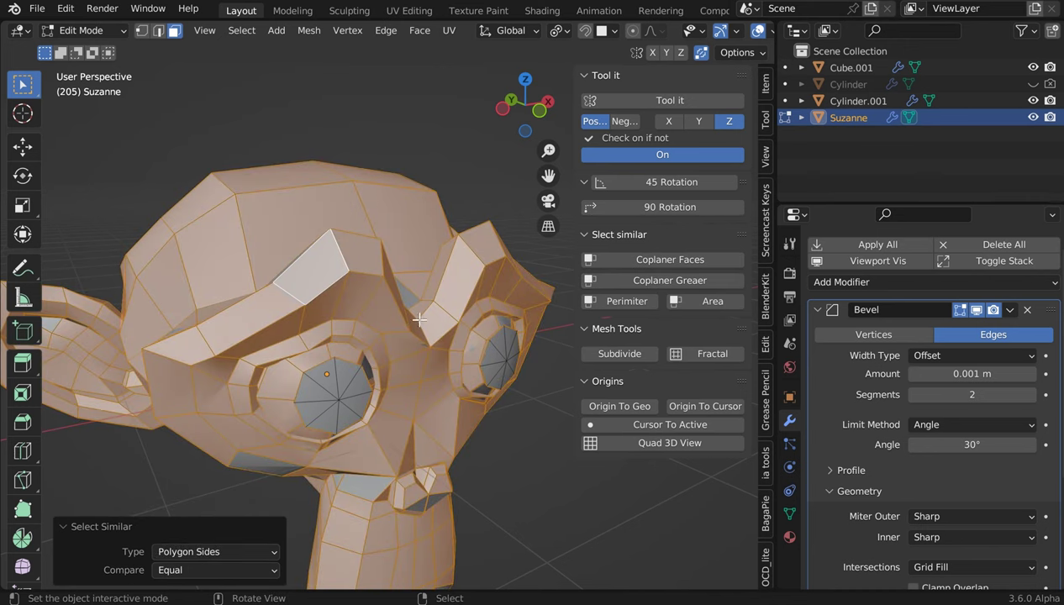
middle_click_drag(419, 320, 439, 305)
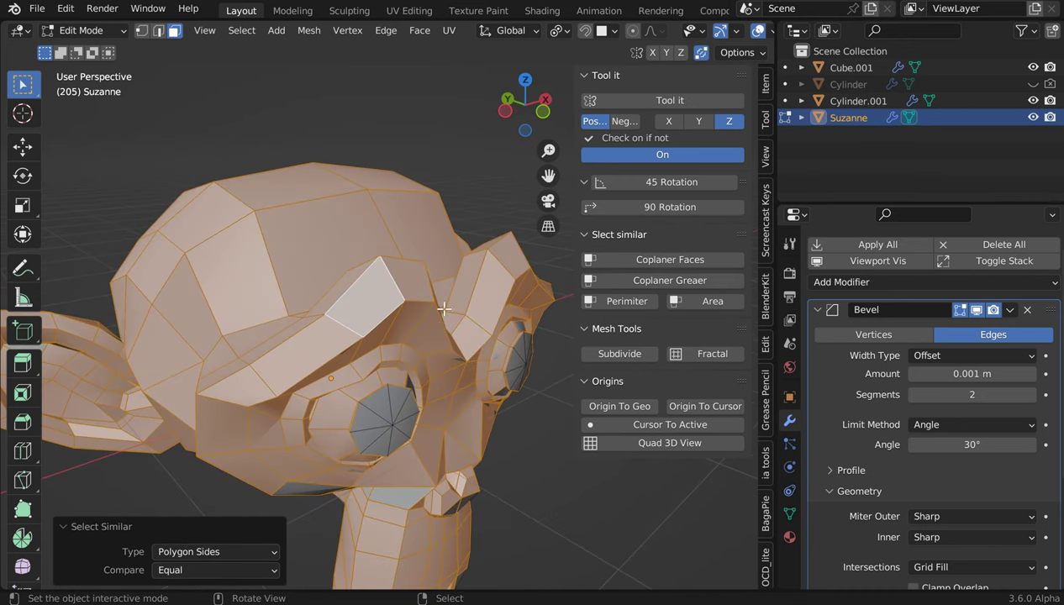
left_click(62, 527)
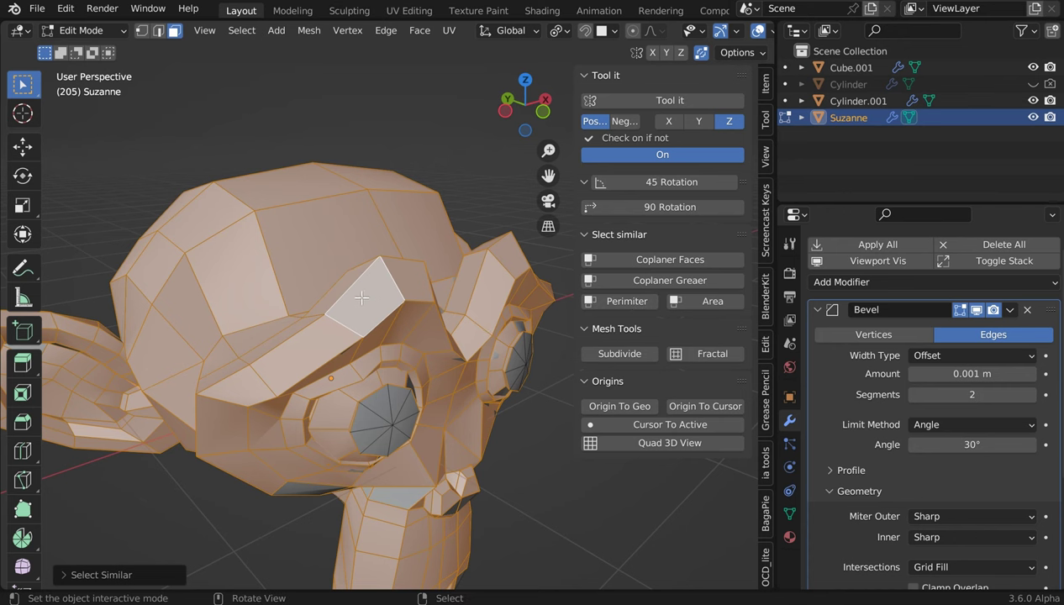
key("ctrl+z")
Select all faces on Suzanne with the same perimeter as the brow face
left_click(625, 303)
middle_click_drag(433, 385, 392, 383)
scroll(391, 382, "down", 5)
key("Tab")
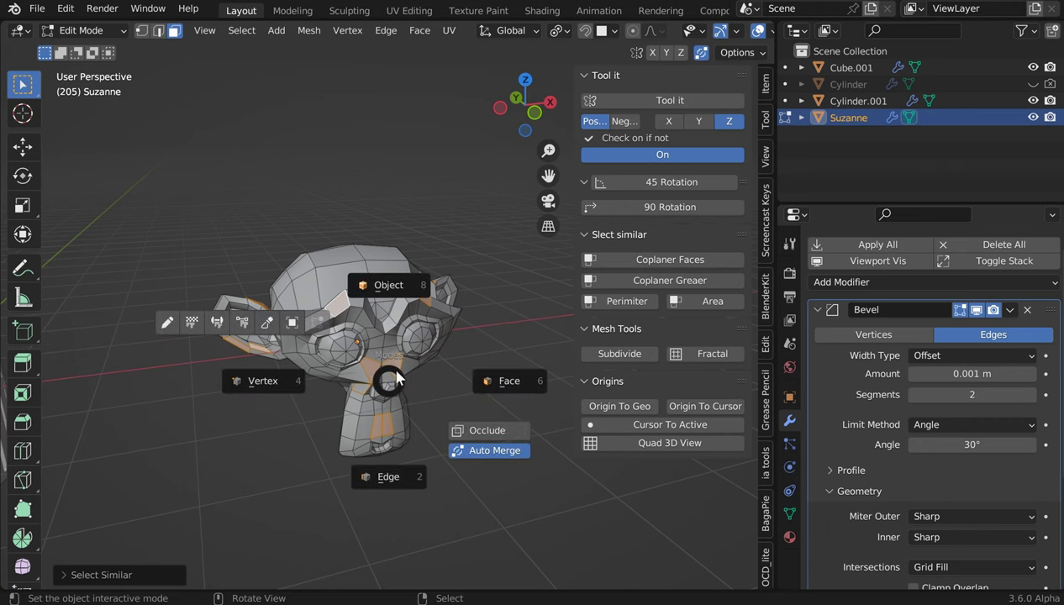
key("Escape")
Switch editing from Suzanne to the slotted cylinder with face selection active
middle_click_drag(171, 394, 530, 313, "shift")
scroll(345, 351, "up", 5)
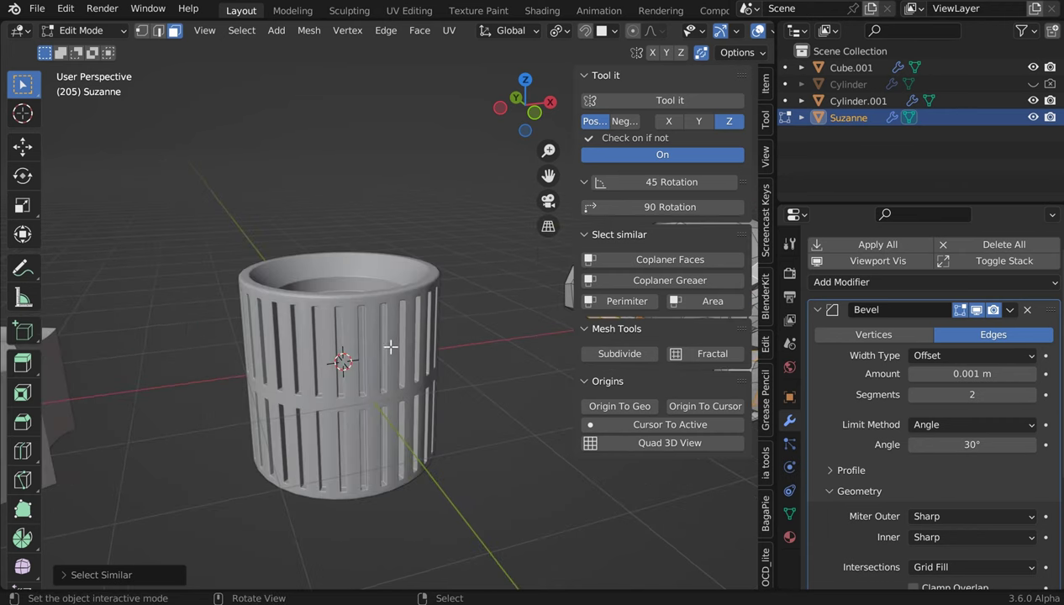
scroll(361, 328, "down", 2)
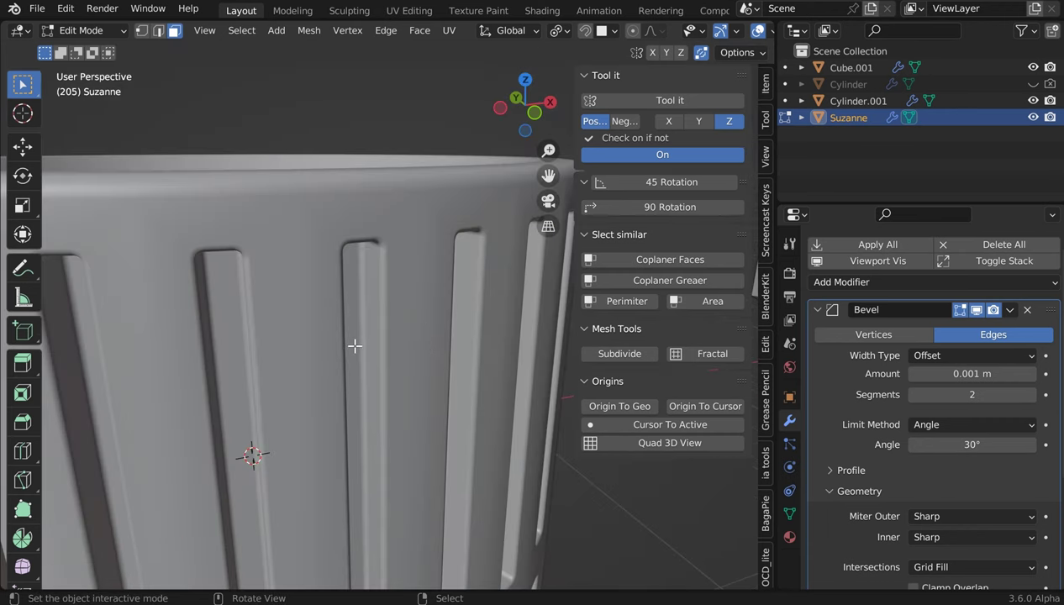
key("Tab")
left_click(352, 304)
key("ctrl+Tab")
left_click(509, 307)
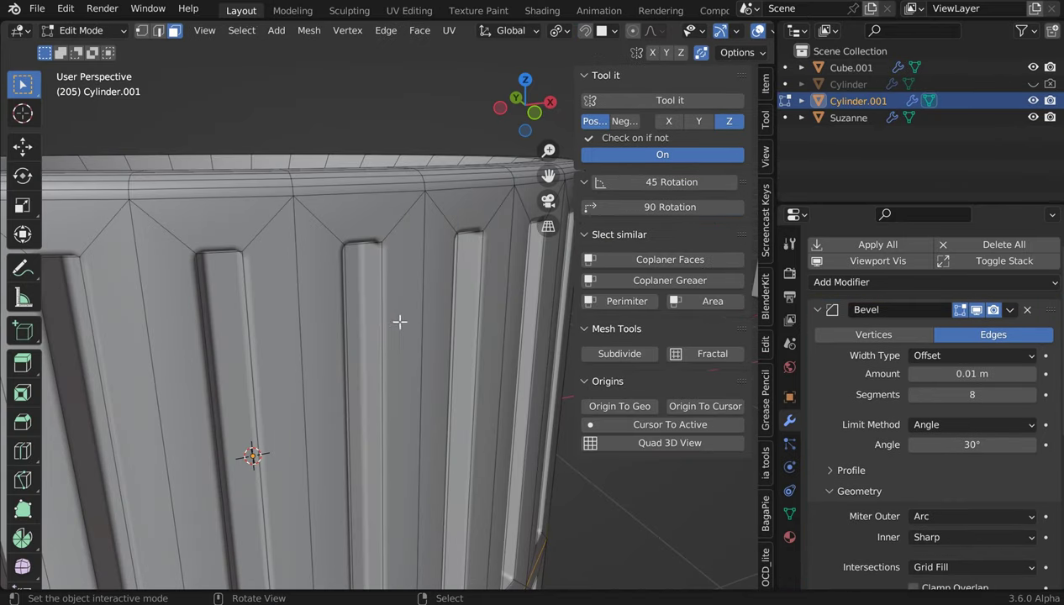
Select a recessed slot face and all faces with the same perimeter on the cylinder, delete those faces and return to Object Mode
left_click(361, 320)
key("Home")
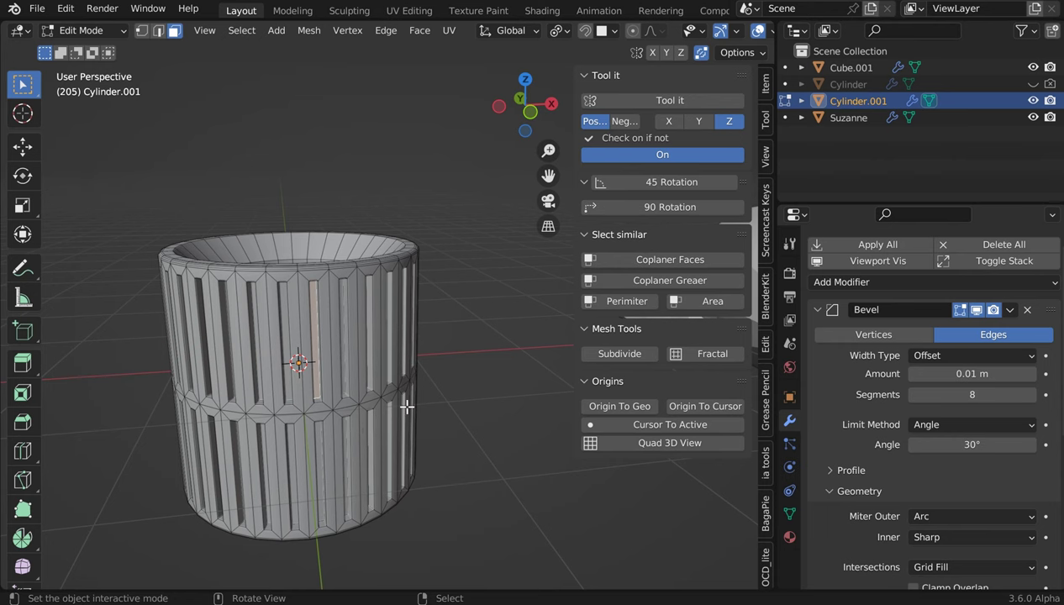
left_click(626, 302)
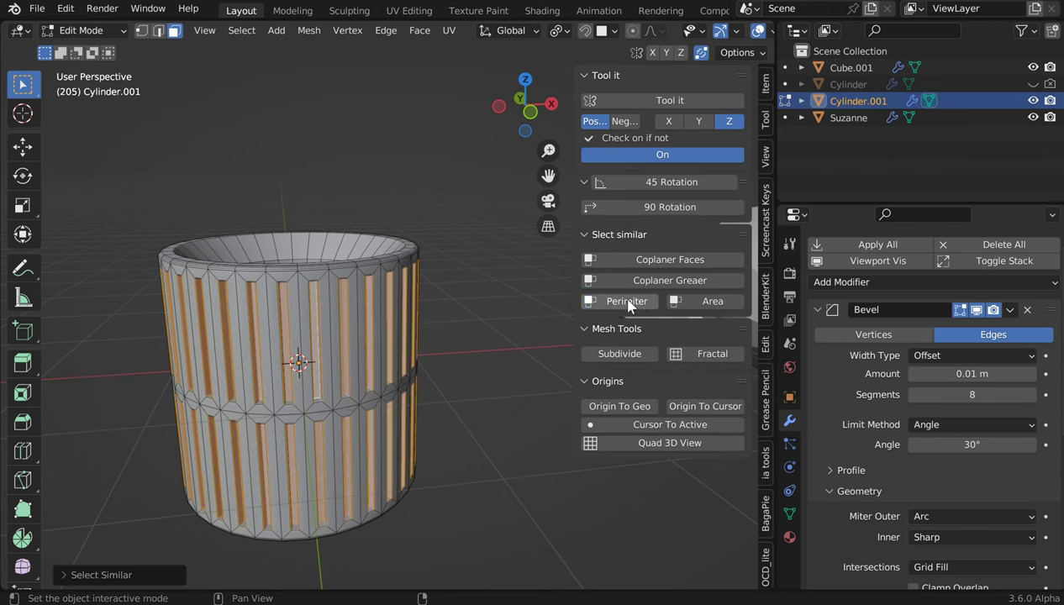
middle_click_drag(355, 332, 377, 316)
scroll(377, 316, "up", 3)
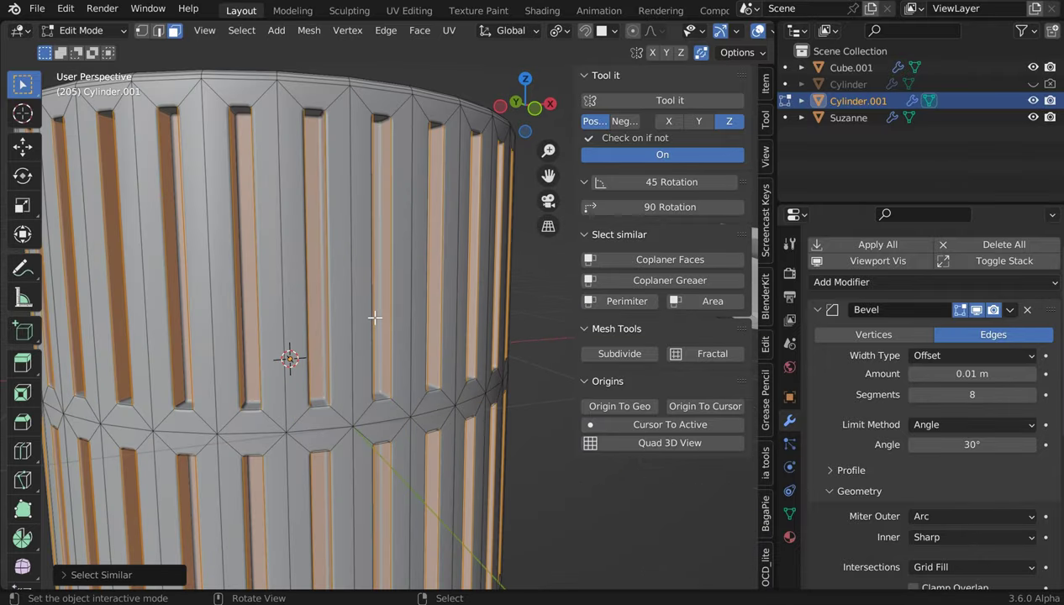
scroll(375, 318, "up", 5)
key("x")
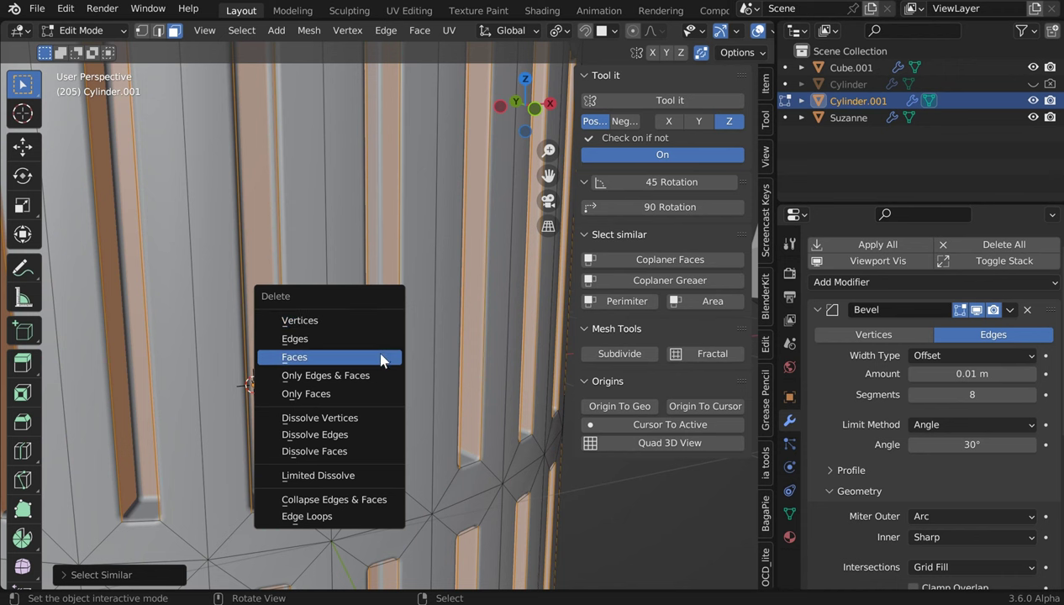
left_click(378, 355)
scroll(378, 340, "down", 5)
key("Tab")
left_click(378, 250)
Deselect everything in Object Mode and examine the open slots around the cylinder from above and from the side
middle_click_drag(378, 252, 406, 322)
key("Tab")
left_click(406, 172)
key("Tab")
left_click(406, 148)
key("alt+a")
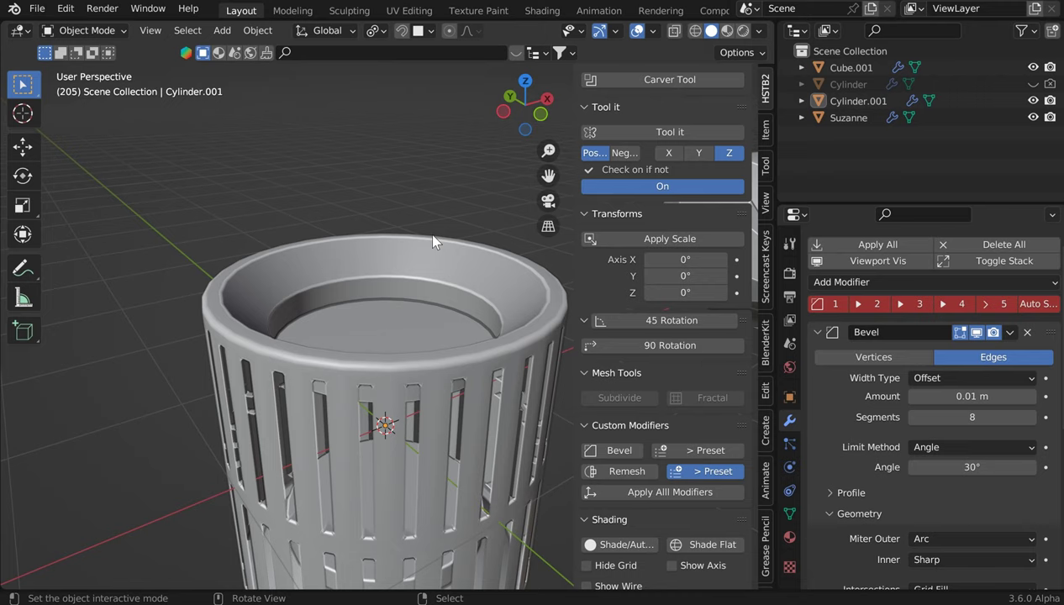
scroll(387, 177, "down", 2)
middle_click_drag(380, 167, 354, 224)
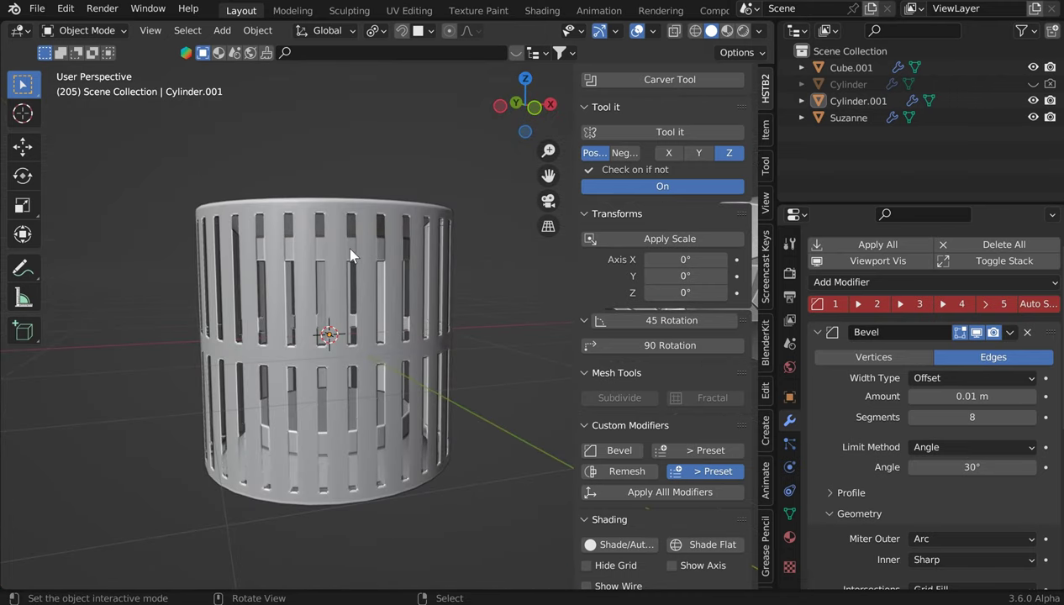
scroll(343, 279, "up", 5)
scroll(336, 239, "down", 4)
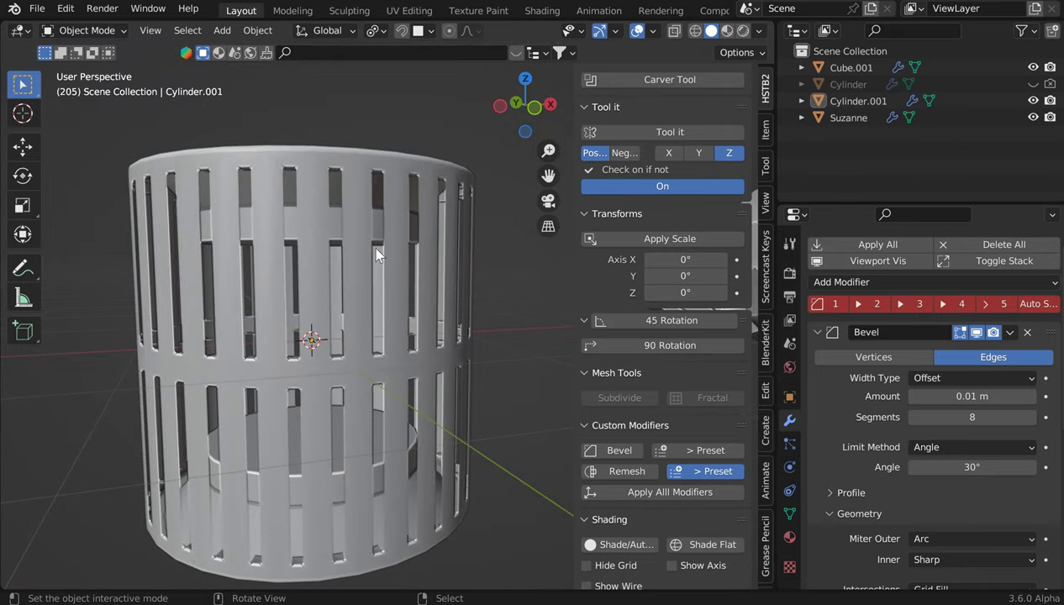
Enter Edit Mode on the cylinder, split the viewport with Quad 3D View and hide the sidebar
key("Tab")
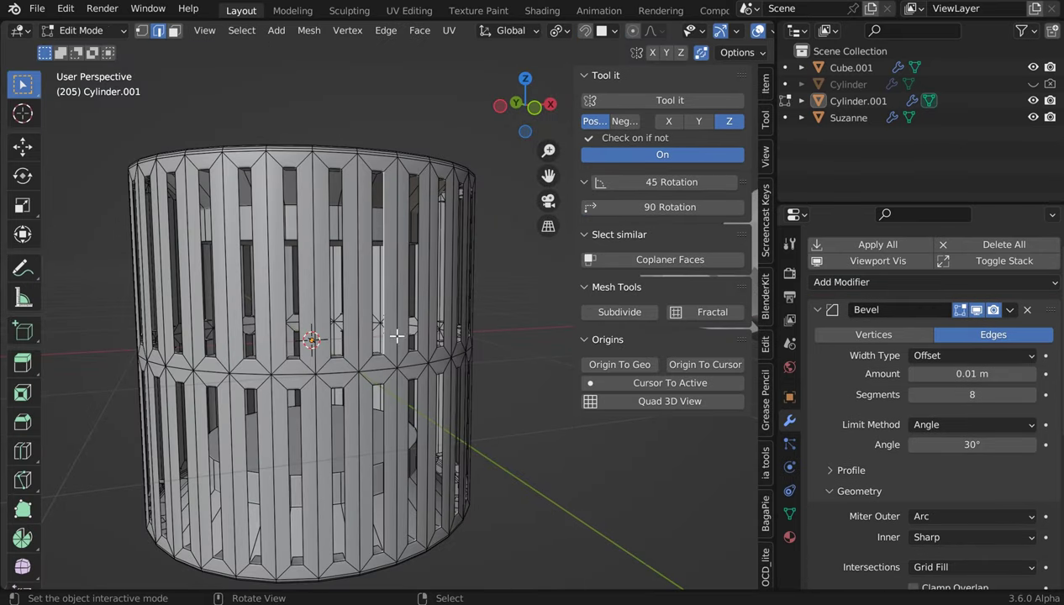
left_click(651, 401)
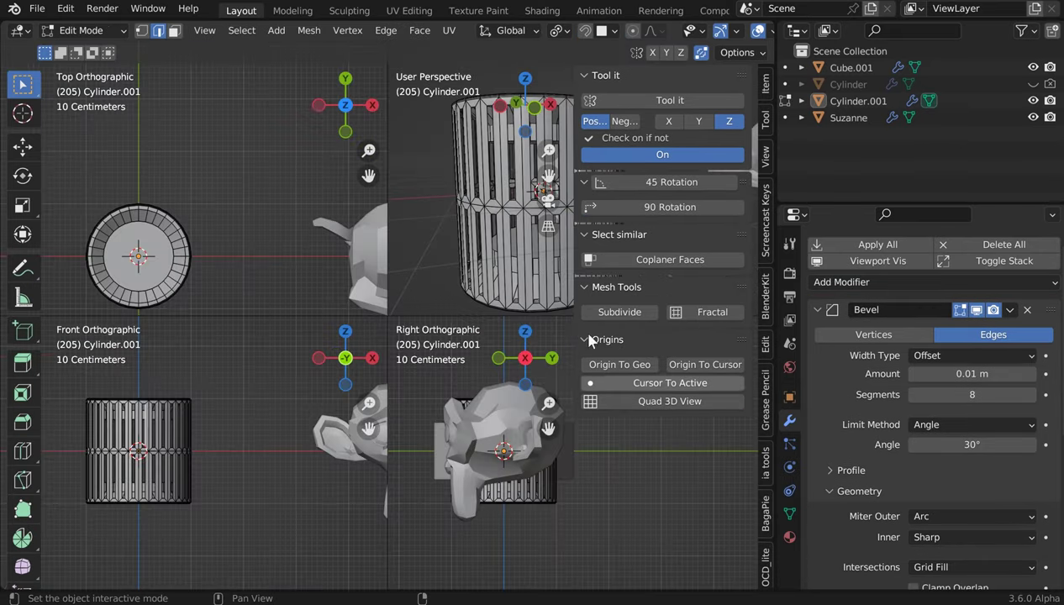
middle_click_drag(490, 217, 498, 178)
key("n")
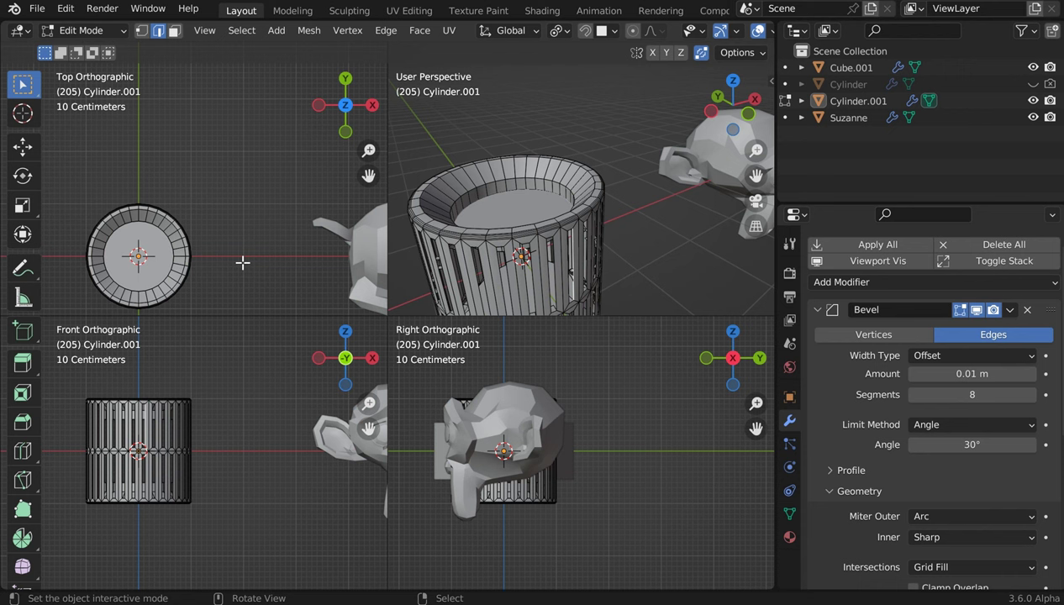
Try moving part of the cylinder's mesh in the perspective view and cancel the move
middle_click_drag(584, 231, 556, 260)
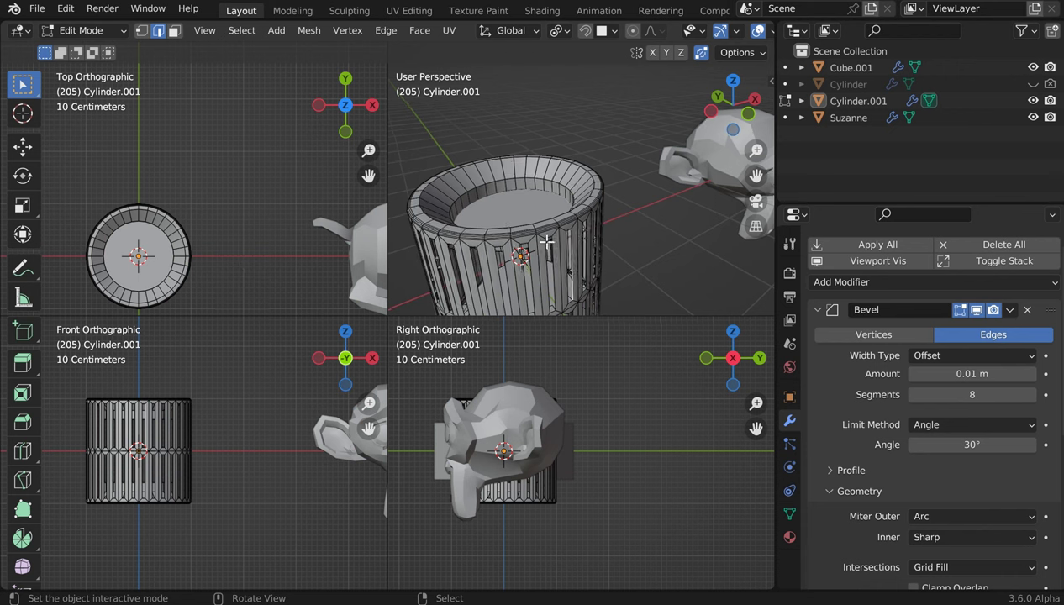
key("g")
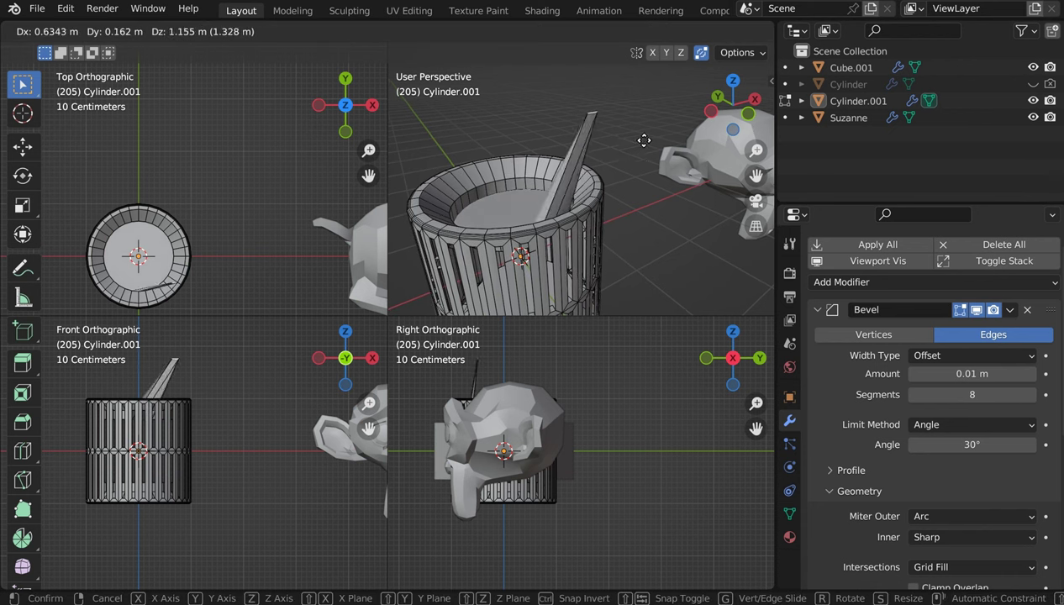
right_click(585, 137)
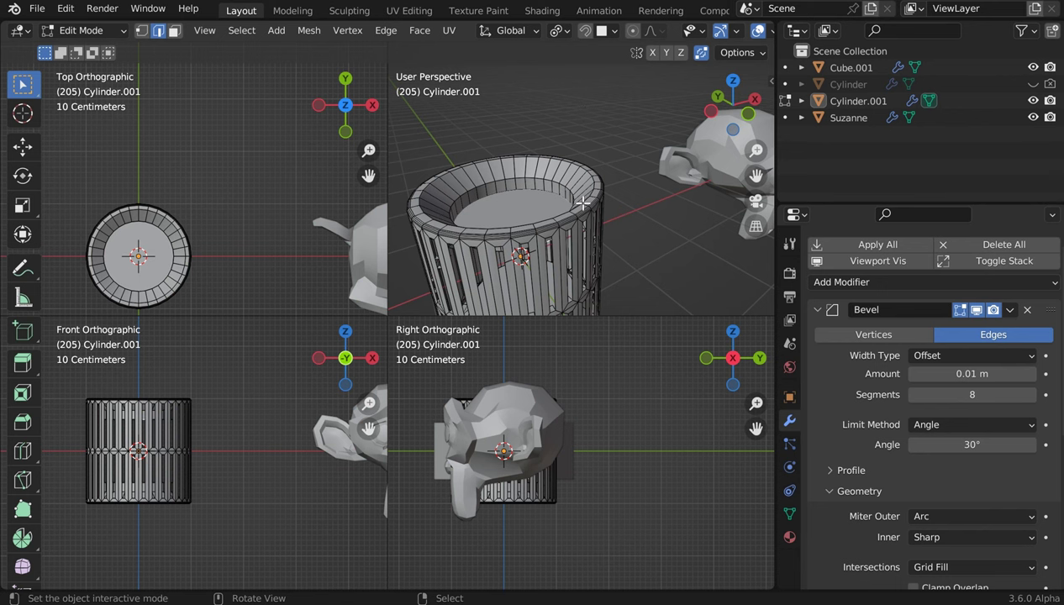
Show the sidebar again, turn off Quad 3D View and leave the cylinder in Edit Mode
key("n")
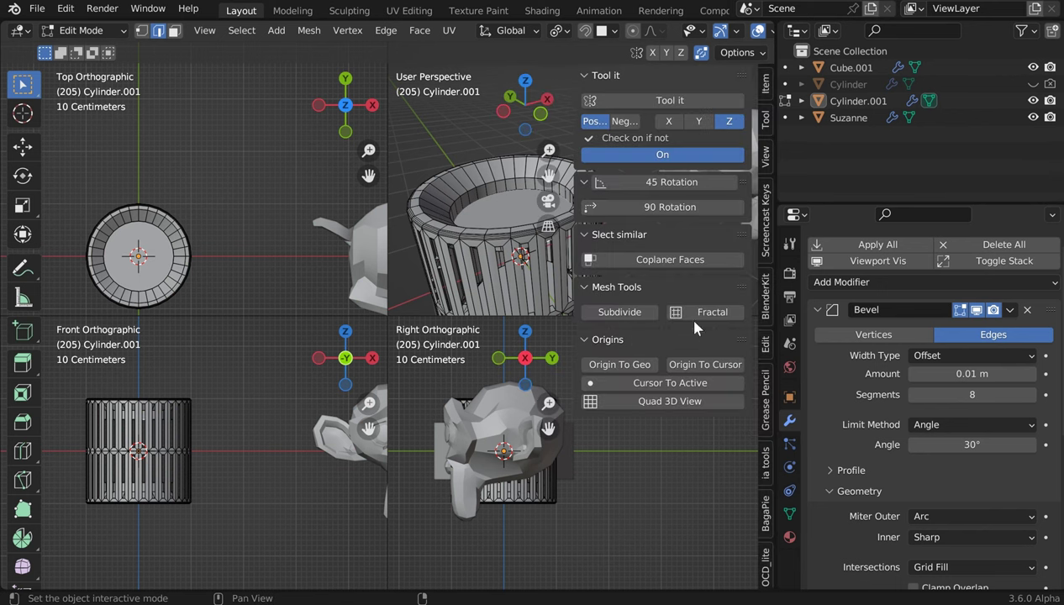
left_click(661, 402)
key("Tab")
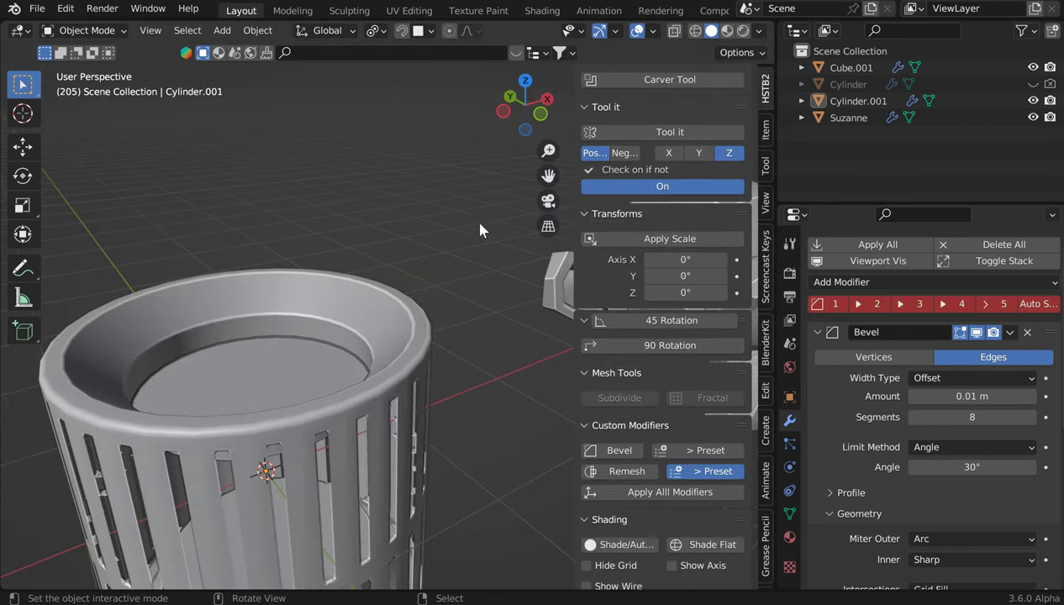
key("Tab")
middle_click_drag(431, 245, 535, 206, "shift")
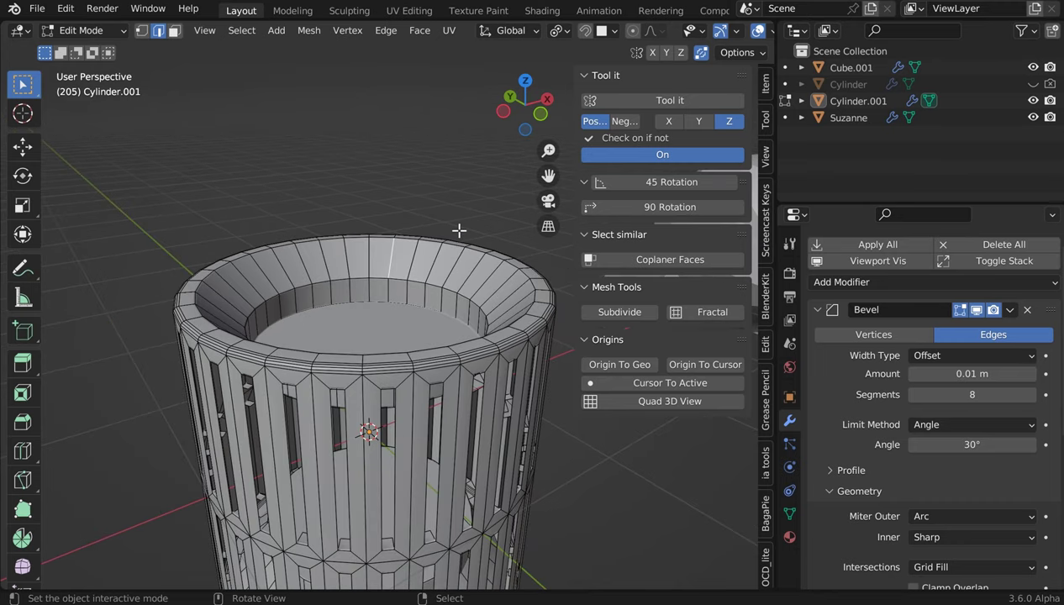
Select the full edge loop where the cylinder's rim meets the sloping inner wall
key("ctrl+e")
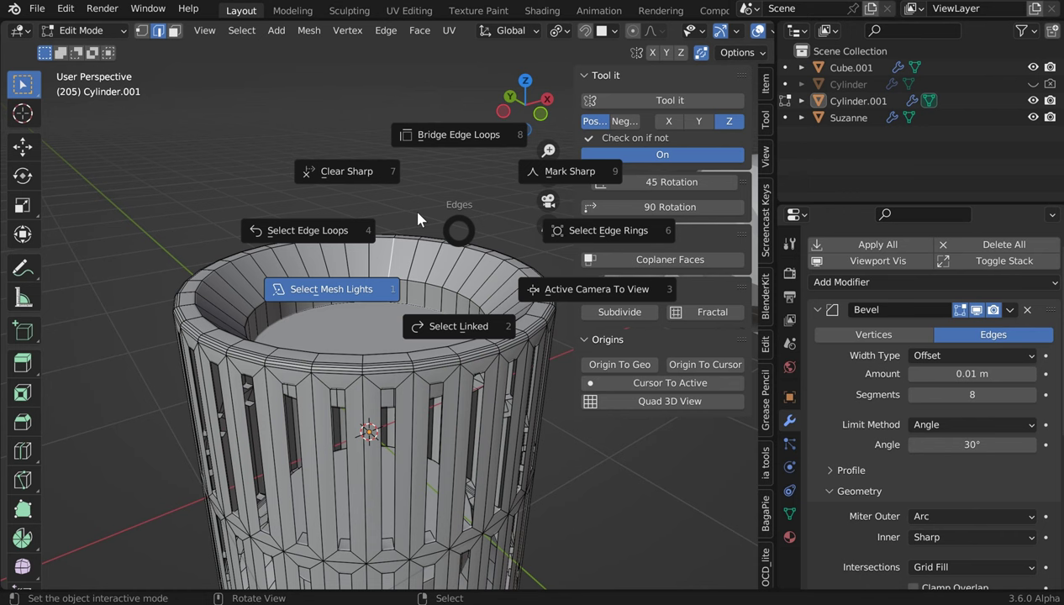
left_click(322, 232)
middle_click_drag(383, 240, 325, 303)
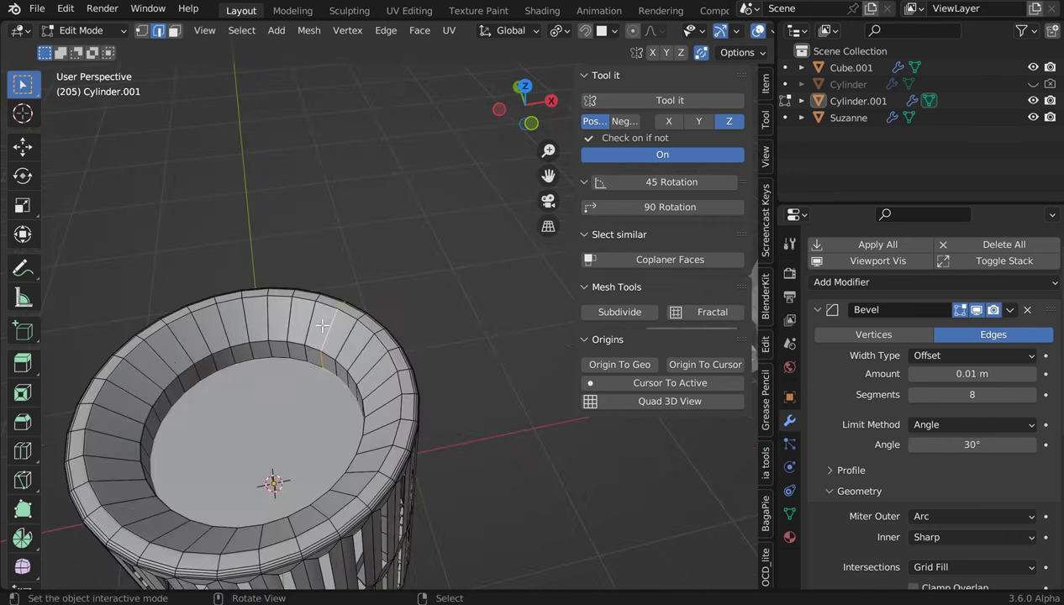
key("ctrl+e")
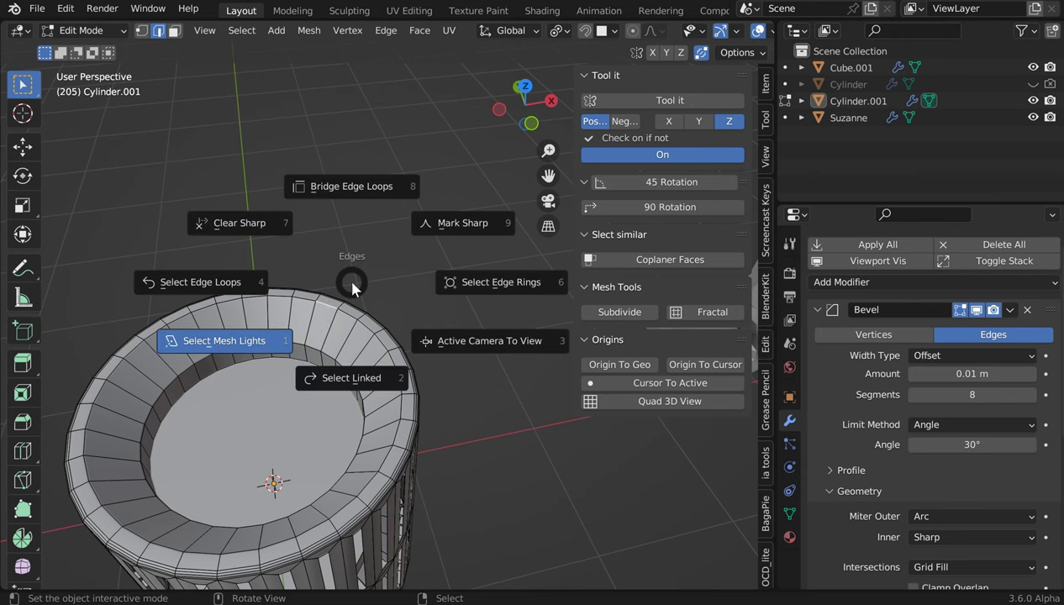
left_click(227, 284)
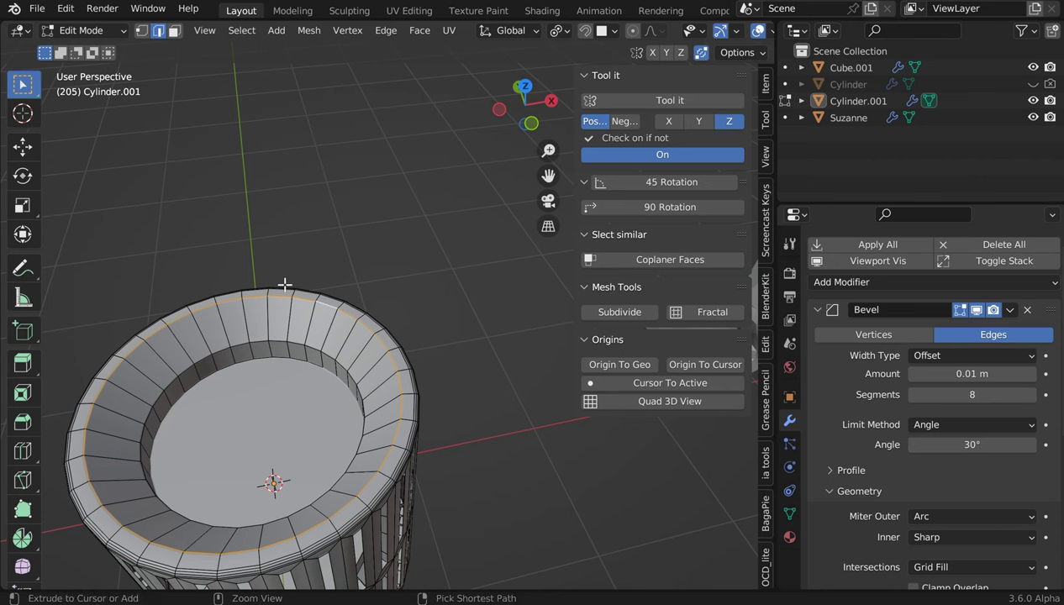
Bevel the rim's edge loop with 1 segment, about 0.02 m wide, and return to Object Mode
key("ctrl+b")
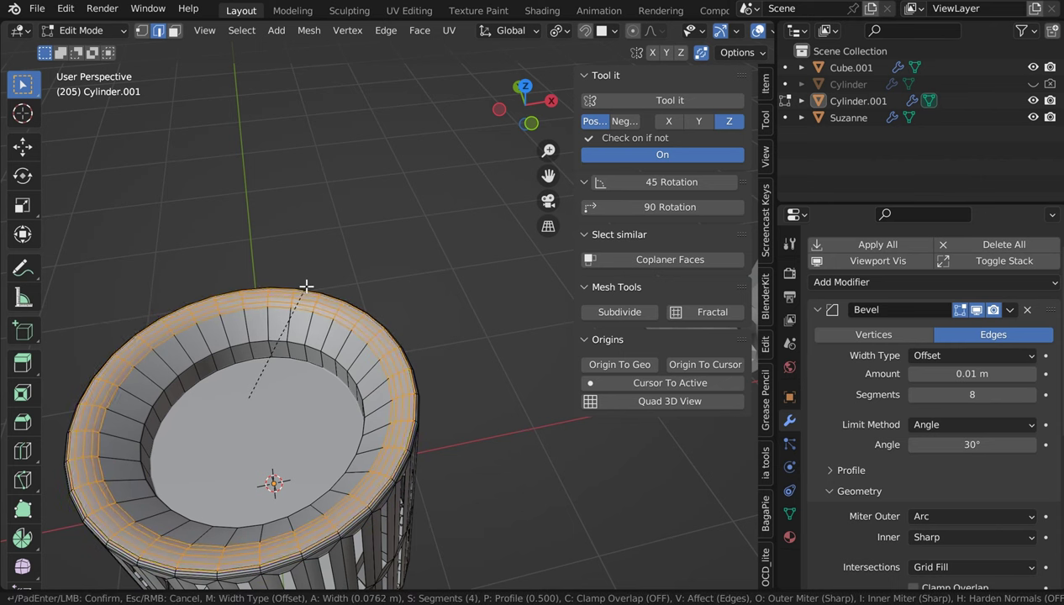
scroll(307, 286, "down", 3)
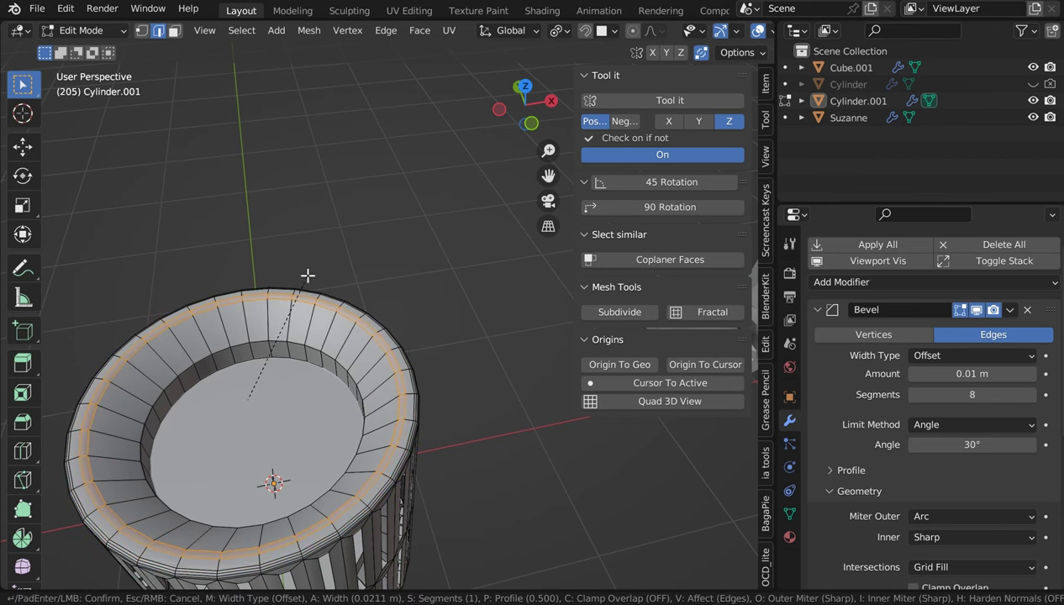
left_click(303, 281)
key("Tab")
key("Tab")
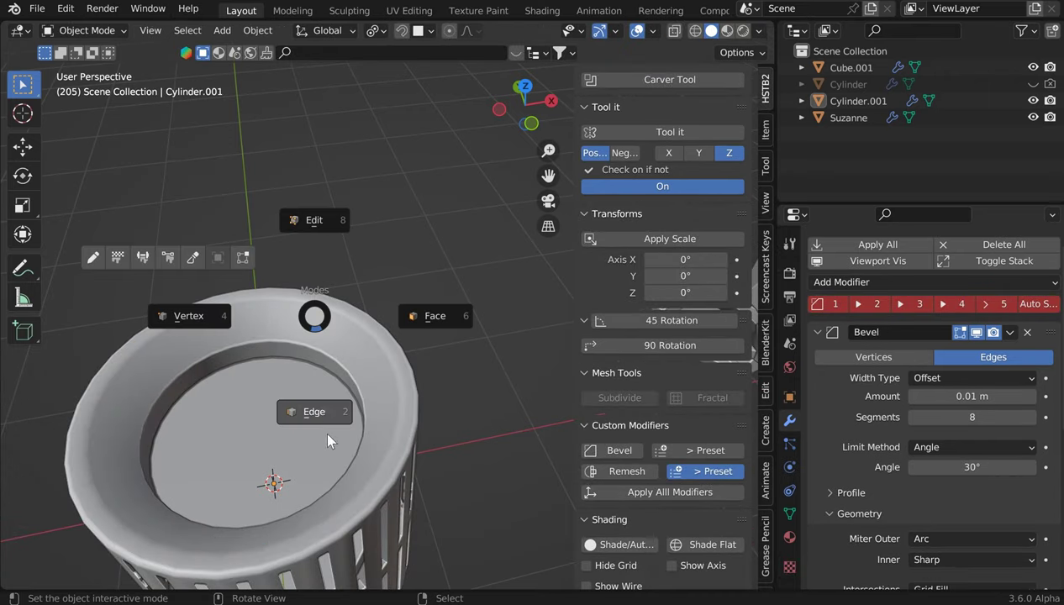
Enter Edit Mode with edge selection and select the edge loop around the top of the central recess
left_click(325, 427)
left_click(334, 312)
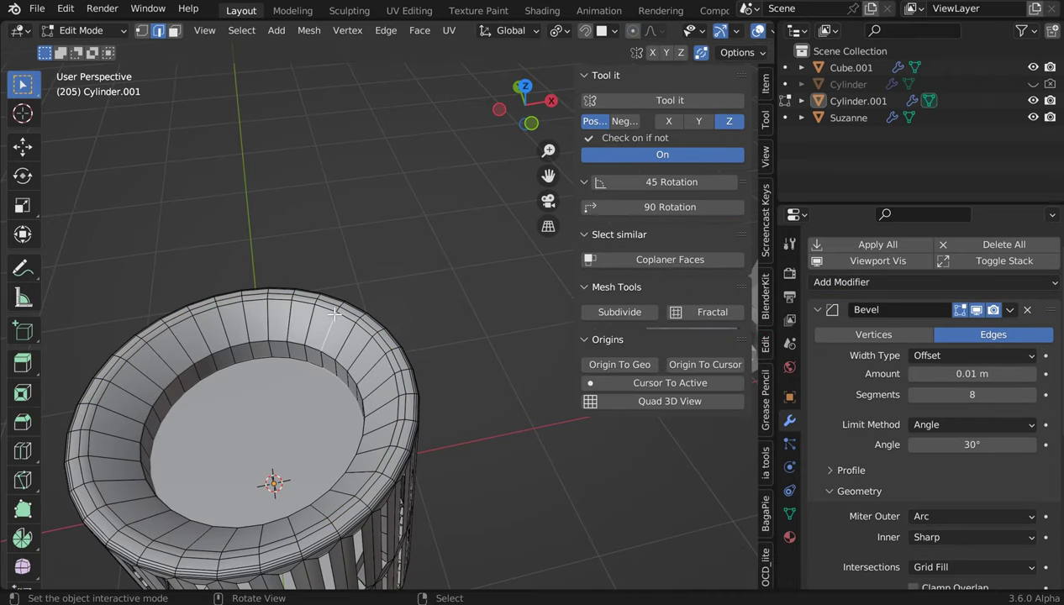
key("alt+e")
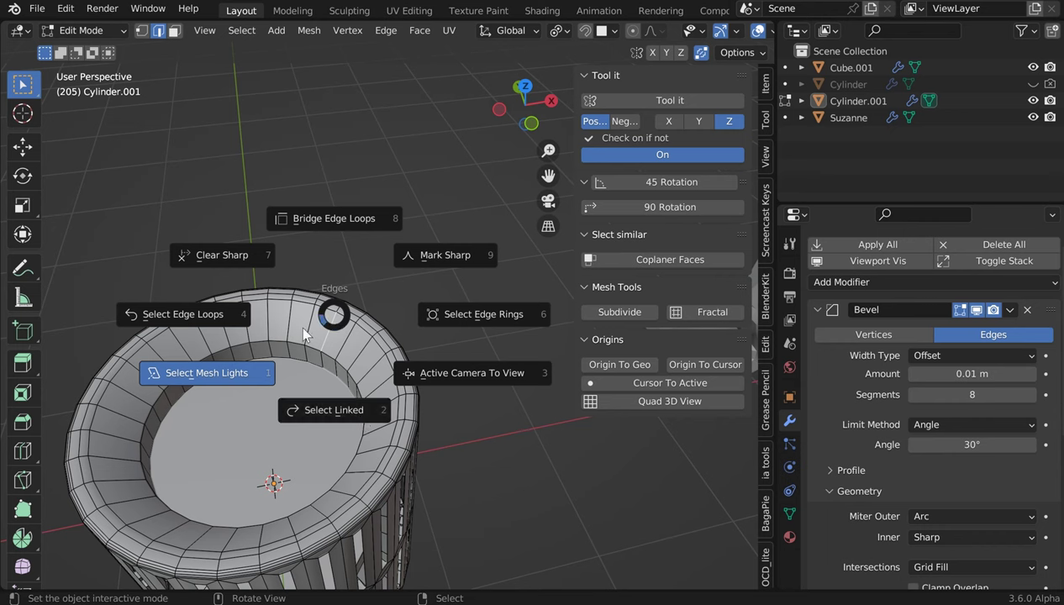
left_click(192, 355)
right_click(197, 358)
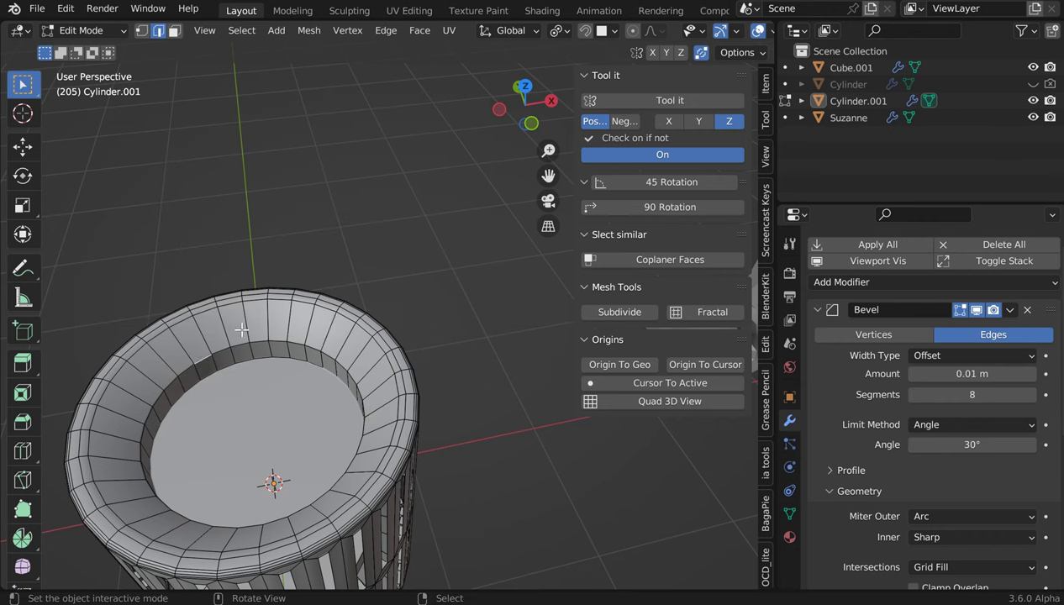
key("ctrl+e")
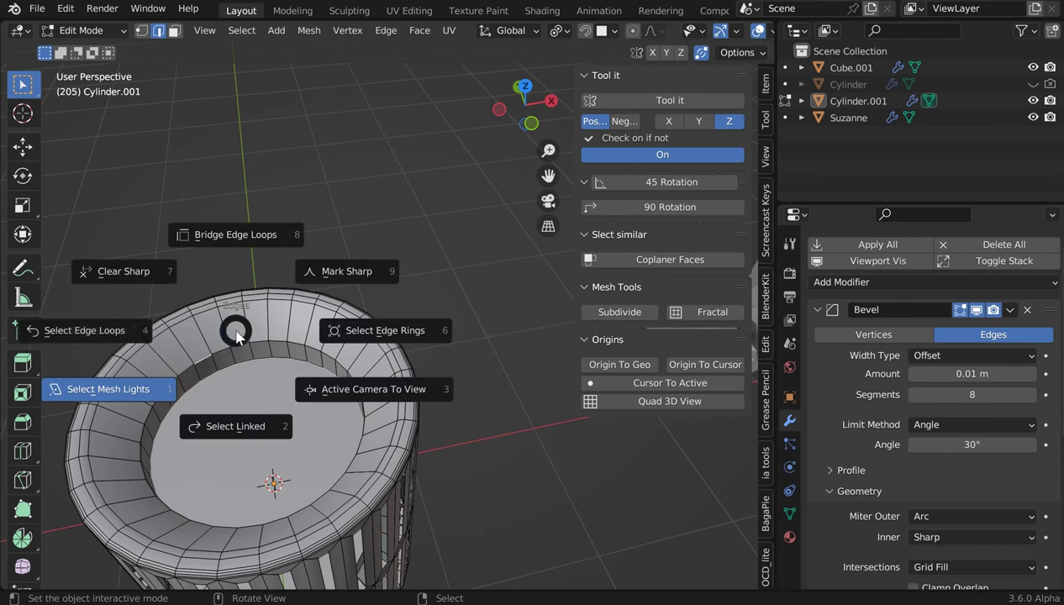
left_click(90, 333)
Select the recess wall and floor as linked geometry, separate them into their own object, and leave Edit Mode
key("ctrl+e")
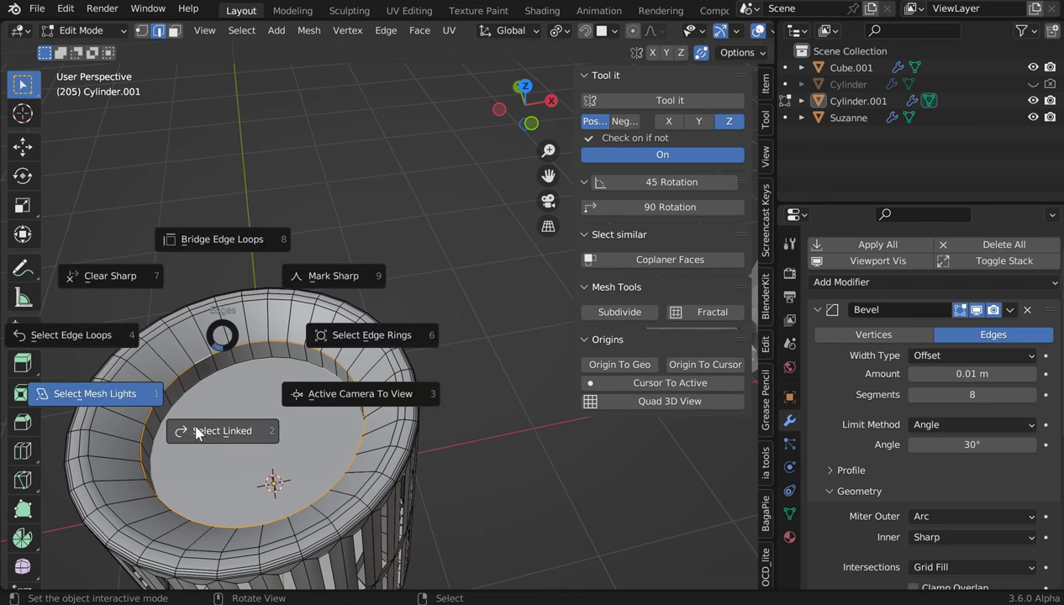
left_click(209, 431)
middle_click_drag(340, 408, 385, 343)
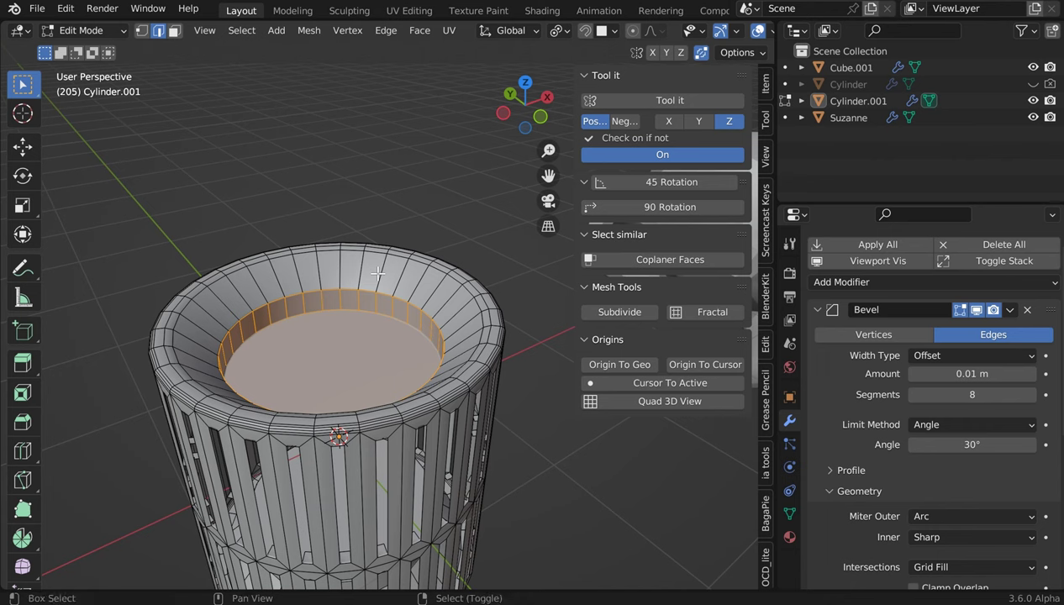
key("p")
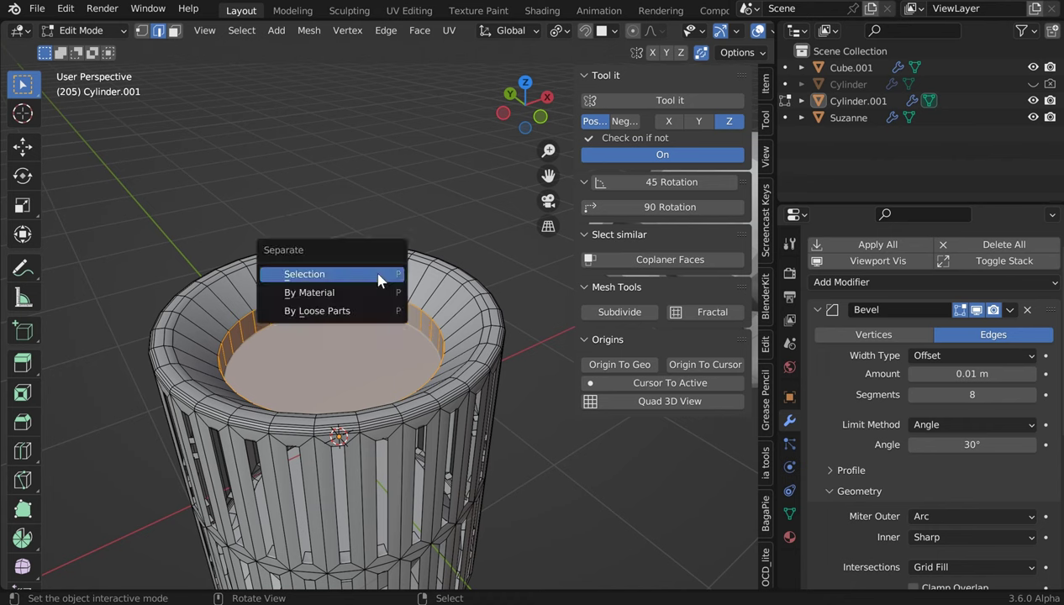
left_click(380, 278)
key("Tab")
Lower the separated recess about 1.03 m along global Z and join it to the slotted cylinder
key("g")
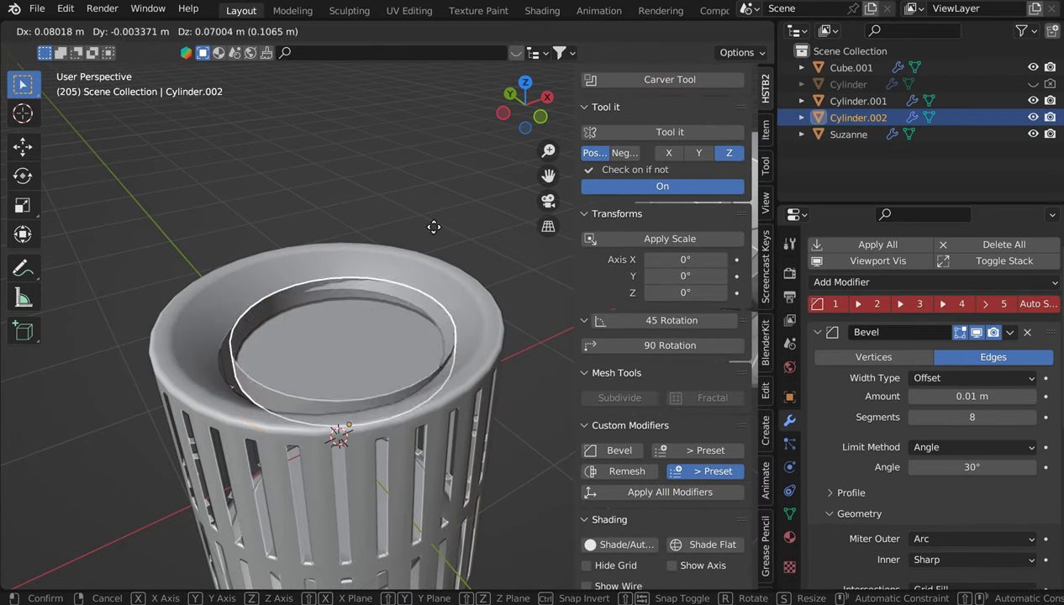
key("Escape")
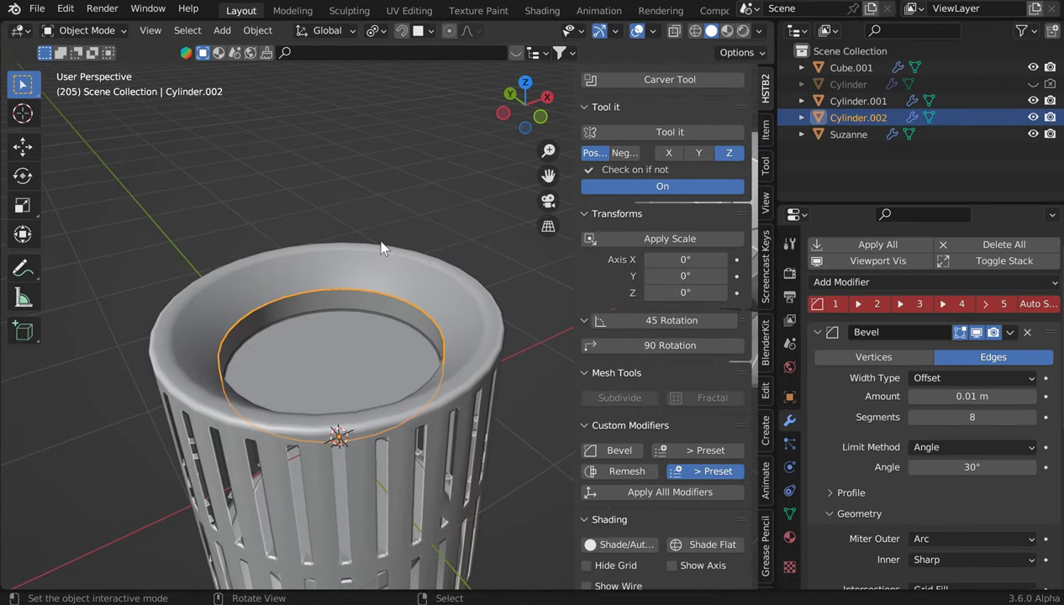
key("g")
key("z")
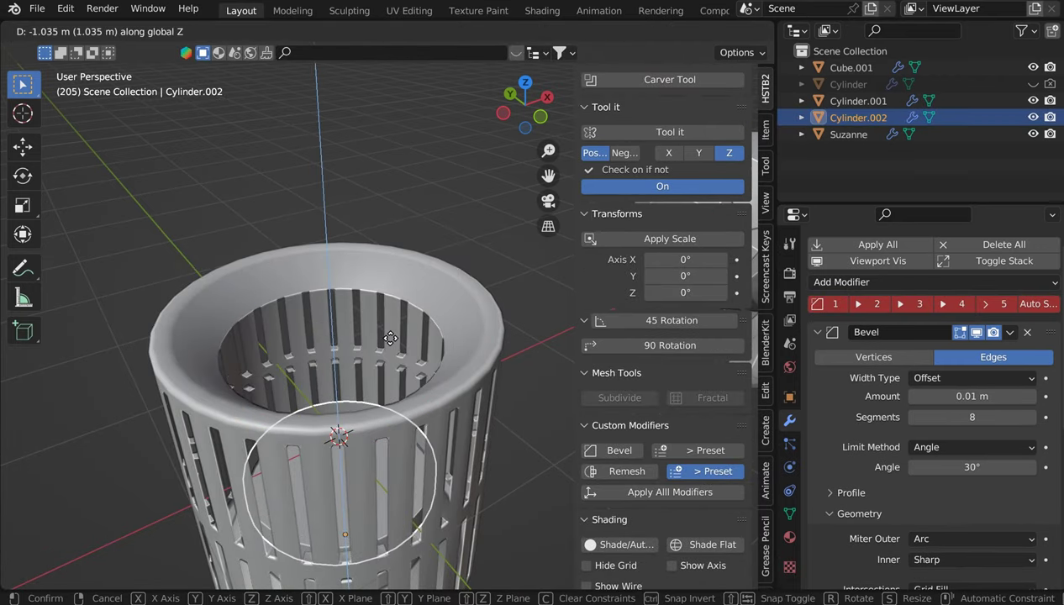
left_click(388, 329)
right_click(377, 263, "shift")
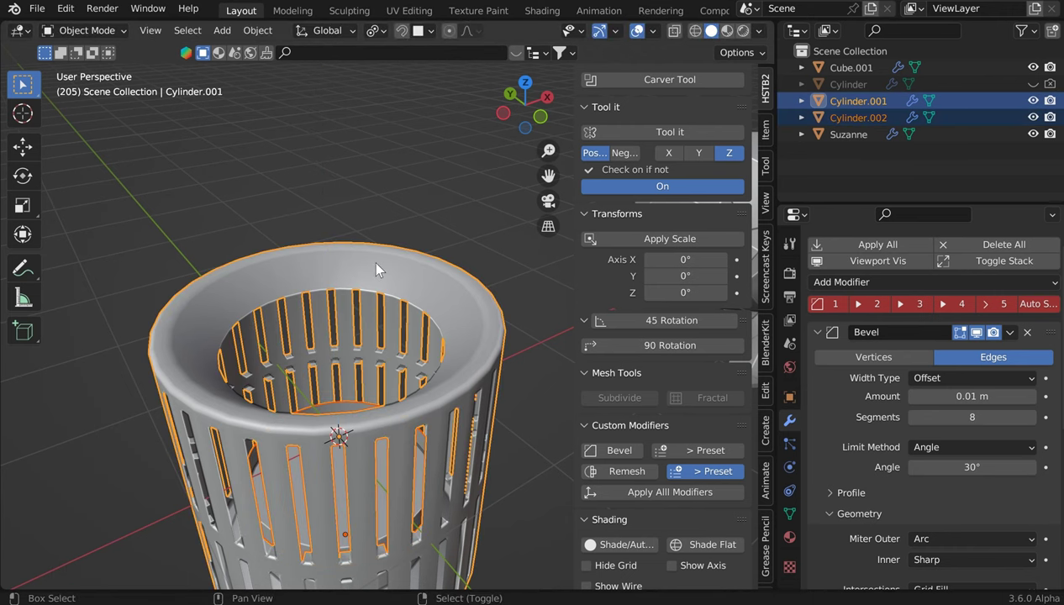
key("ctrl+j")
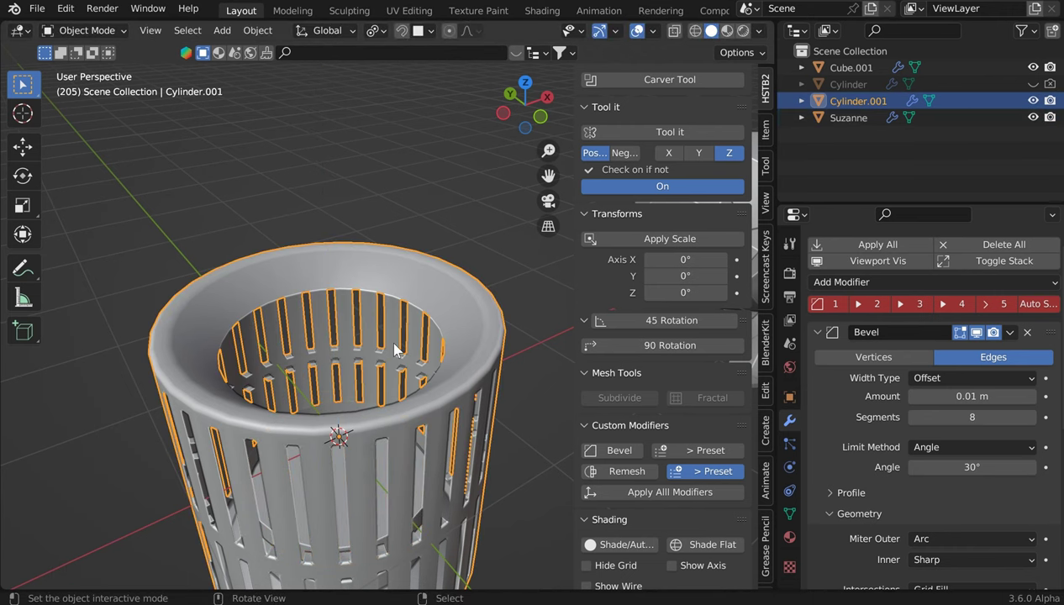
In Edit Mode, select the edge loops around the cylinder's inner opening and the top of the lowered recess
key("Tab")
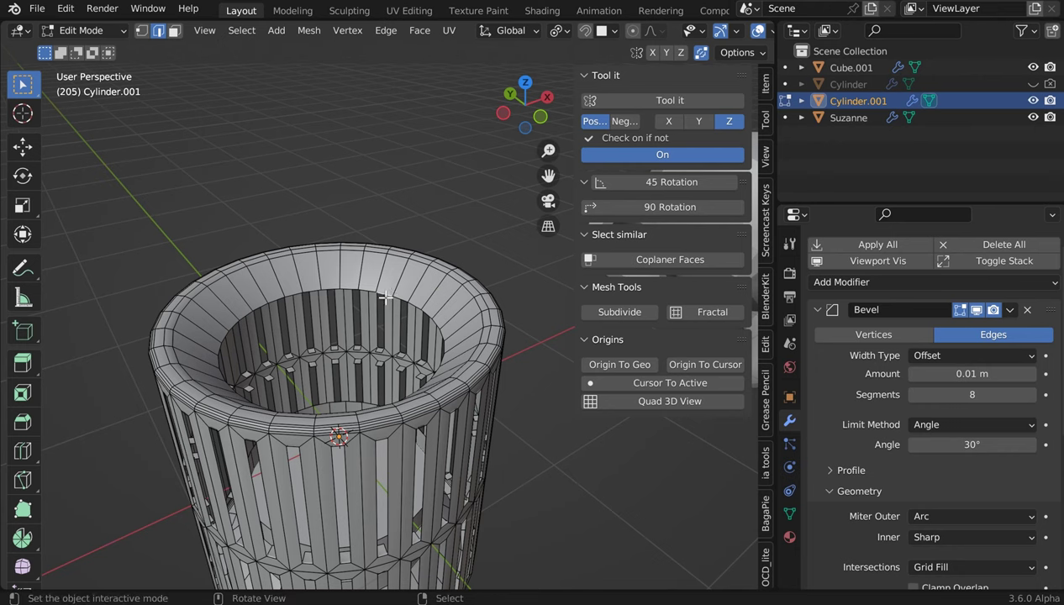
middle_click_drag(368, 338, 359, 421)
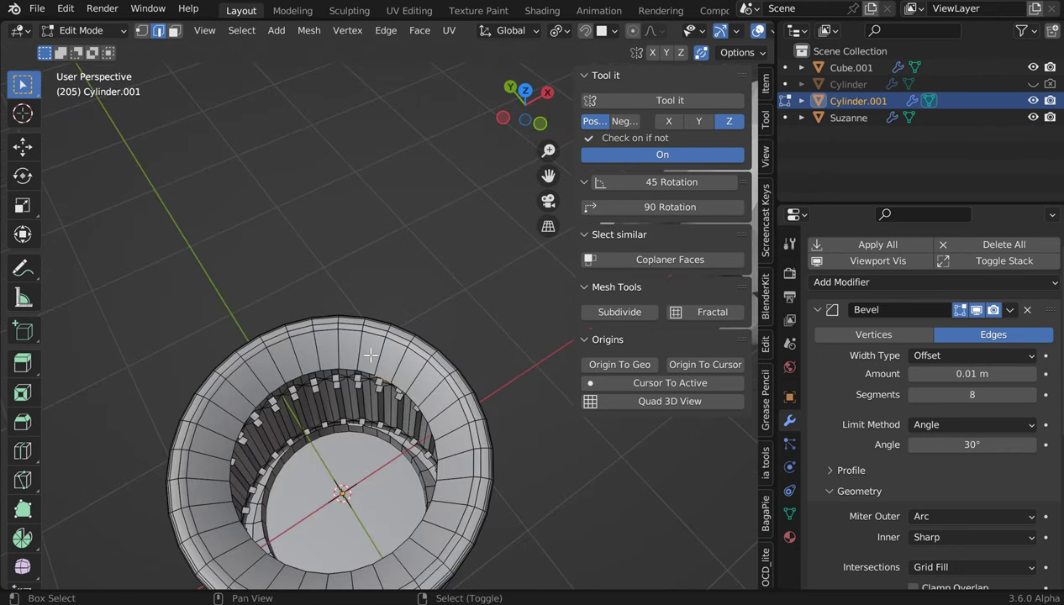
middle_click_drag(344, 363, 345, 355)
middle_click_drag(383, 390, 417, 280, "shift")
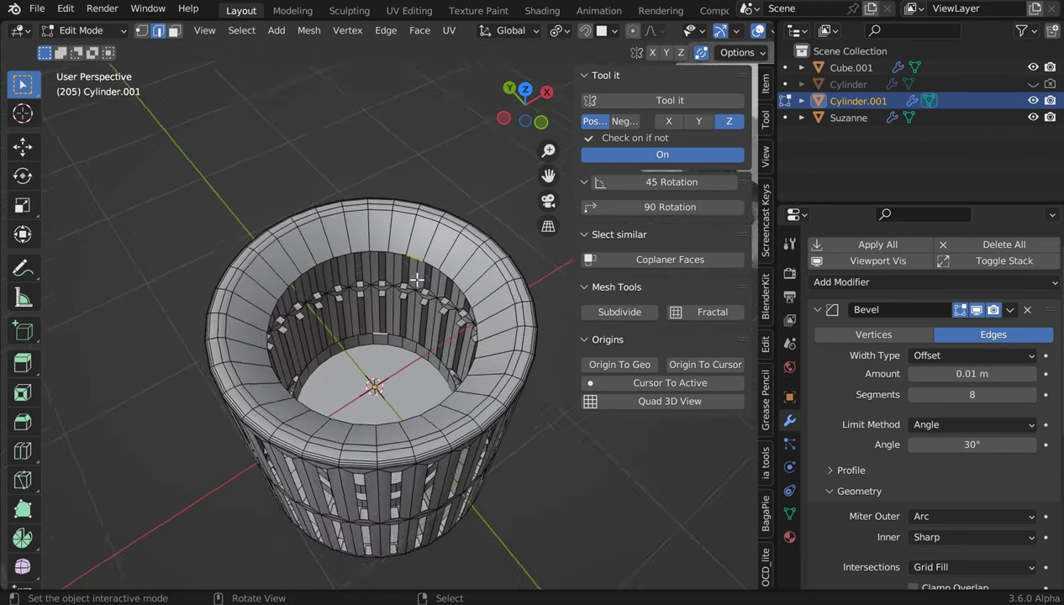
scroll(417, 280, "up", 5)
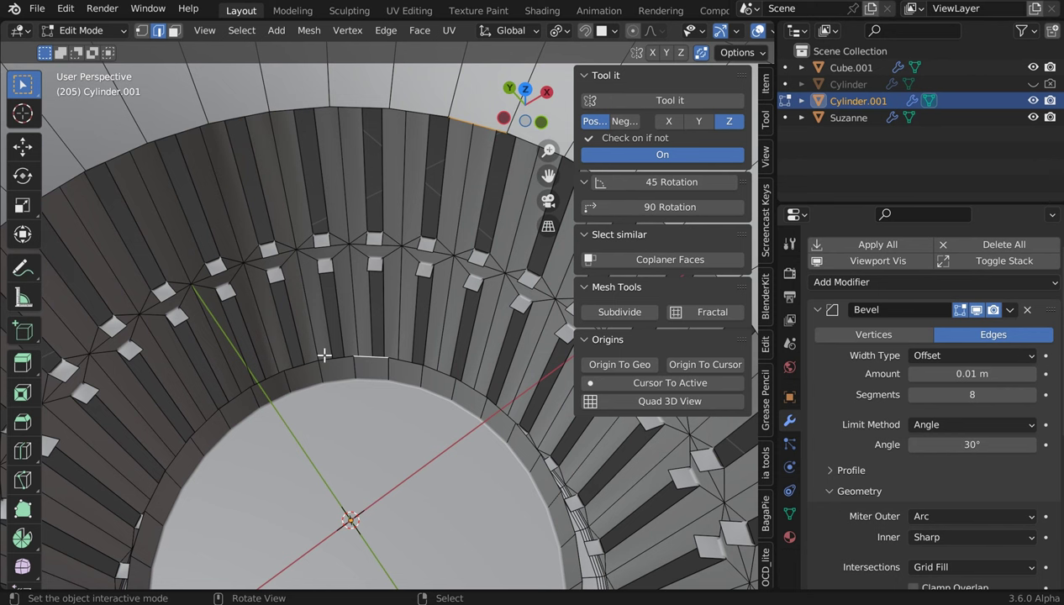
scroll(363, 269, "down", 2)
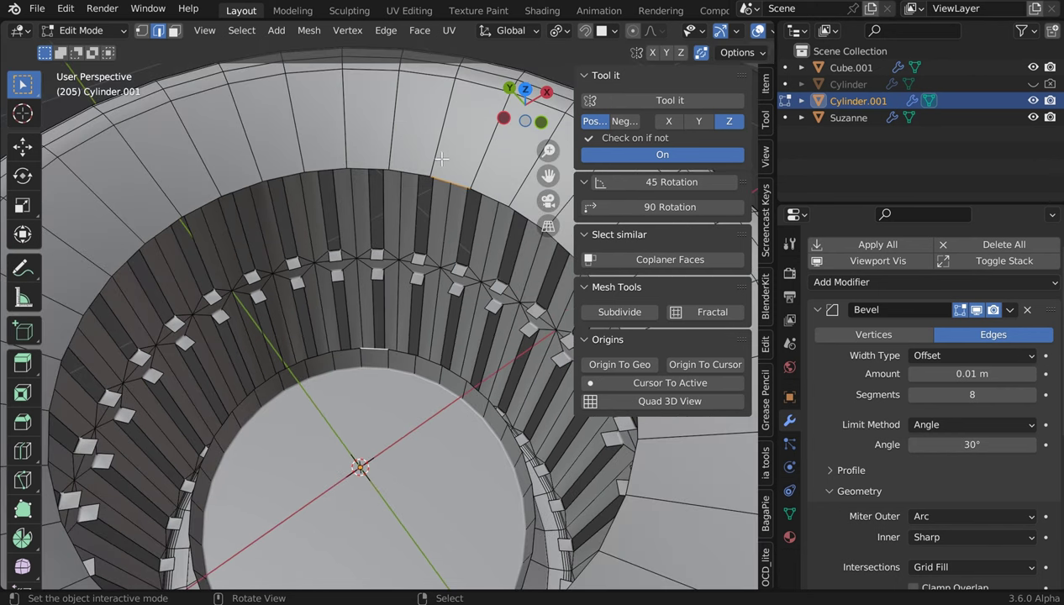
scroll(441, 159, "down", 4)
key("ctrl+e")
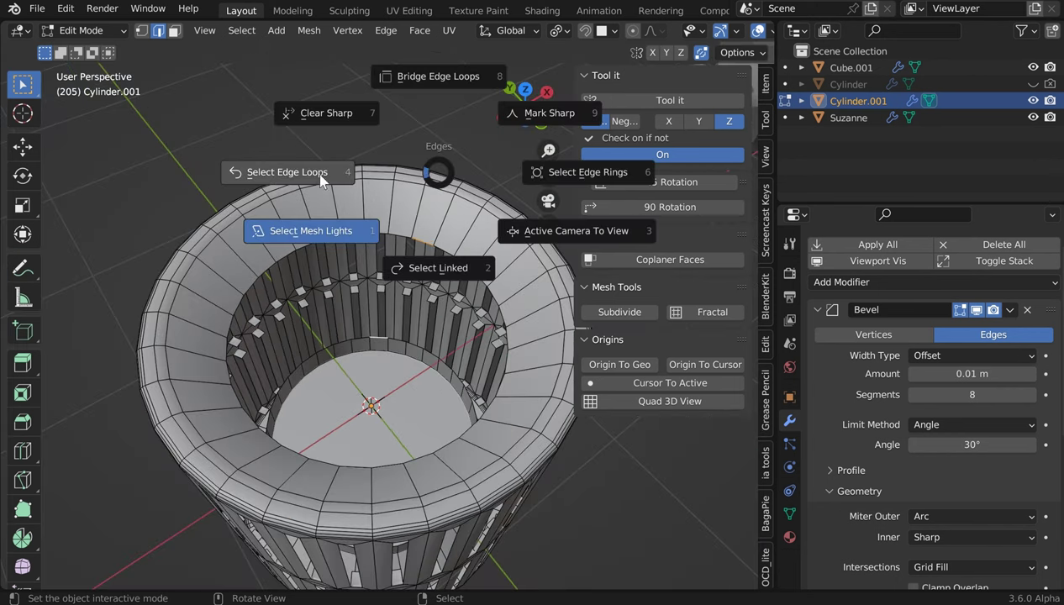
left_click(312, 172)
Search for the bridge command and bridge the two selected edge loops to form an inner wall
key("space")
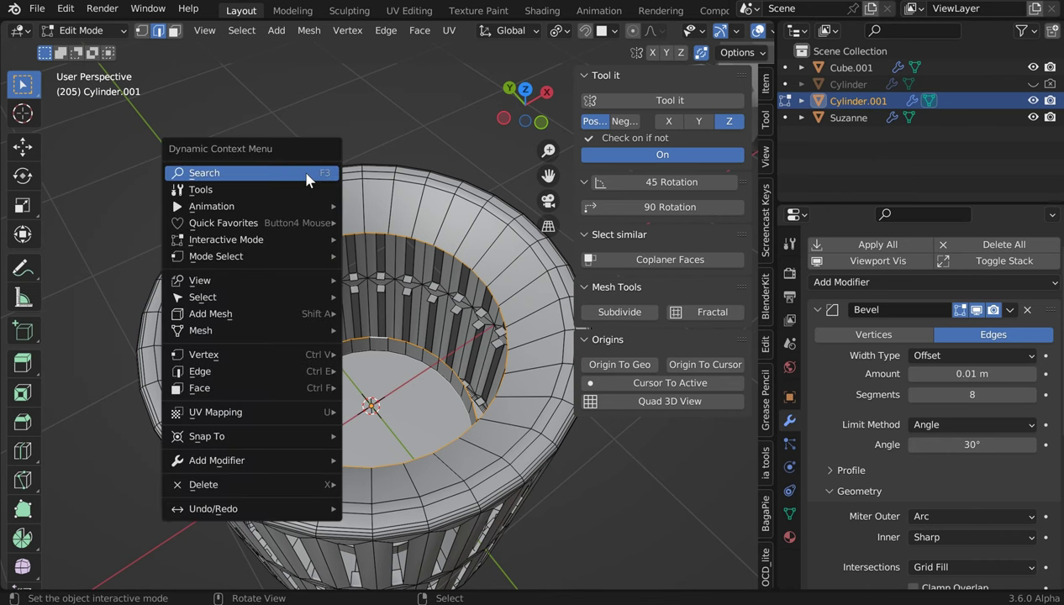
left_click(308, 173)
type("bridge")
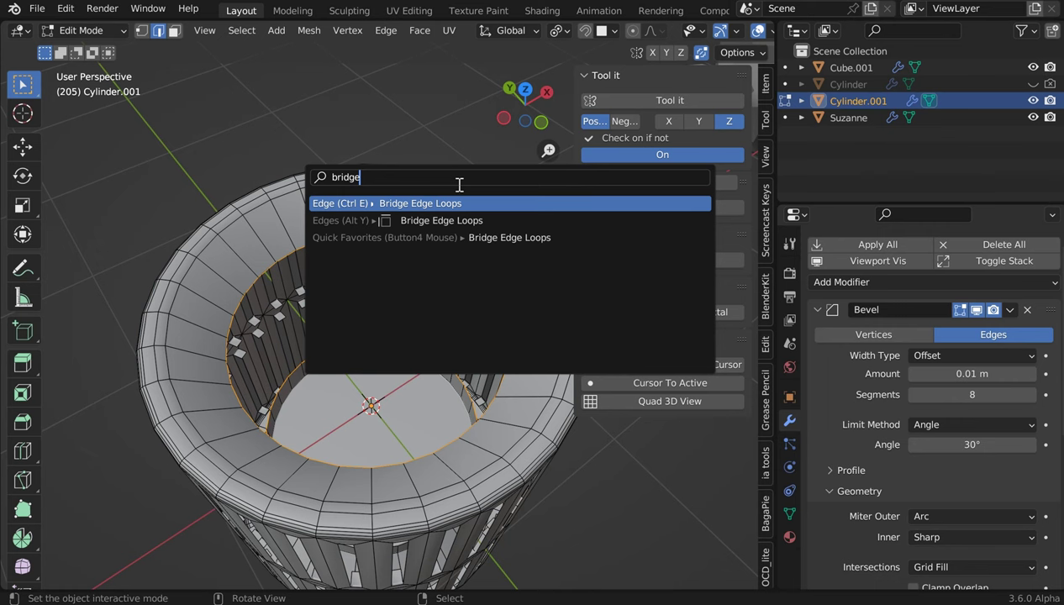
left_click(458, 202)
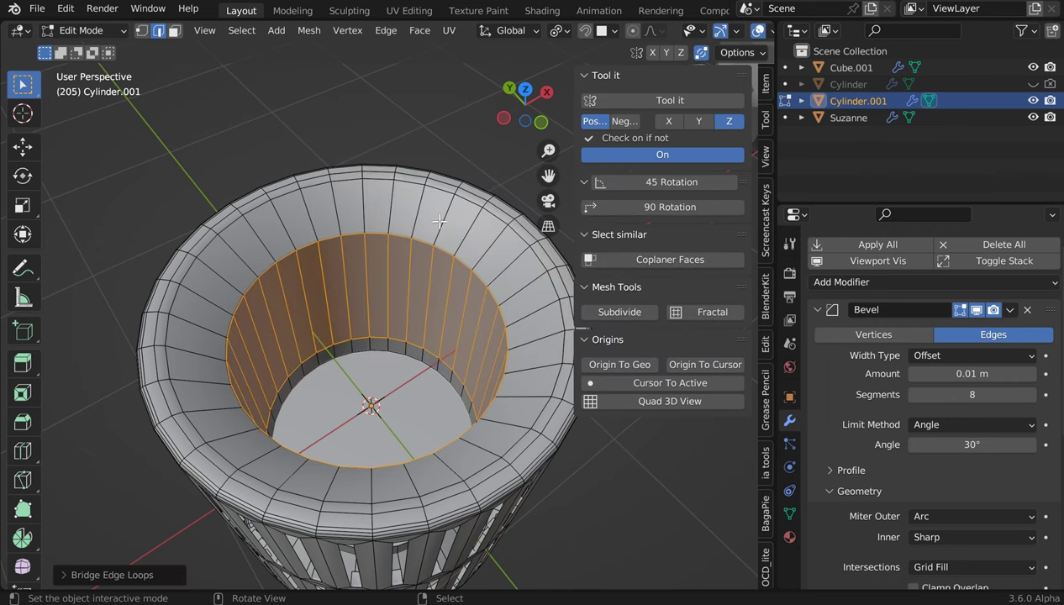
key("alt+e")
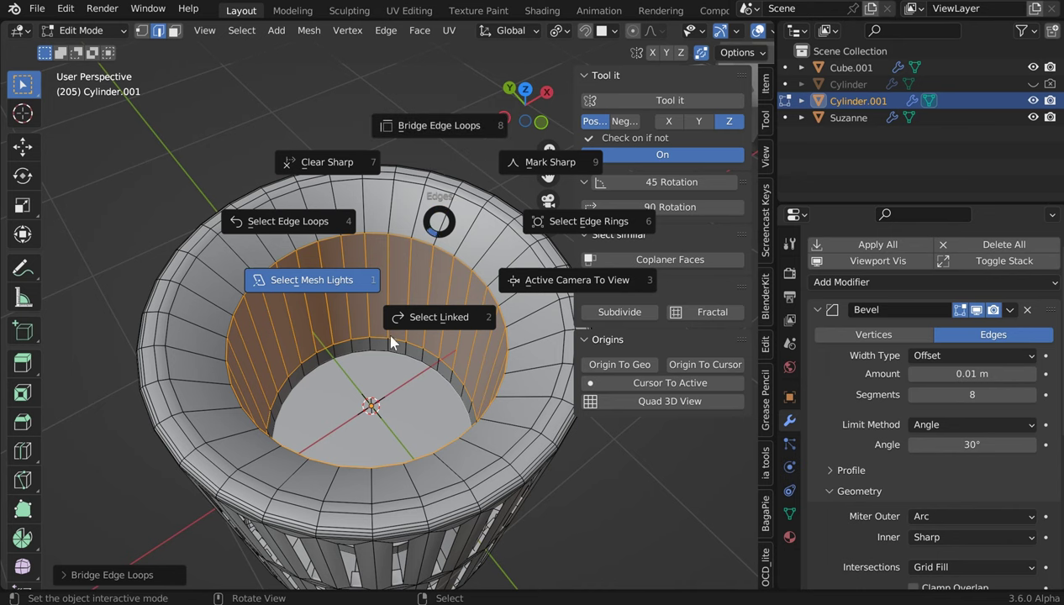
key("Escape")
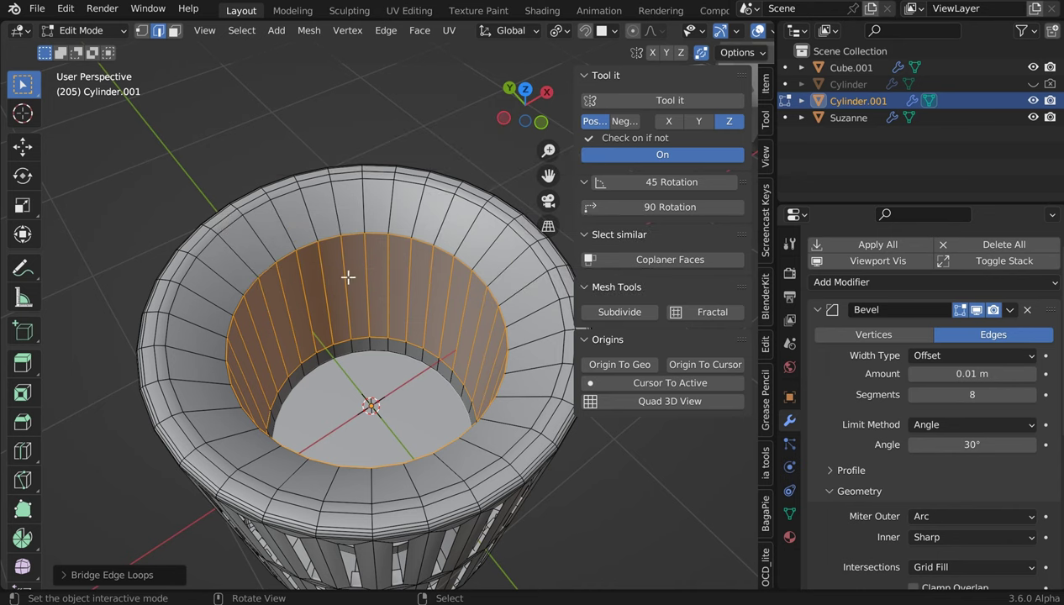
Return to Object Mode, apply smooth shading to the cylinder and examine it
key("Tab")
left_click(369, 182)
middle_click_drag(377, 200, 311, 302)
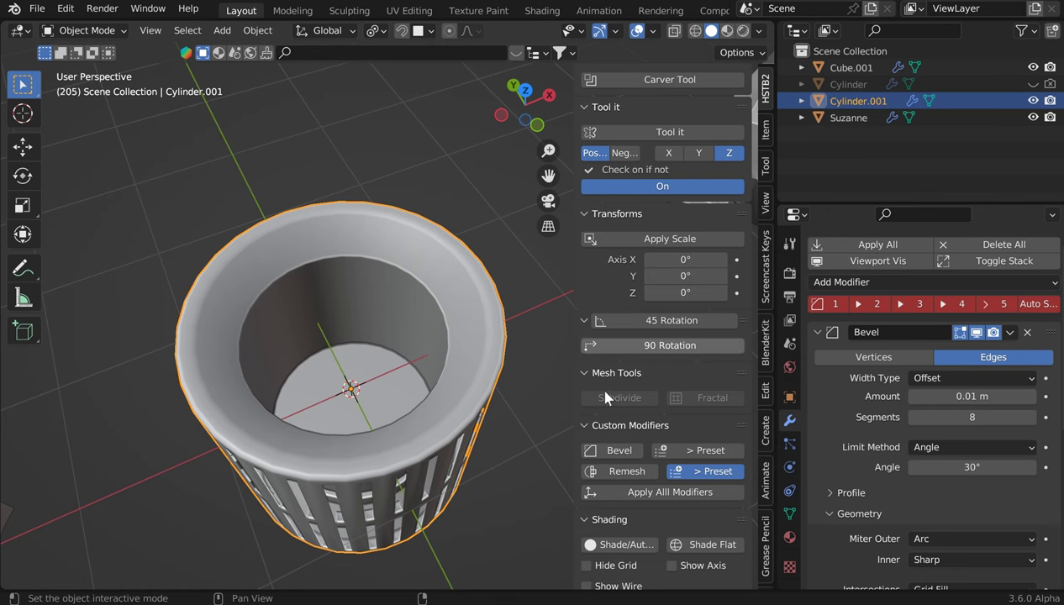
scroll(629, 498, "down", 2)
scroll(629, 498, "down", 1)
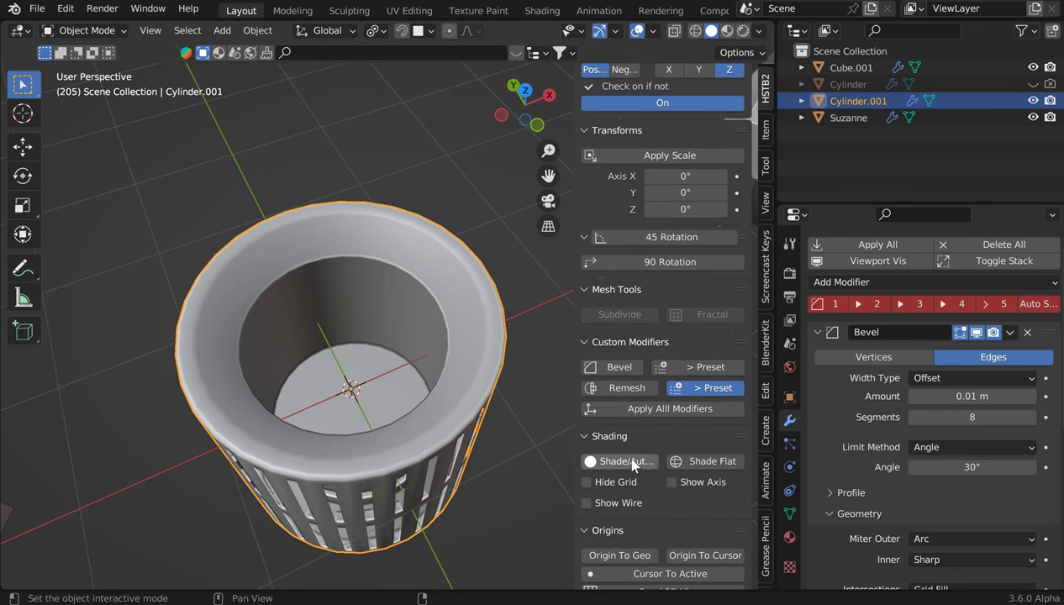
left_click(627, 461)
middle_click_drag(414, 374, 414, 330)
scroll(402, 299, "up", 3)
scroll(404, 293, "down", 5)
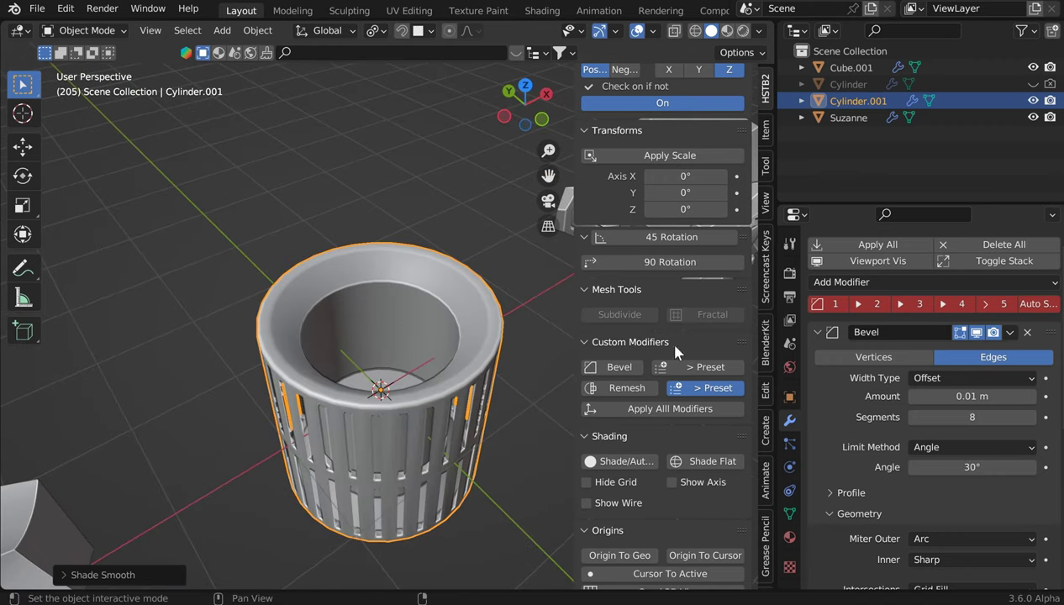
Toggle the wireframe display on and off, and hide the viewport grid
scroll(668, 345, "down", 1)
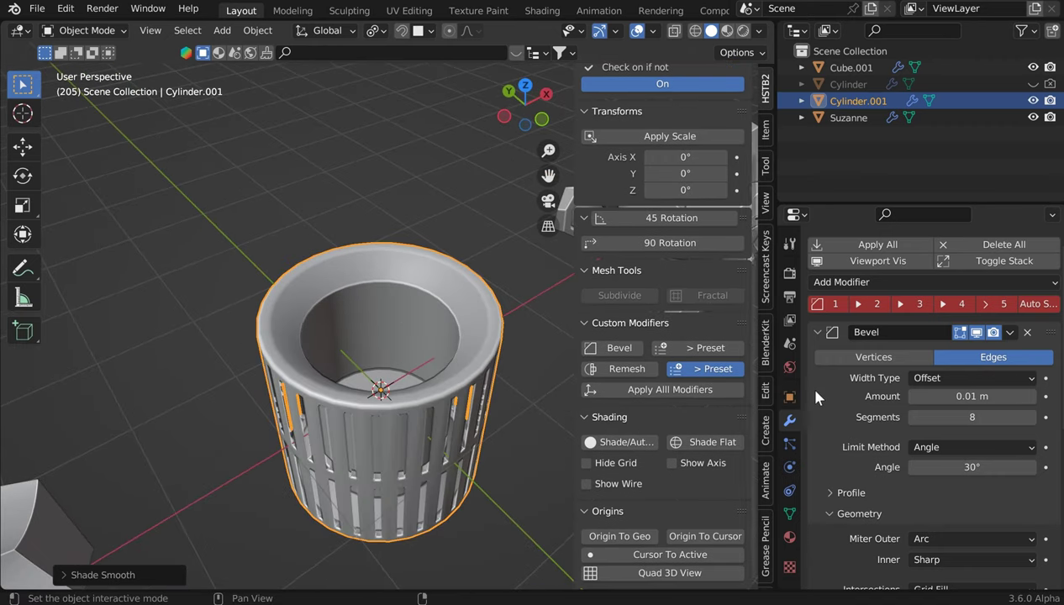
left_click(588, 485)
left_click(588, 484)
left_click(586, 463)
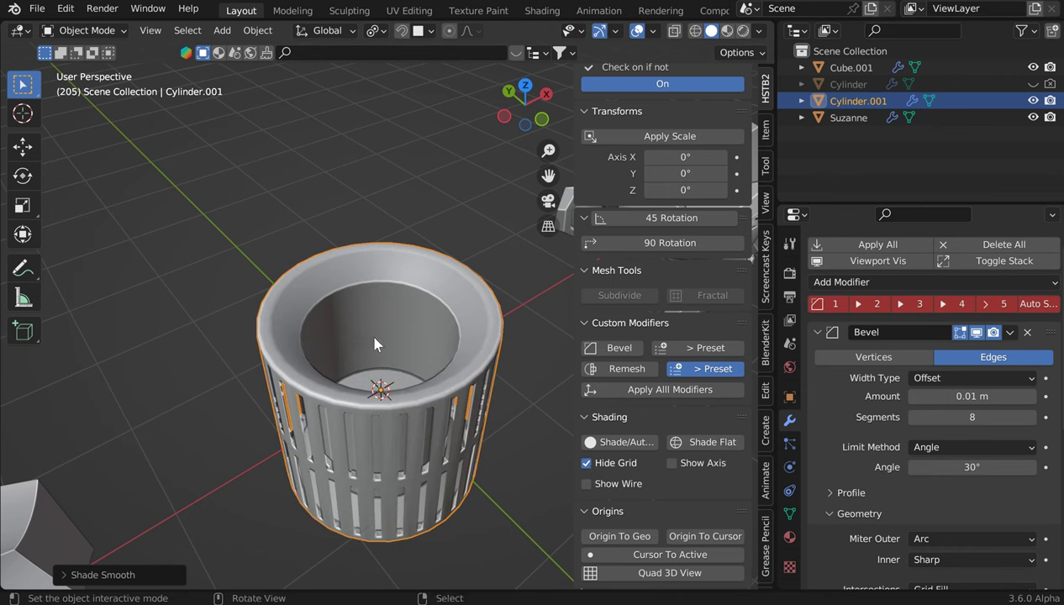
Toggle the viewport grid off and on, and turn on the axis display for the slotted cylinder
left_click(586, 463)
left_click(587, 464)
left_click(673, 463)
mouse_move(566, 433)
middle_mouse_down()
mouse_move(313, 294)
mouse_move(370, 330)
middle_mouse_up()
Shade the slotted cylinder flat, and switch it back to smooth shading
left_click(704, 443)
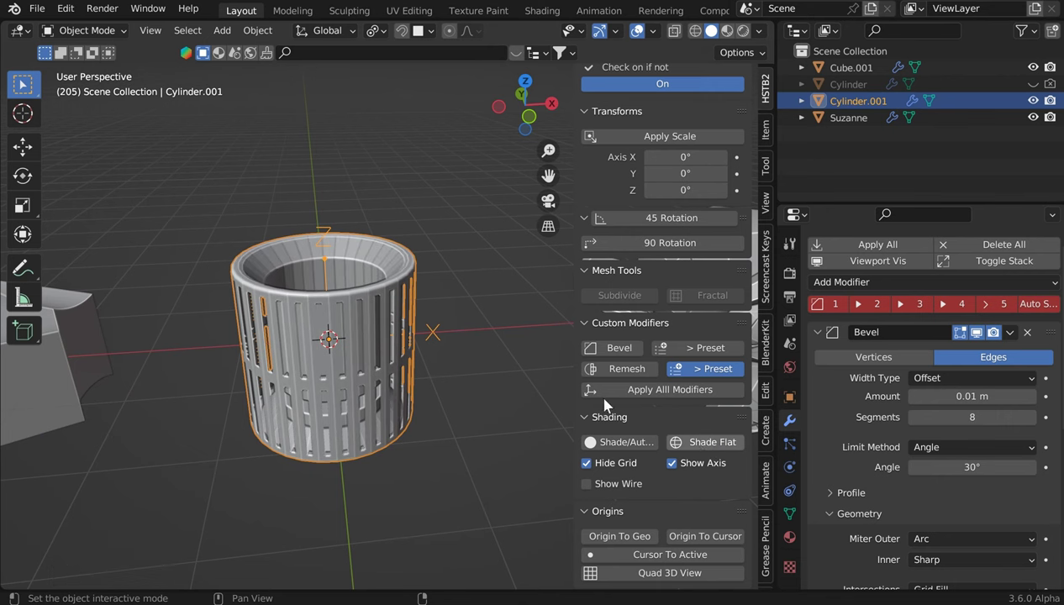
scroll(471, 361, "up", 5)
left_click(607, 442)
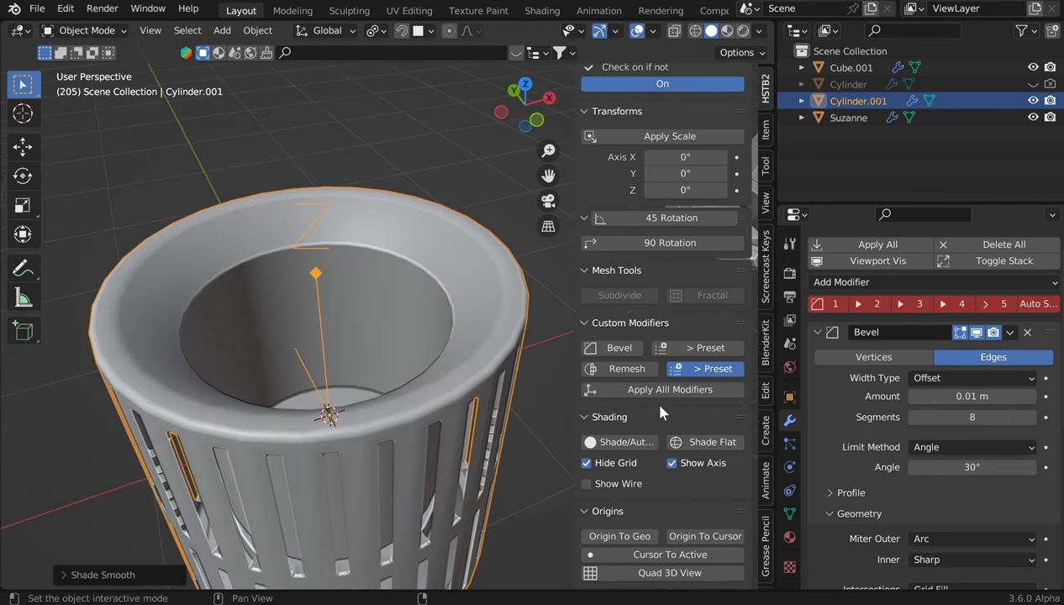
Apply all modifiers on the slotted cylinder and test moving it freely
left_click(672, 400)
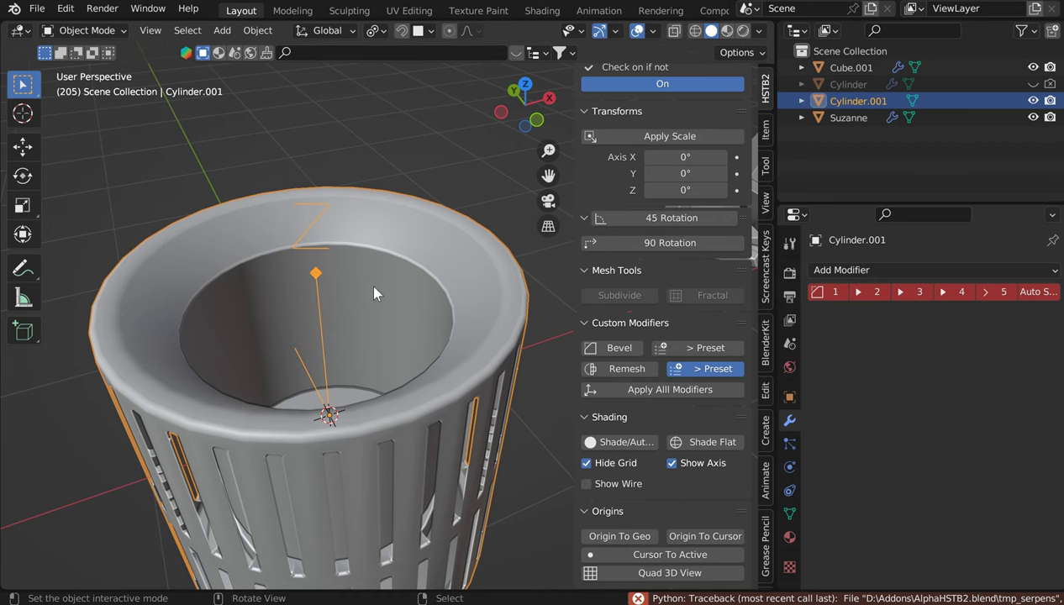
key("g")
left_click(422, 238)
middle_click_drag(422, 239, 428, 250)
scroll(428, 249, "down", 4)
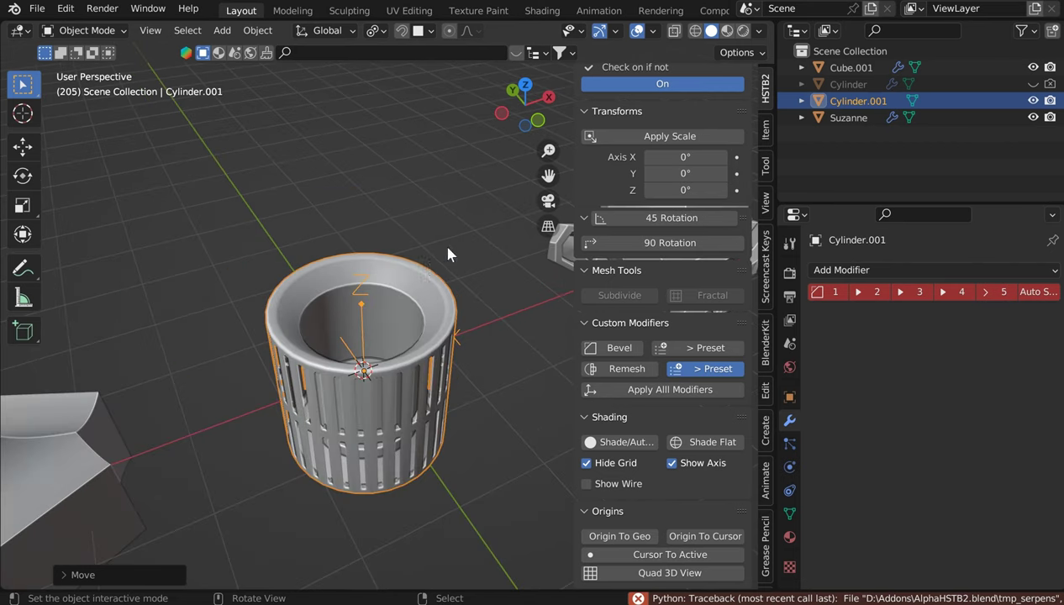
middle_click_drag(450, 290, 396, 278)
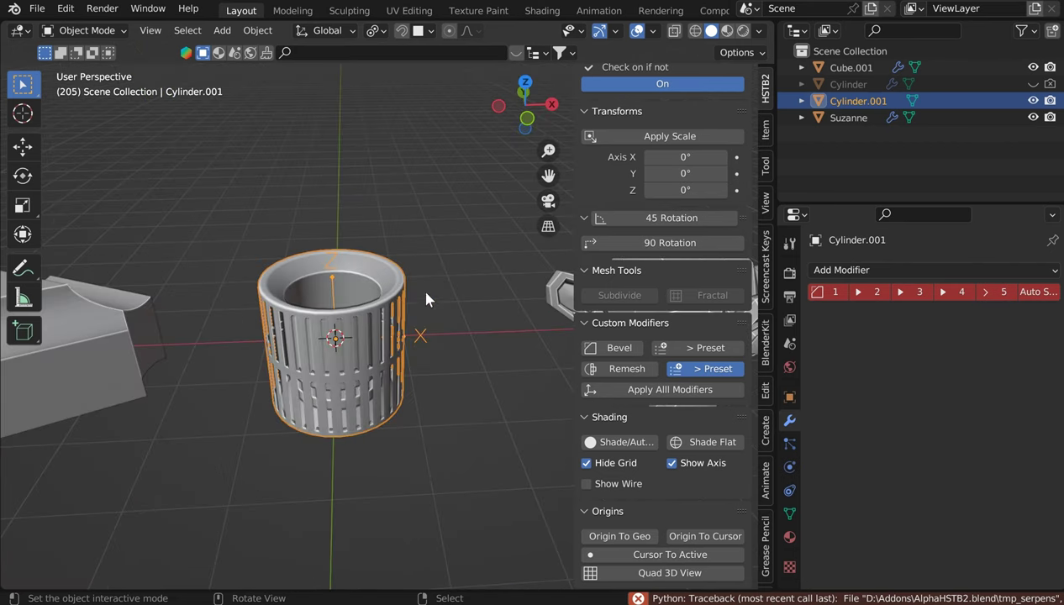
Show the viewport grid again, turn off the axis display, and briefly check the cylinder's applied mesh in Edit Mode
left_click(599, 464)
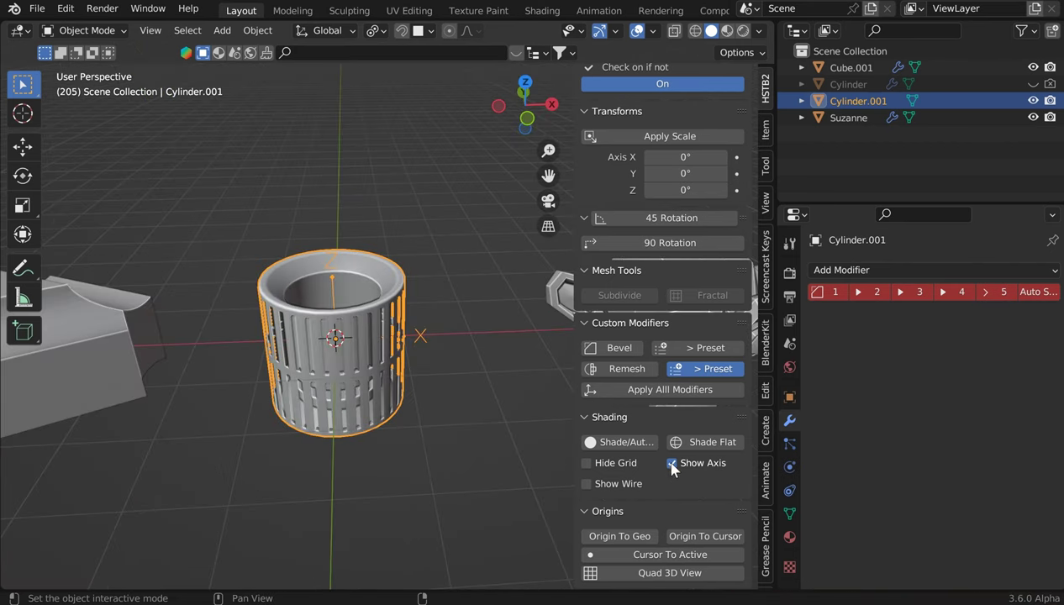
key("Tab")
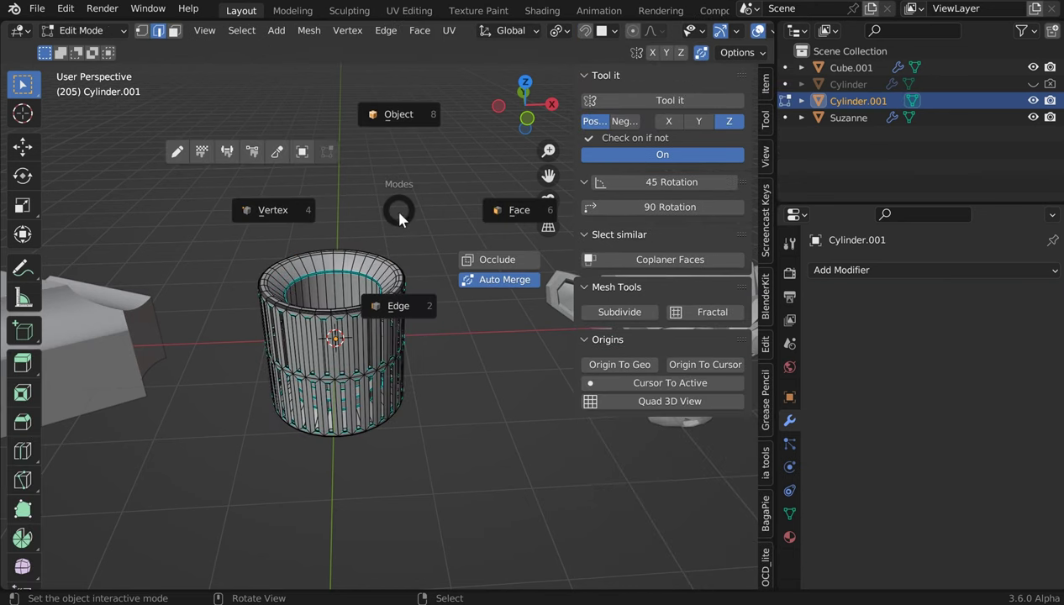
left_click(405, 118)
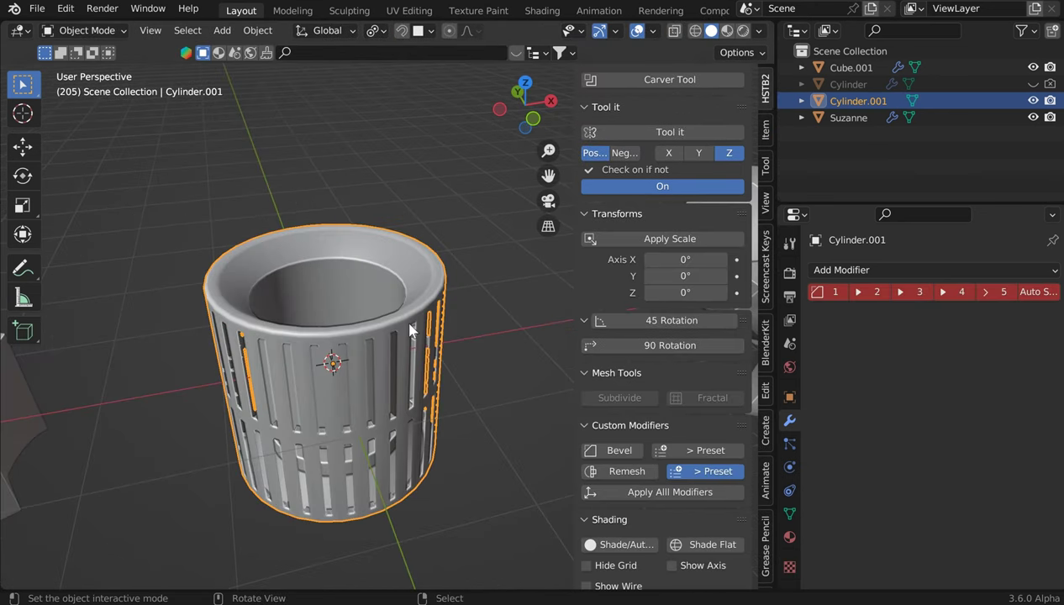
Move the cylinder along the X axis towards Suzanne and set its origin to the 3D cursor
key("g")
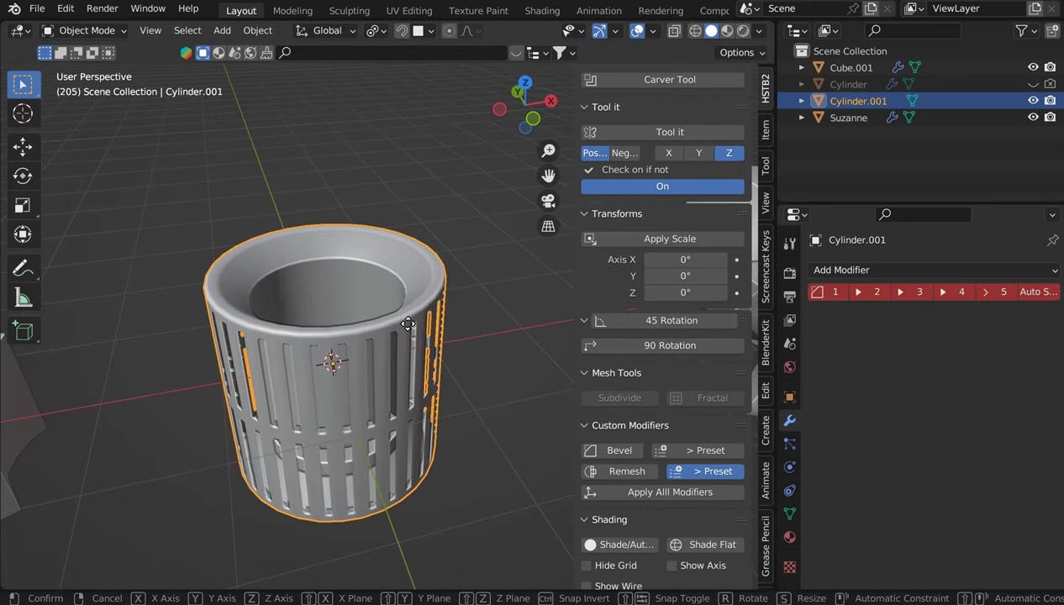
key("x")
left_click(454, 303)
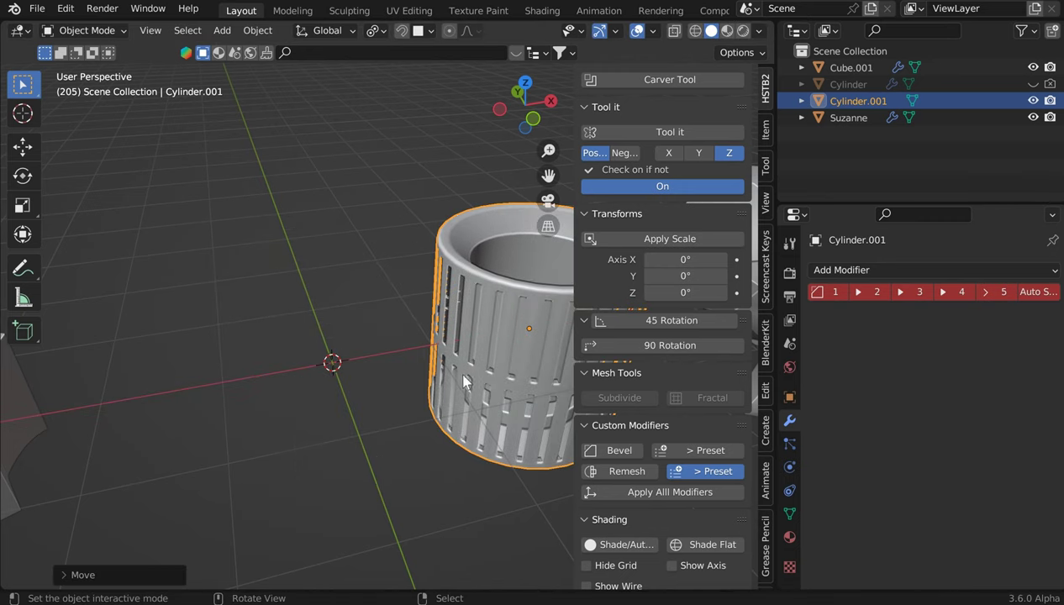
middle_click_drag(500, 420, 392, 375, "shift")
scroll(392, 375, "down", 2)
scroll(738, 558, "down", 4)
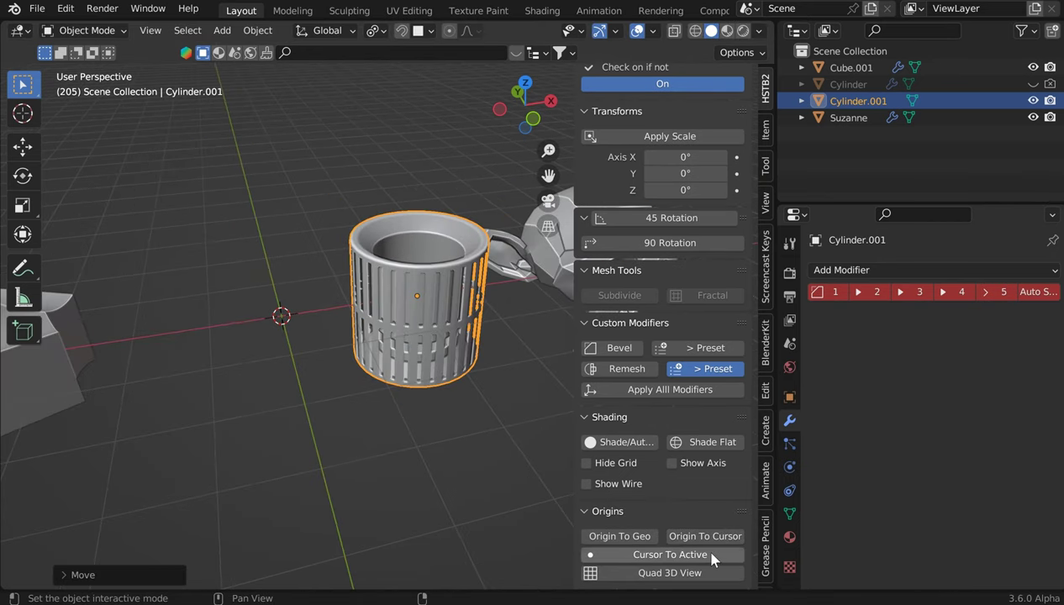
left_click(706, 538)
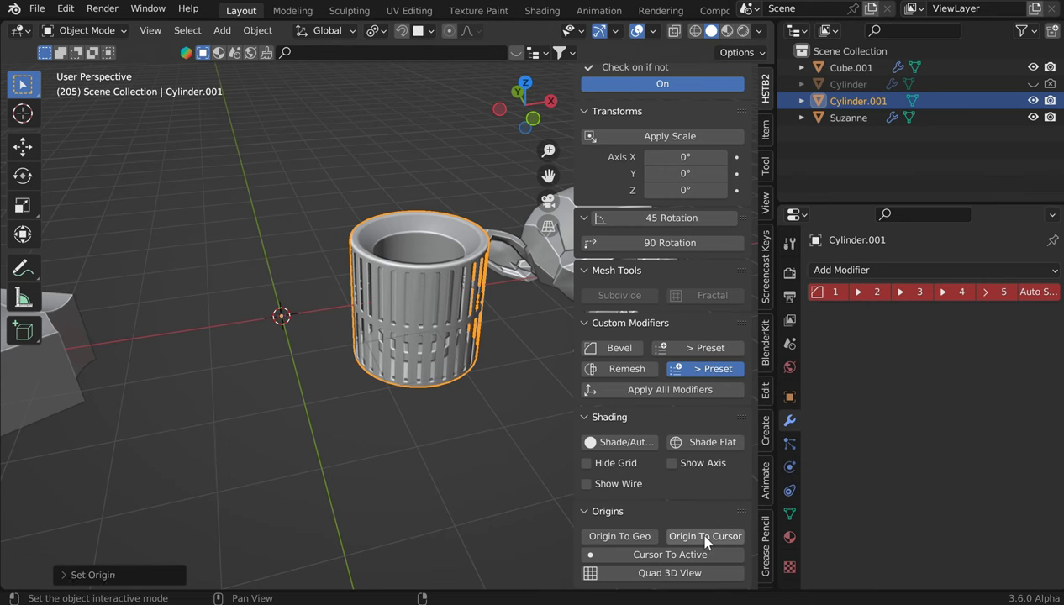
Try rotating the cylinder around its new origin, freely and about the global X axis
key("r")
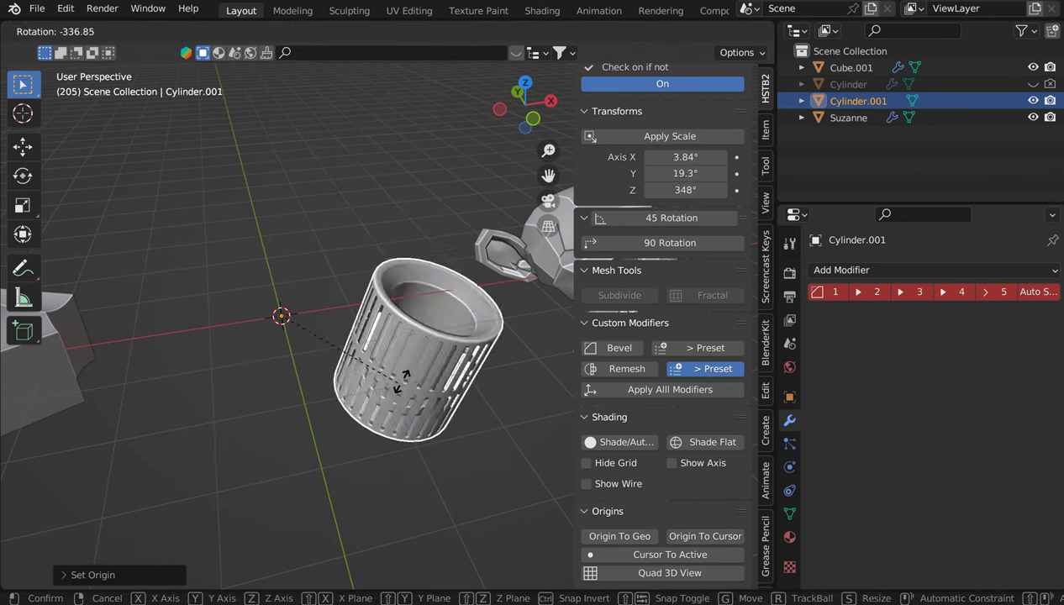
key("x")
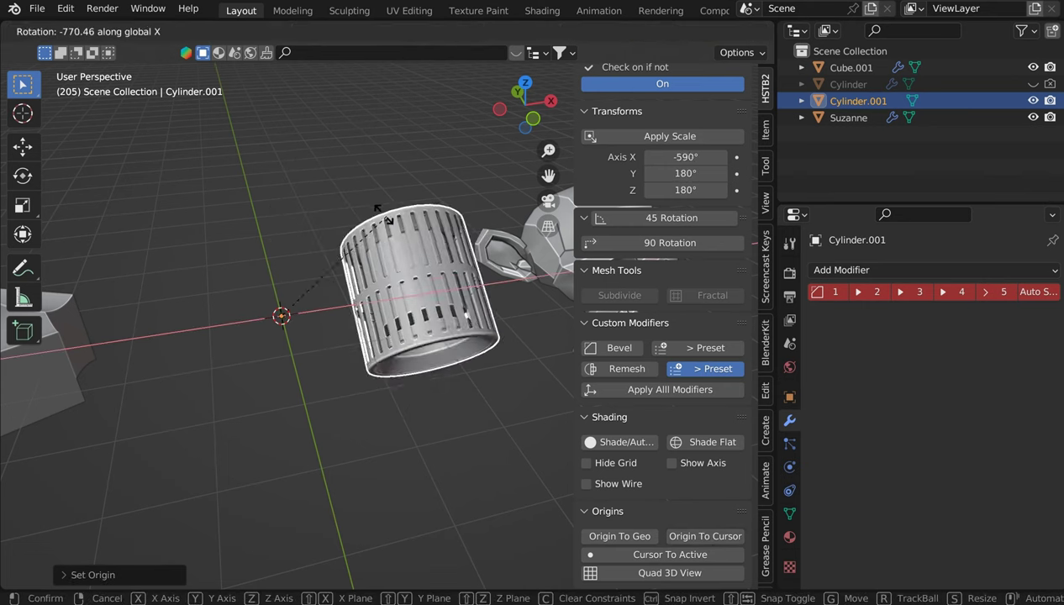
key("Escape")
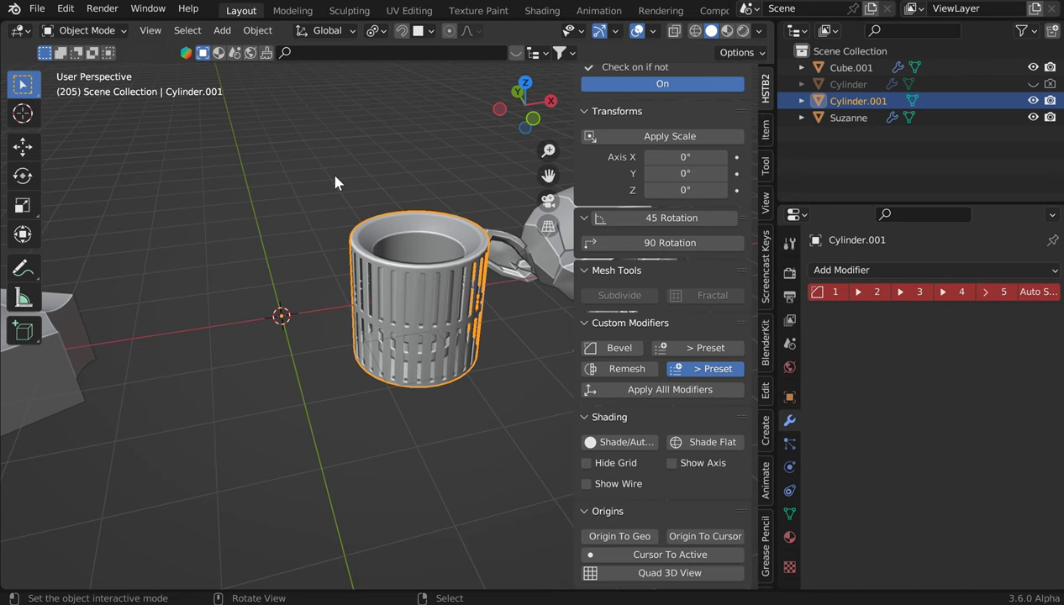
Try mirroring the cylinder across its origin along the global X, Z and Y axes
key("ctrl+m")
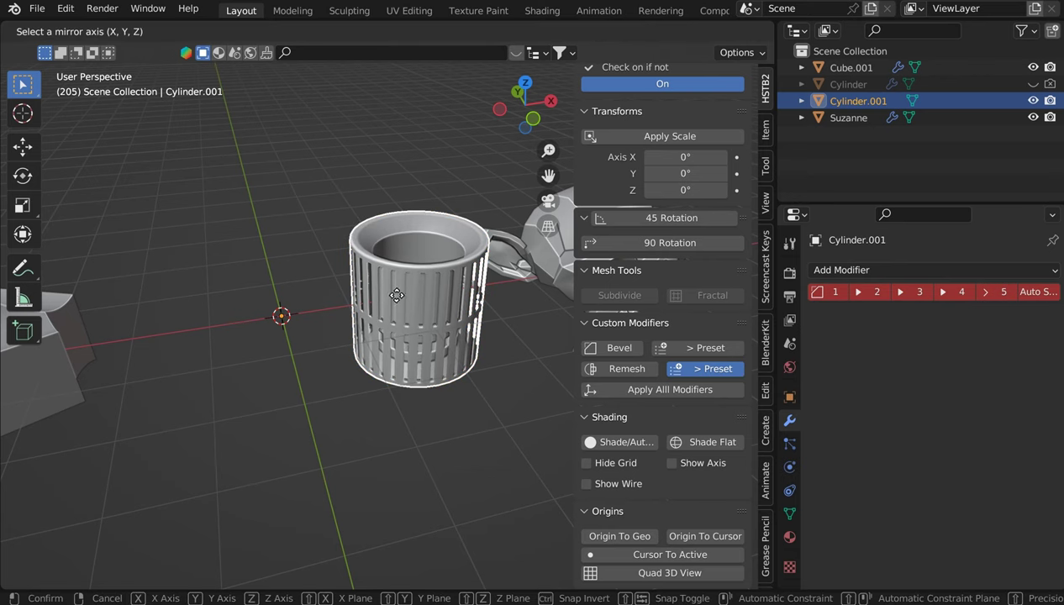
key("x")
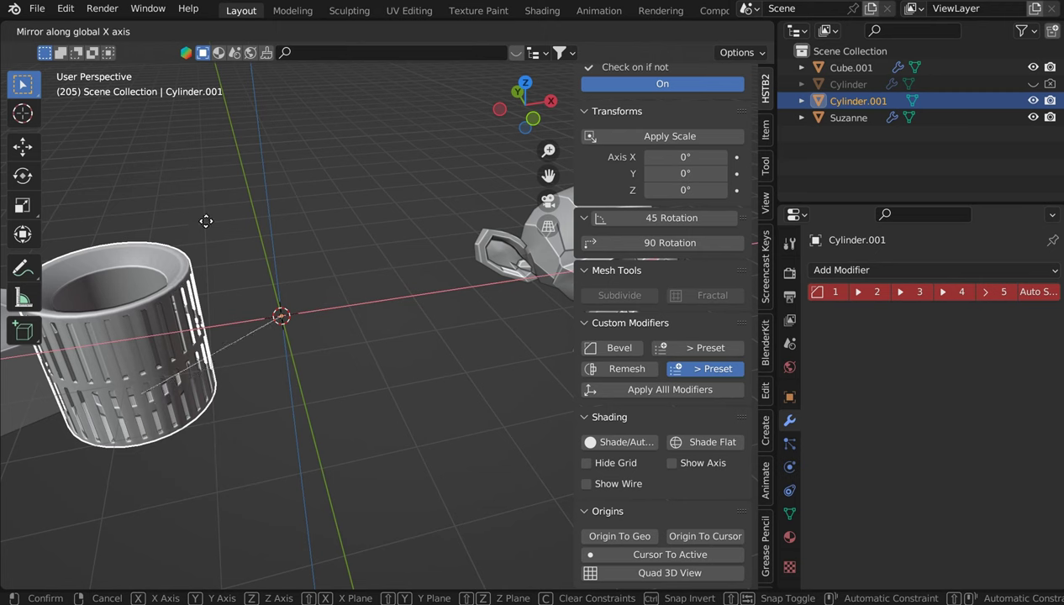
key("z")
key("x")
key("y")
left_click(436, 301)
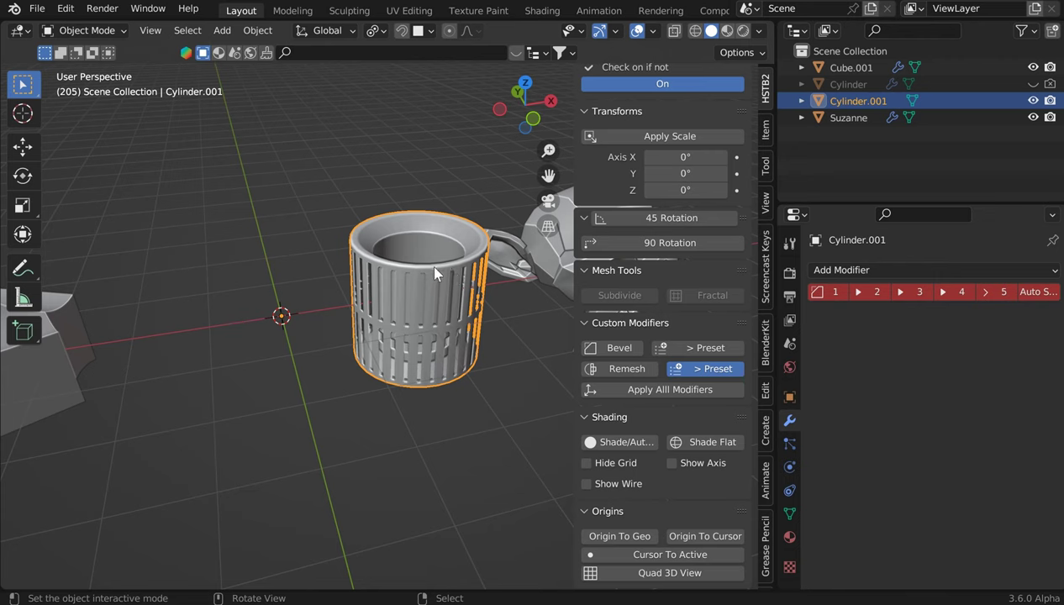
Create a linked duplicate of the cylinder in place and mirror it along the global X axis
key("shift+d")
right_click(439, 239)
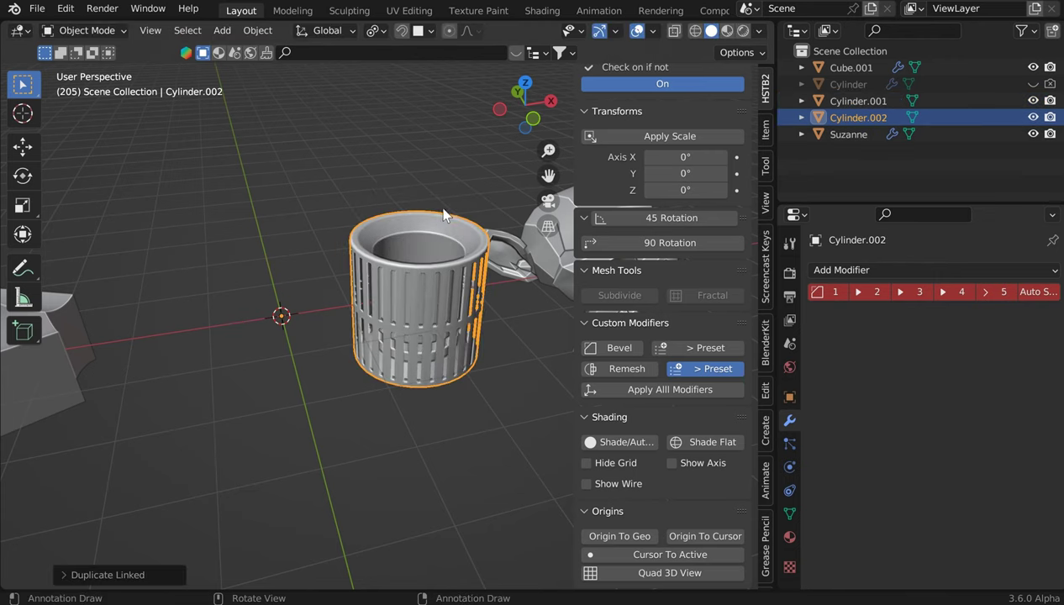
key("ctrl+m")
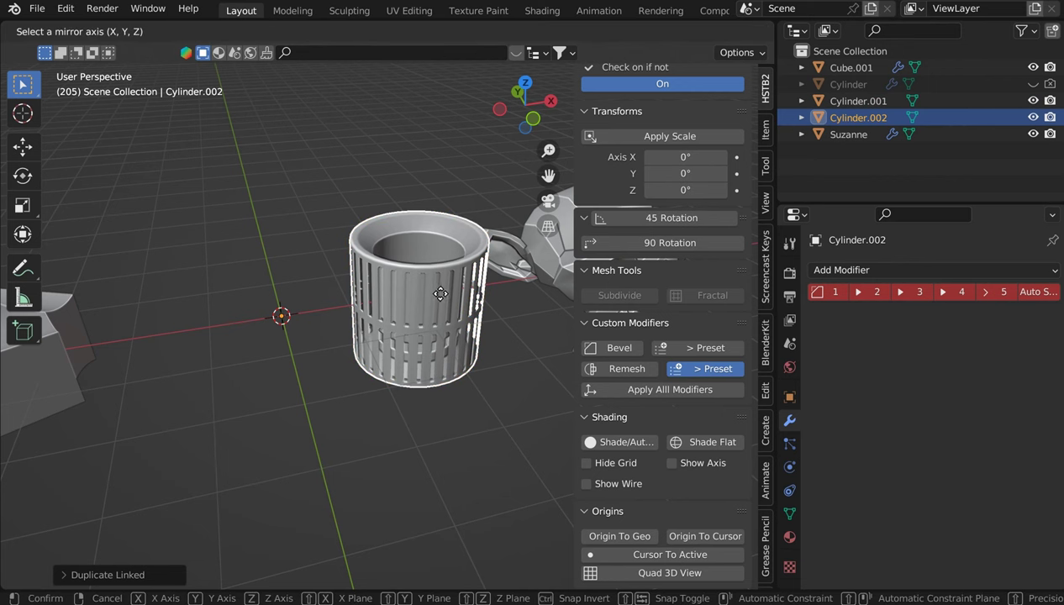
key("x")
left_click(281, 278)
Add the original cylinder to the selection and join both cylinders into one object
middle_click_drag(259, 199, 360, 259)
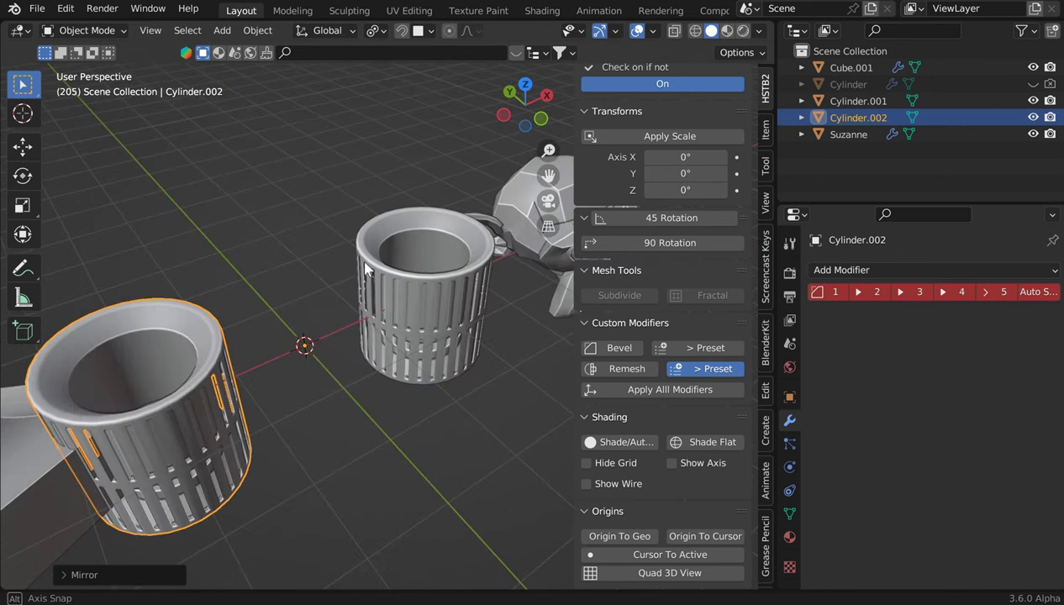
left_click(406, 284, "shift")
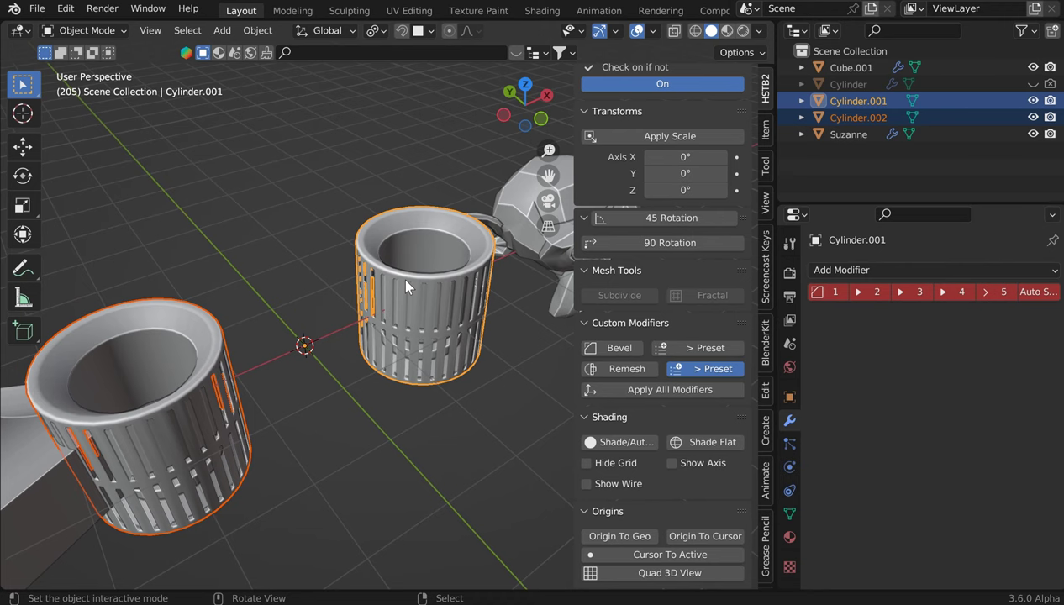
key("ctrl+j")
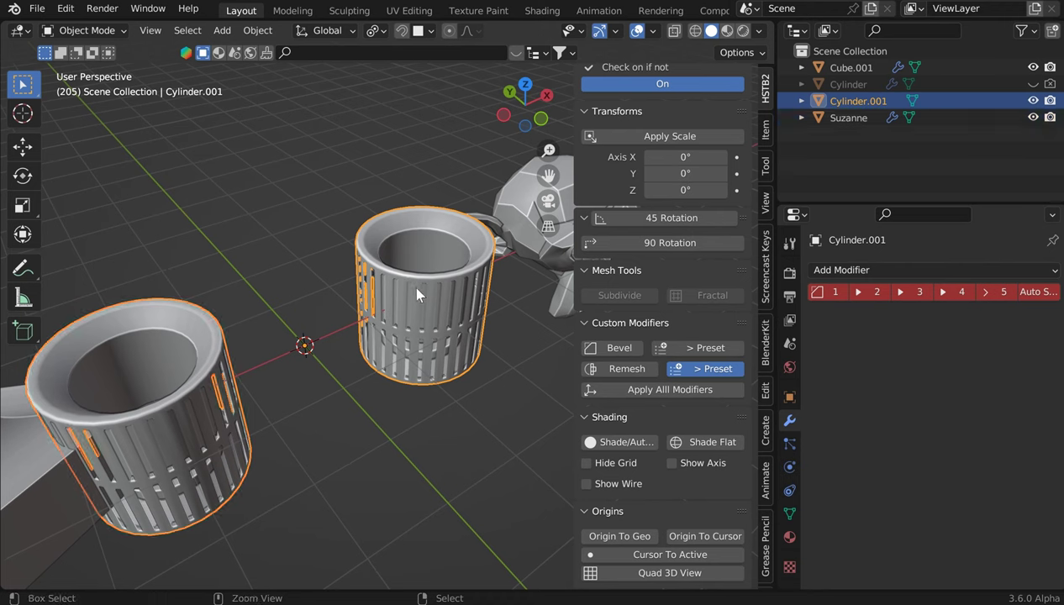
Preview the X and Y mirror axes for the joined cylinders and mirror them along the global Z axis
key("ctrl+m")
key("x")
key("y")
key("x")
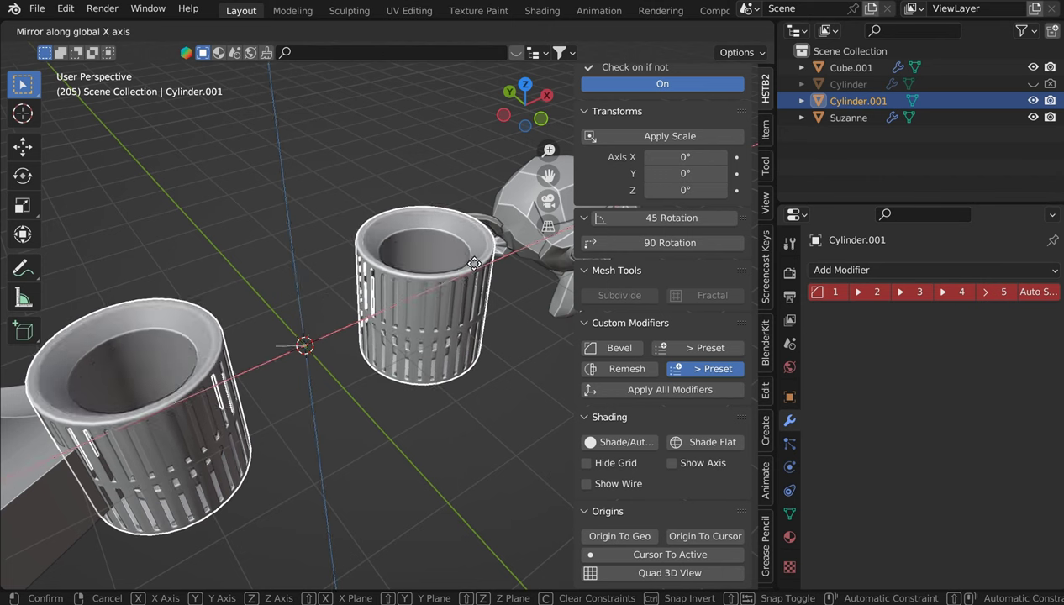
key("y")
key("z")
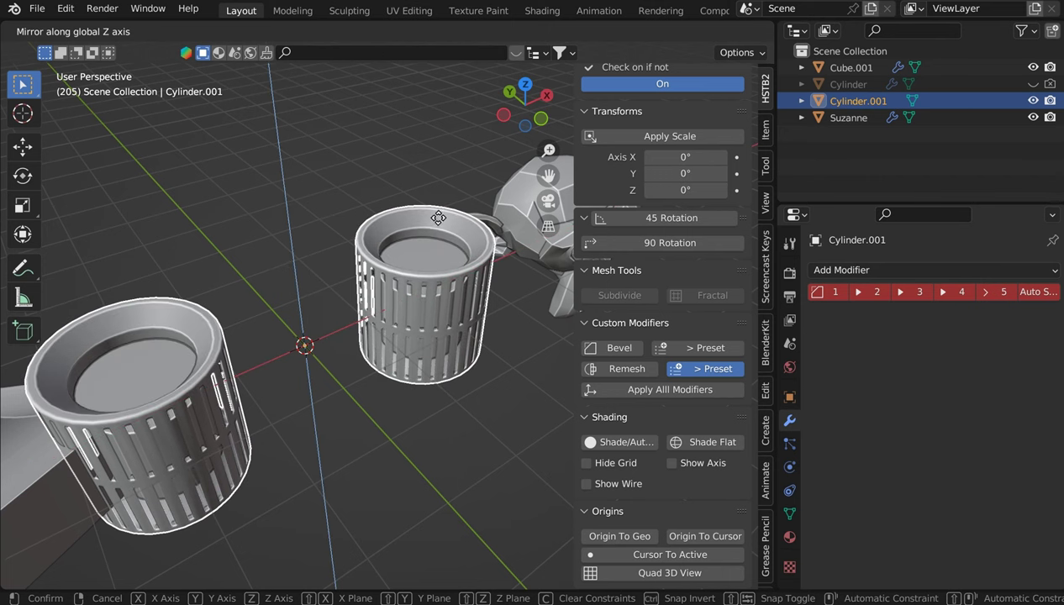
left_click(437, 250)
mouse_move(434, 233)
middle_mouse_down()
mouse_move(408, 81)
mouse_move(418, 100)
mouse_move(408, 184)
mouse_move(429, 234)
middle_mouse_up()
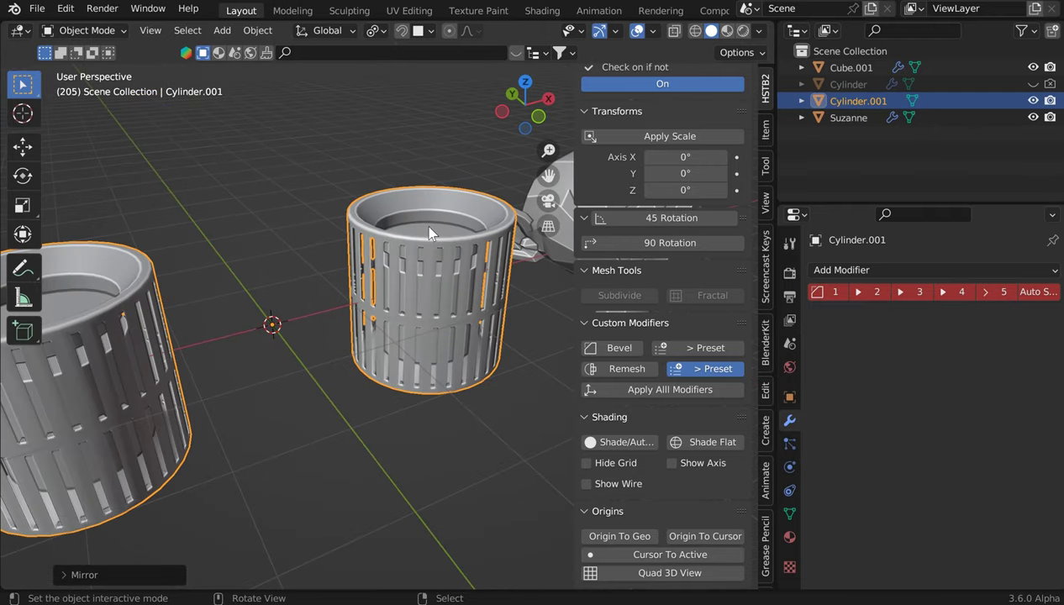
left_click(429, 245)
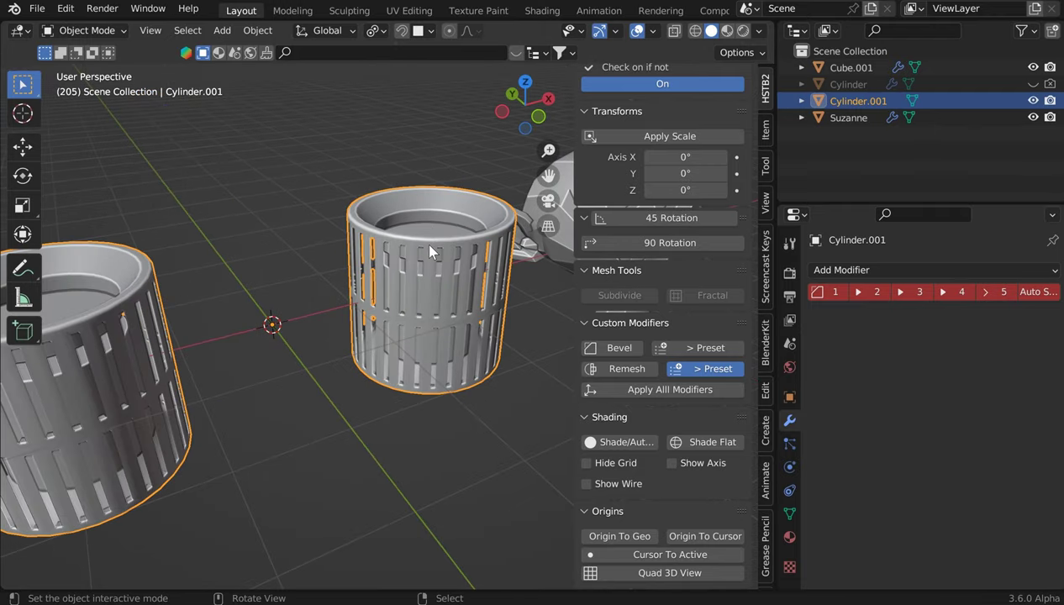
Mirror the joined cylinders along Z a second time to return them to their upright orientation
key("ctrl+m")
key("z")
left_click(423, 217)
scroll(247, 229, "down", 2)
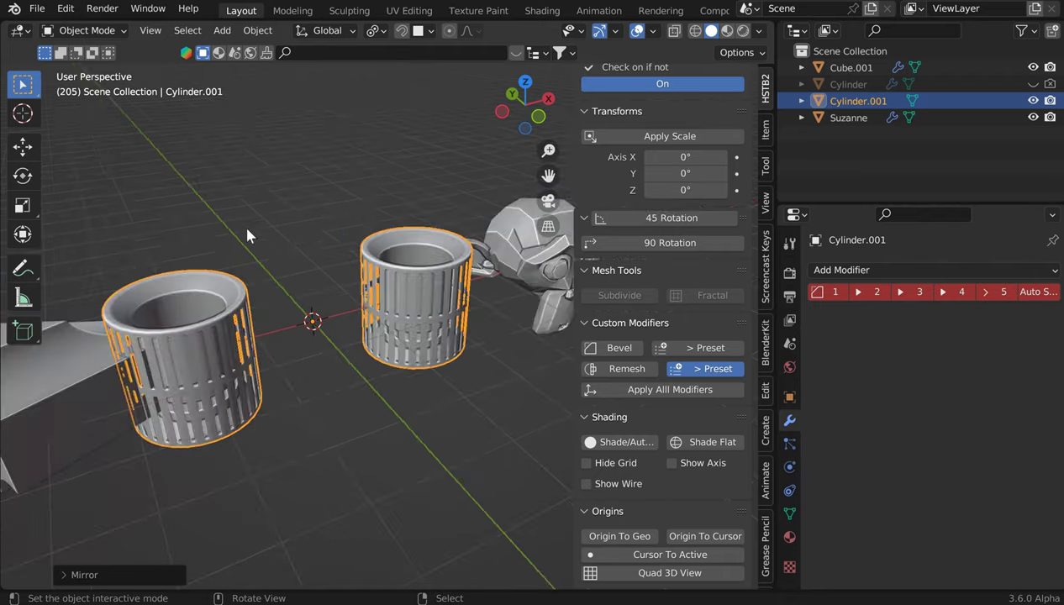
Scale the joined cylinders down to about 0.61 around their shared origin and deselect them
scroll(302, 252, "down", 6)
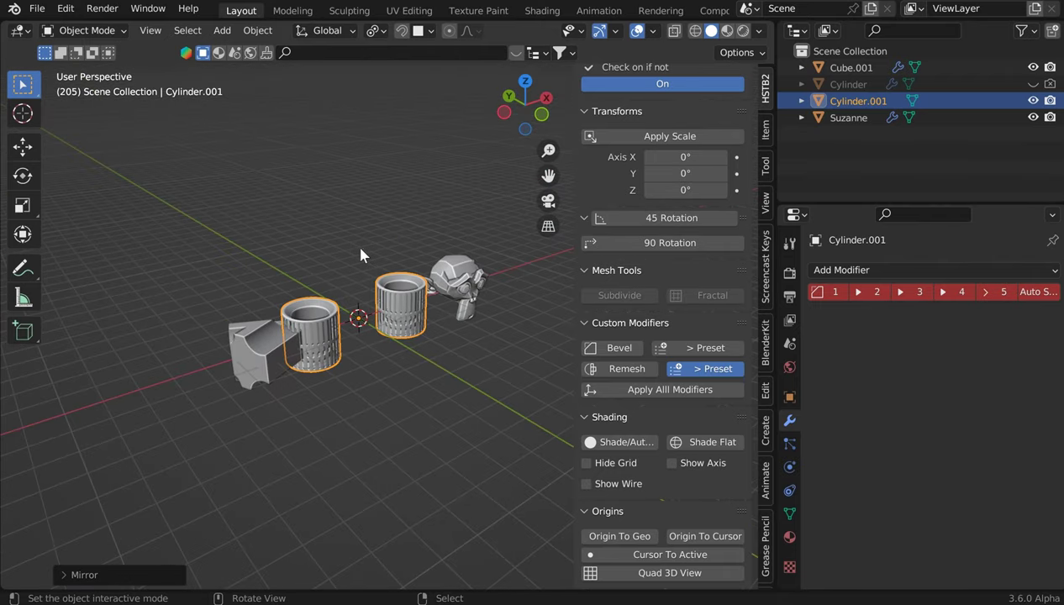
key("s")
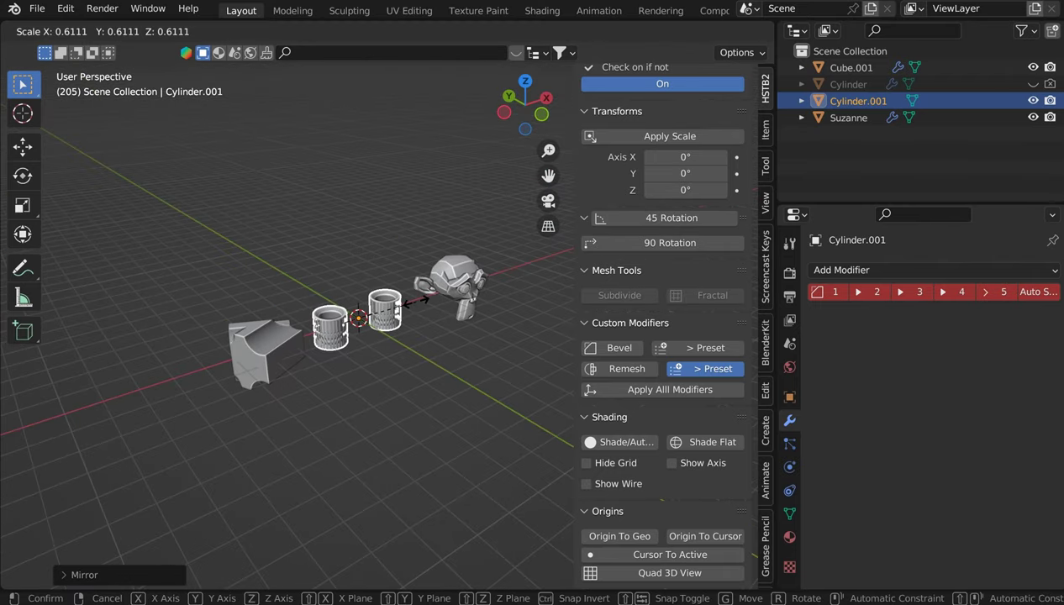
left_click(417, 299)
scroll(418, 281, "up", 8)
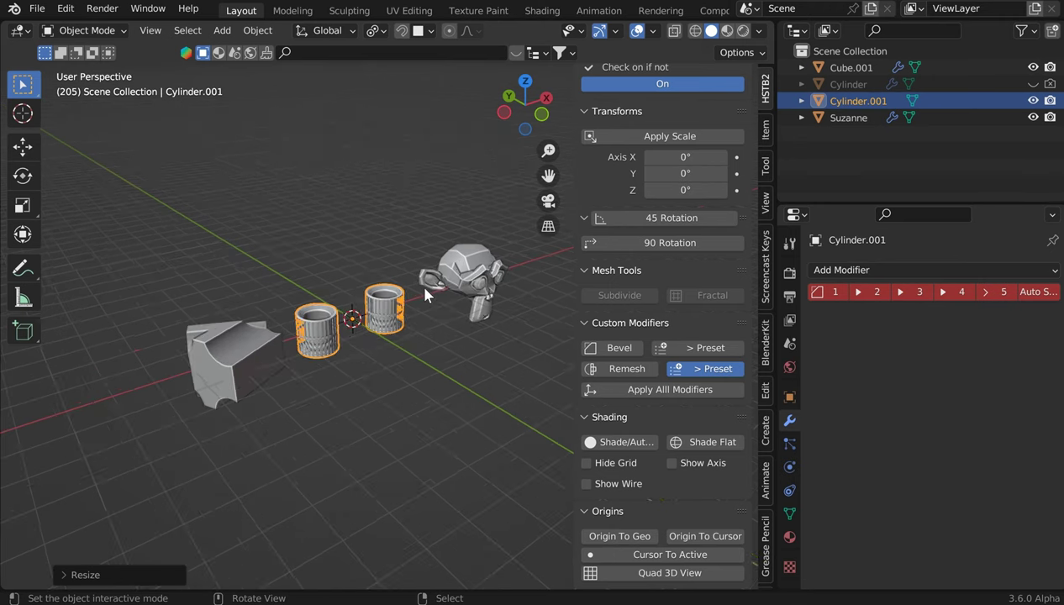
left_click(405, 198)
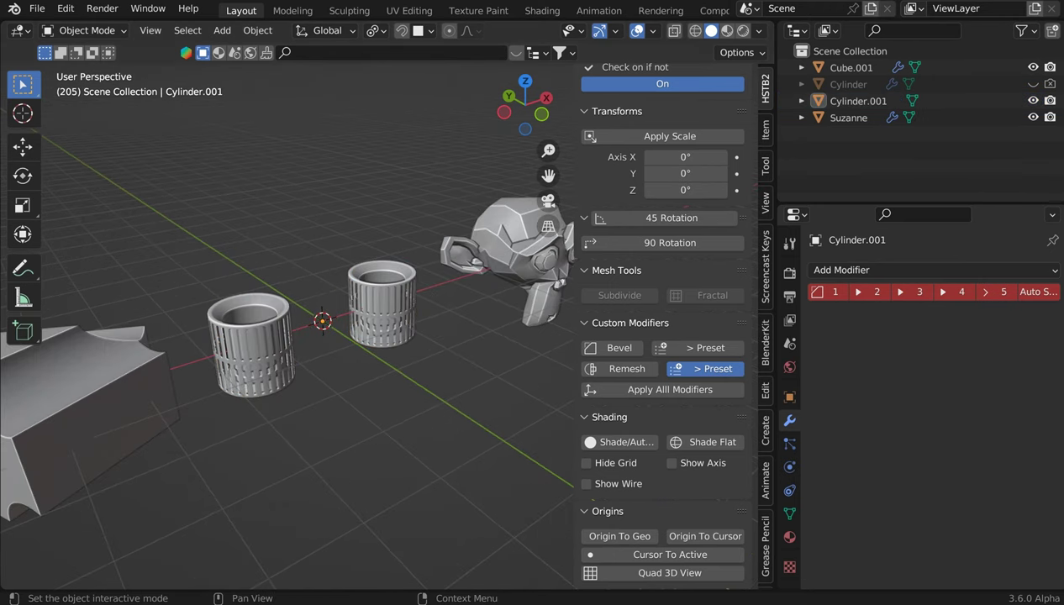
Inspect the joined cylinders' mesh in Edit Mode, and examine them in Object Mode from several angles
left_click(385, 267)
key("Tab")
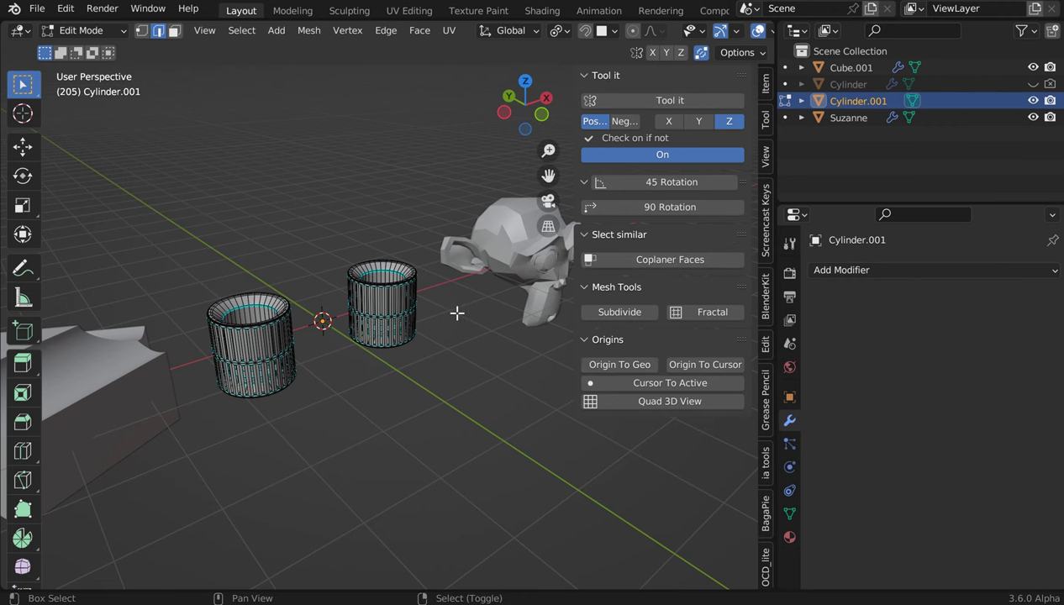
middle_click_drag(458, 311, 389, 337)
key("Tab")
scroll(384, 324, "up", 7)
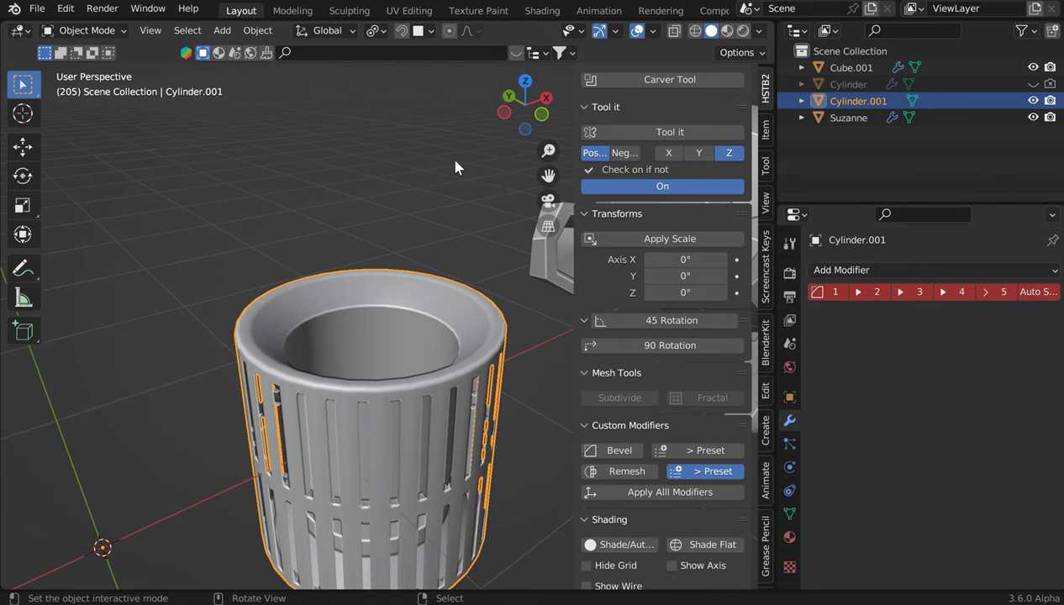
scroll(452, 159, "down", 3)
middle_click_drag(449, 189, 483, 145)
scroll(416, 218, "down", 5)
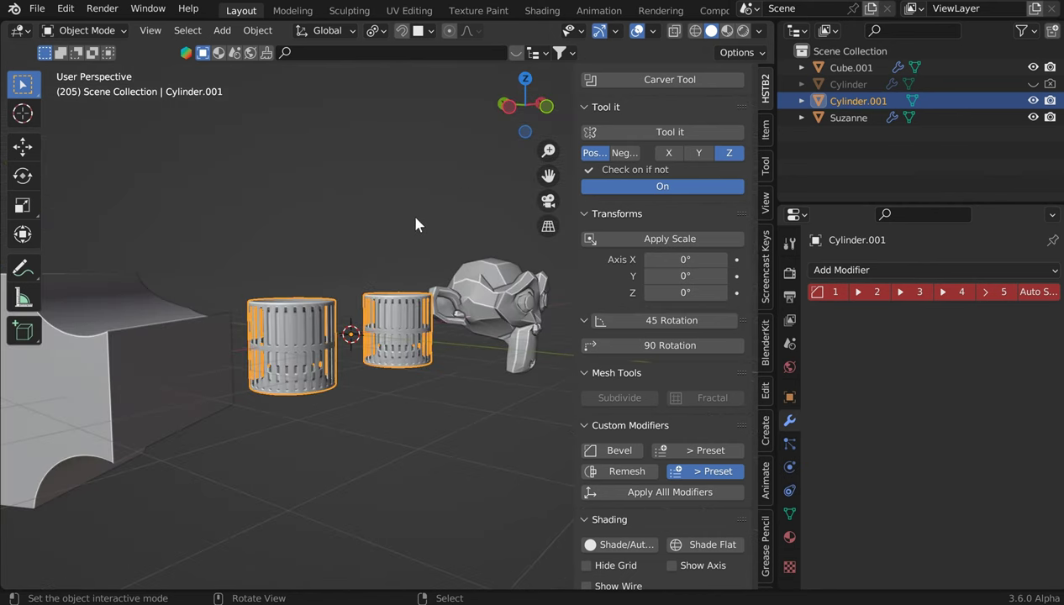
middle_click_drag(415, 224, 425, 247)
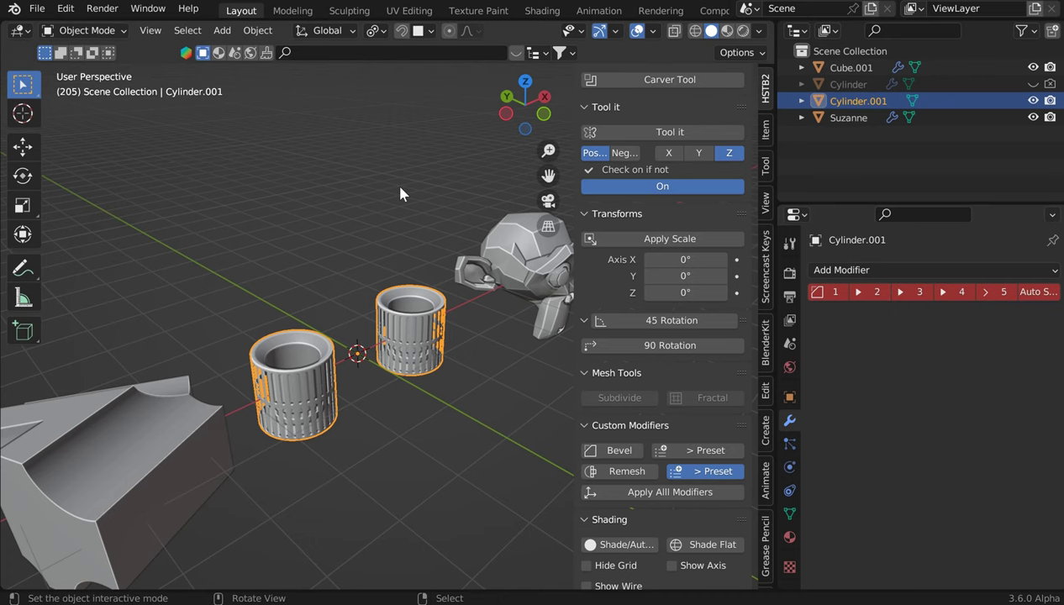
middle_click_drag(394, 182, 356, 210)
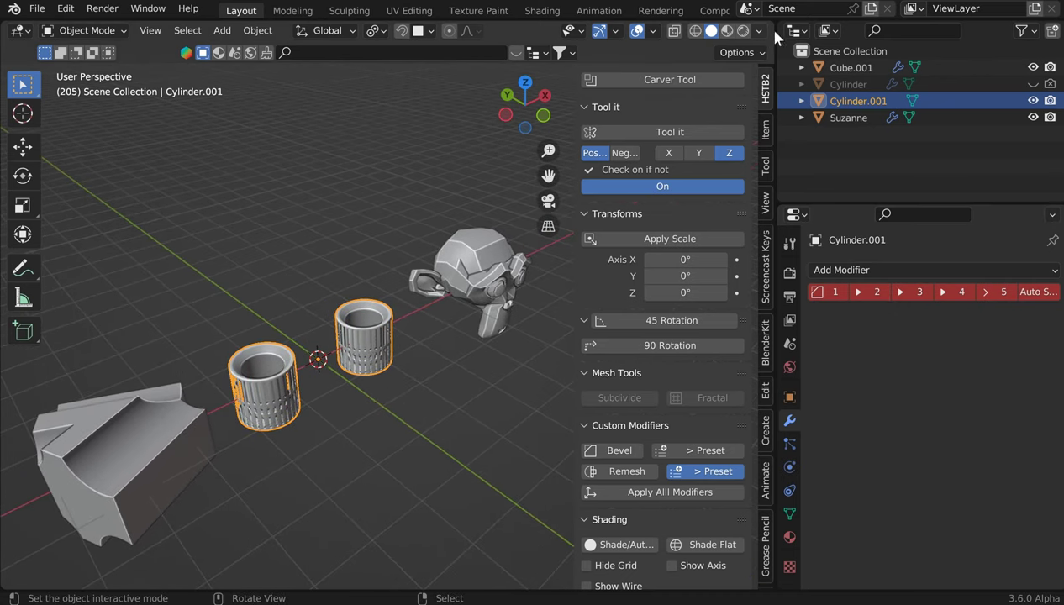